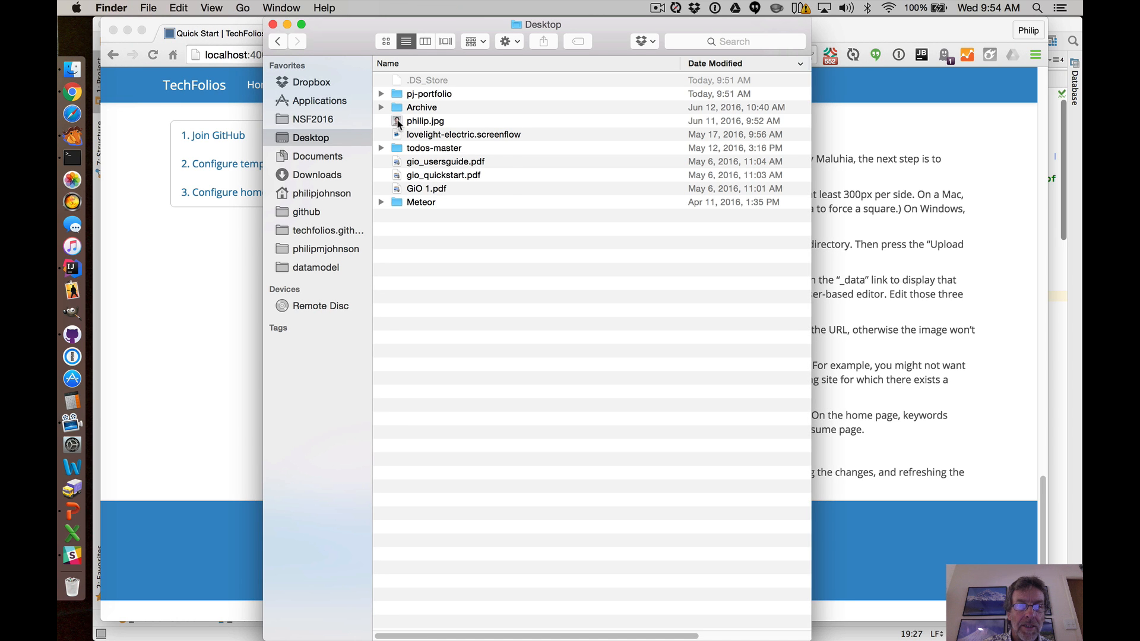
Open philip.jpg from the Desktop in Preview and enlarge its window.
double_click(398, 122)
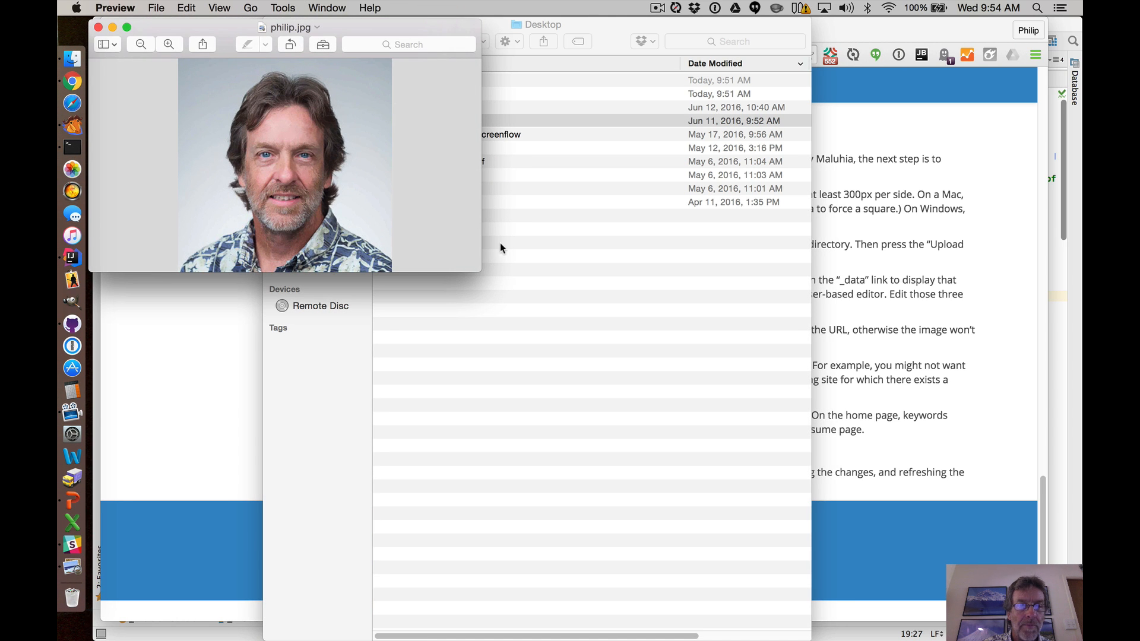
left_click_drag(479, 268, 565, 340)
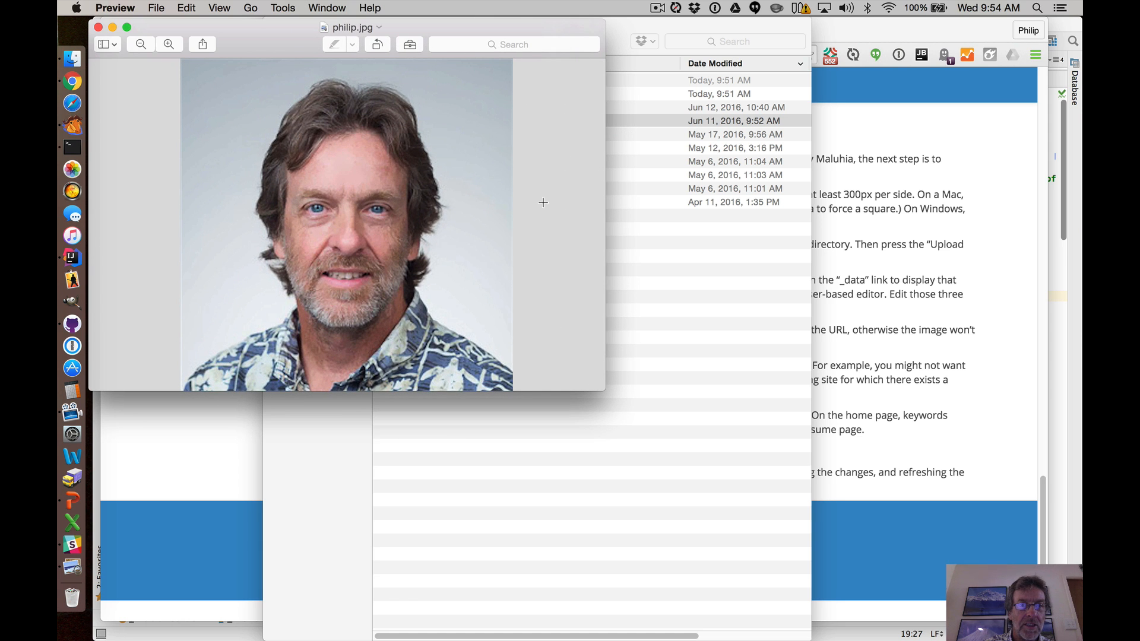
left_click_drag(407, 26, 466, 40)
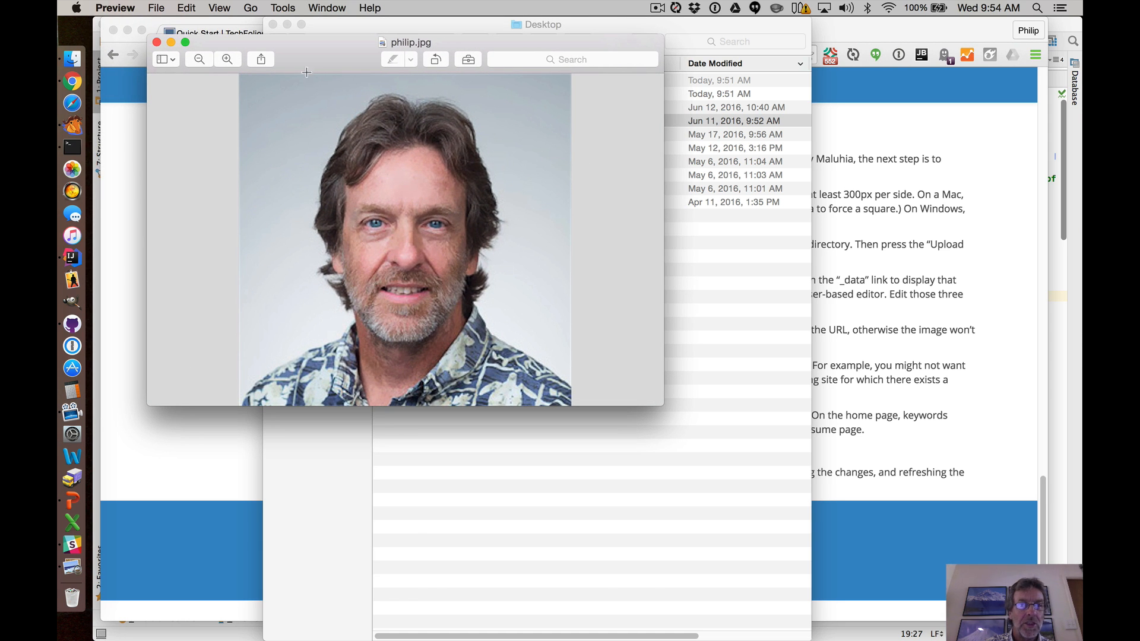
left_click(283, 7)
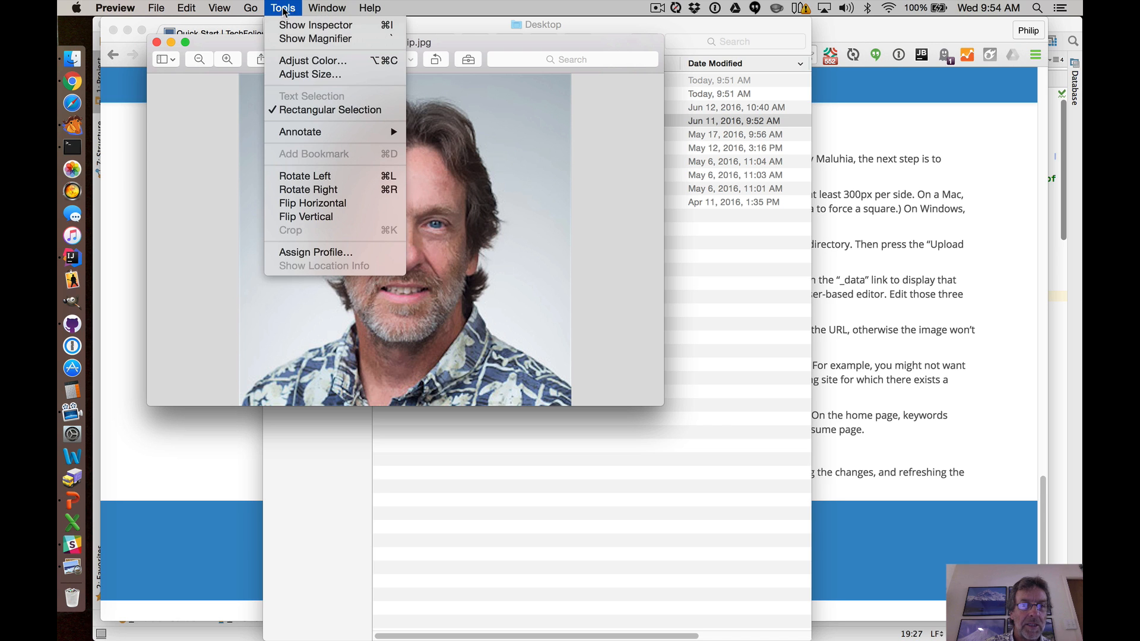
left_click(291, 72)
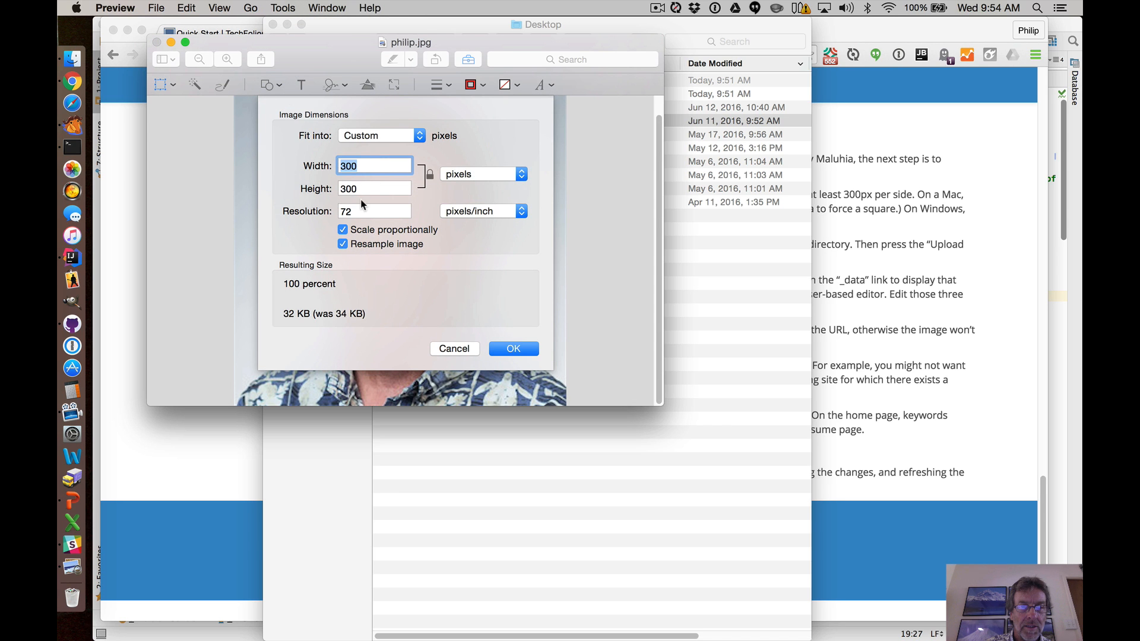
left_click(461, 349)
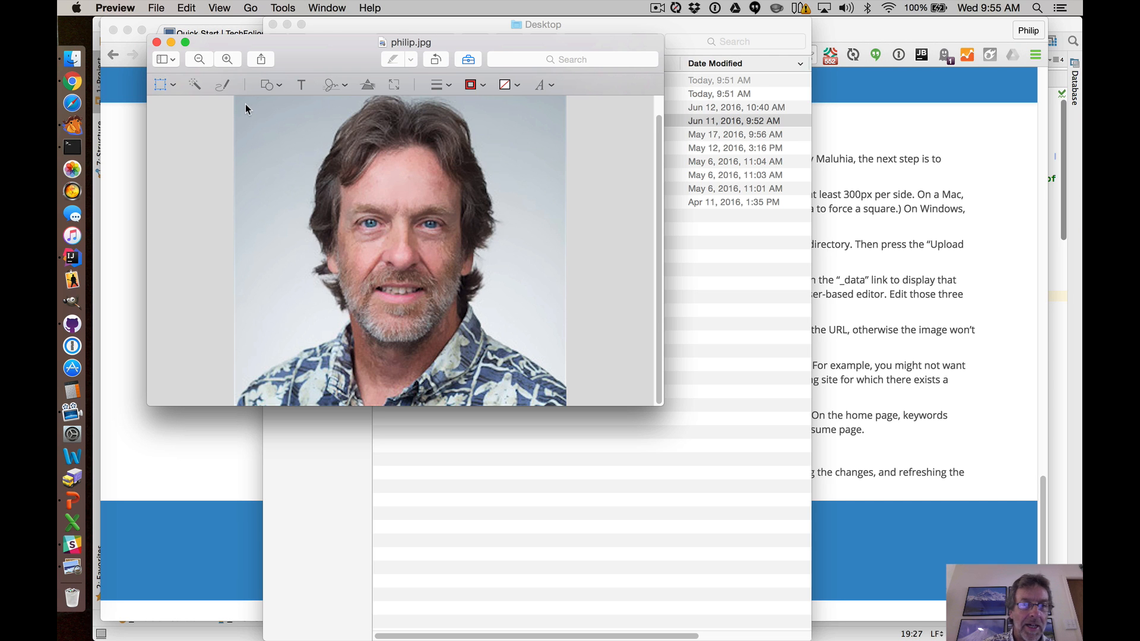
left_click_drag(246, 104, 543, 398)
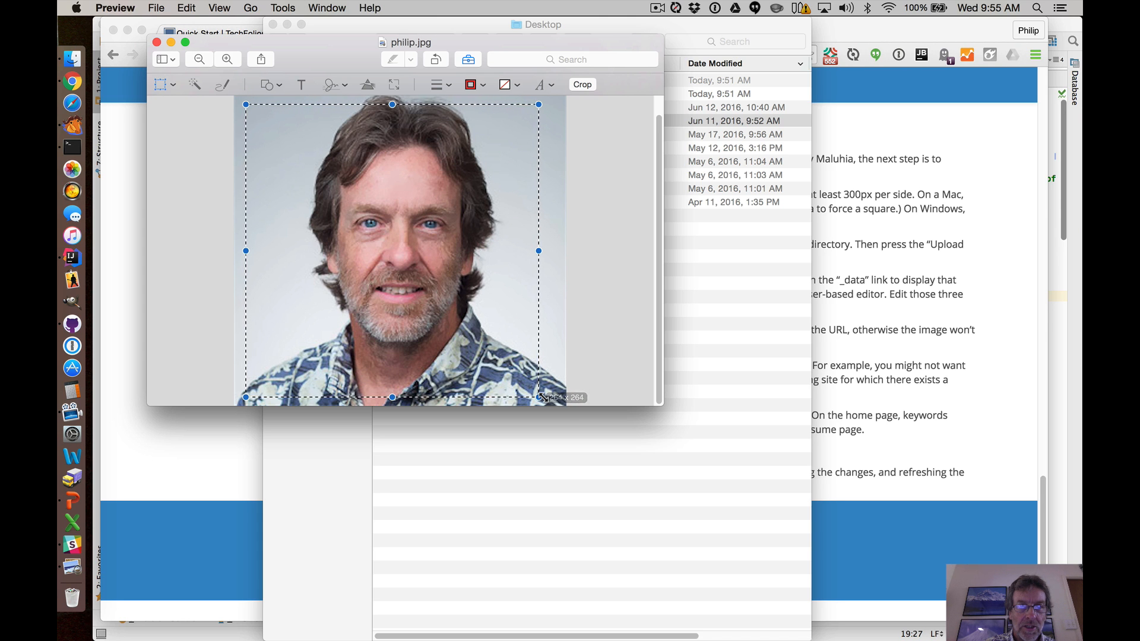
left_click_drag(489, 345, 493, 337)
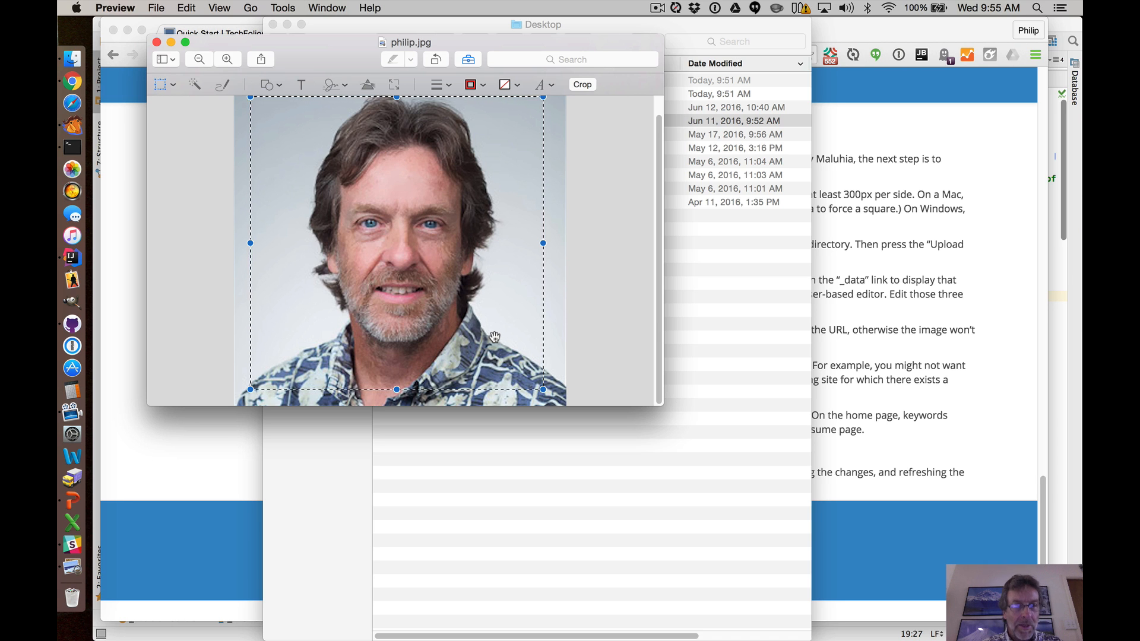
left_click(494, 337)
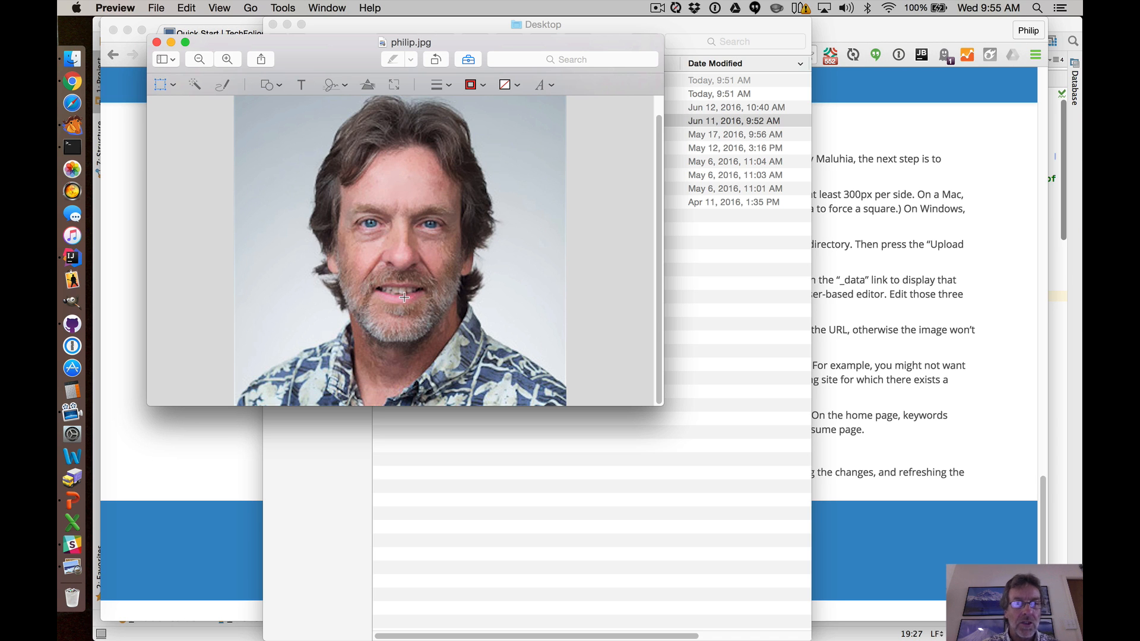
Close the image and open the images folder of the philipmjohnson.github.io repository on GitHub.
left_click(158, 43)
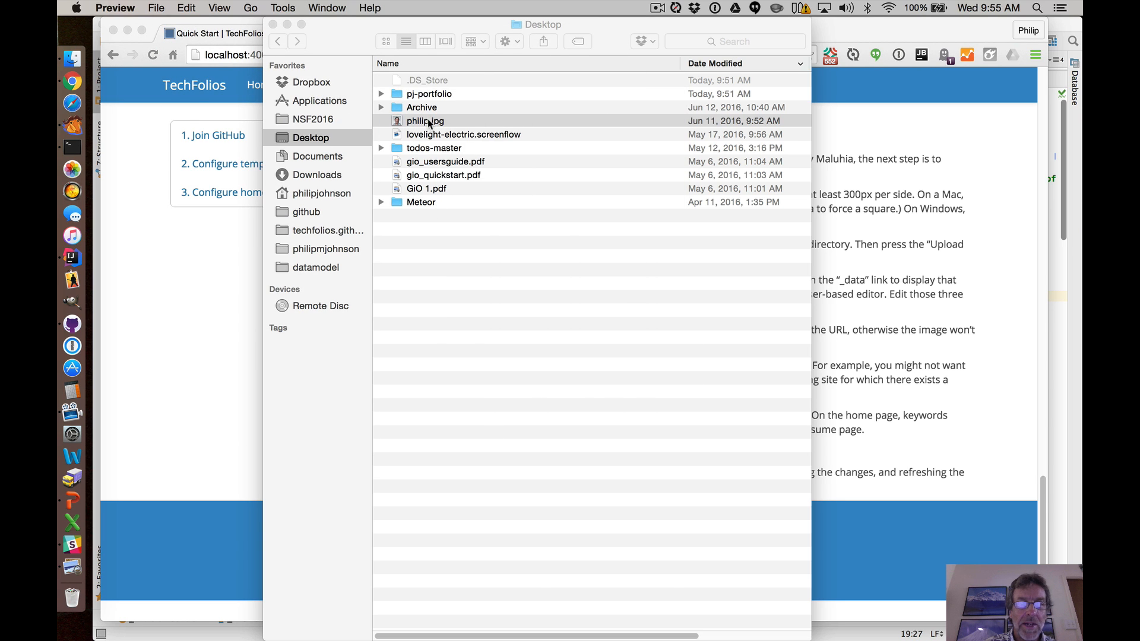
left_click(189, 275)
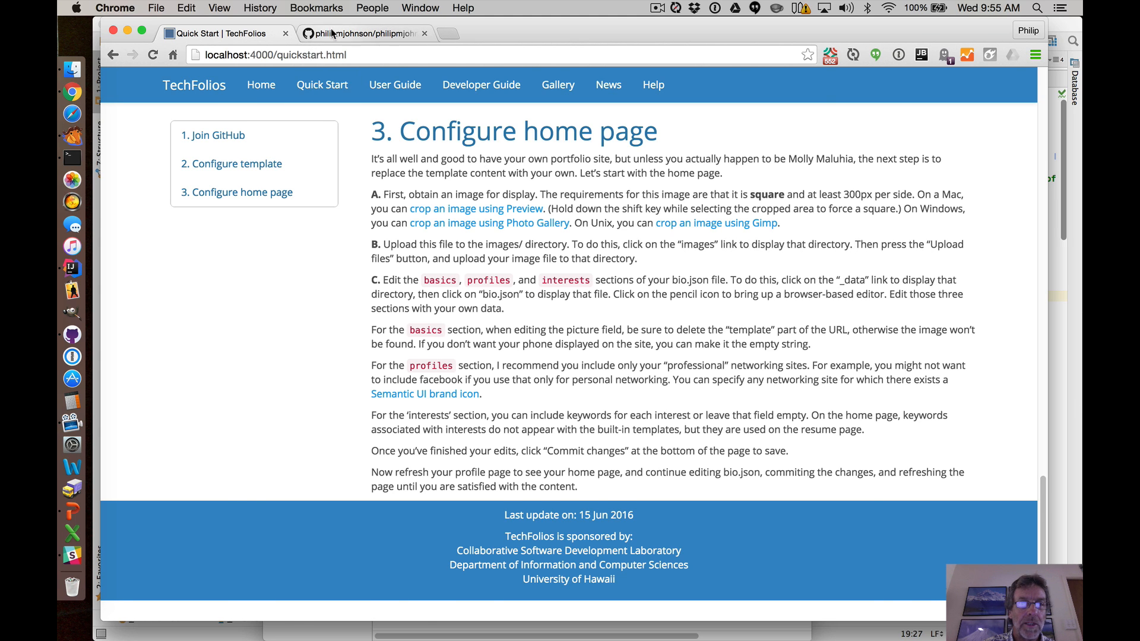
left_click(332, 33)
scroll(312, 240, "down", 5)
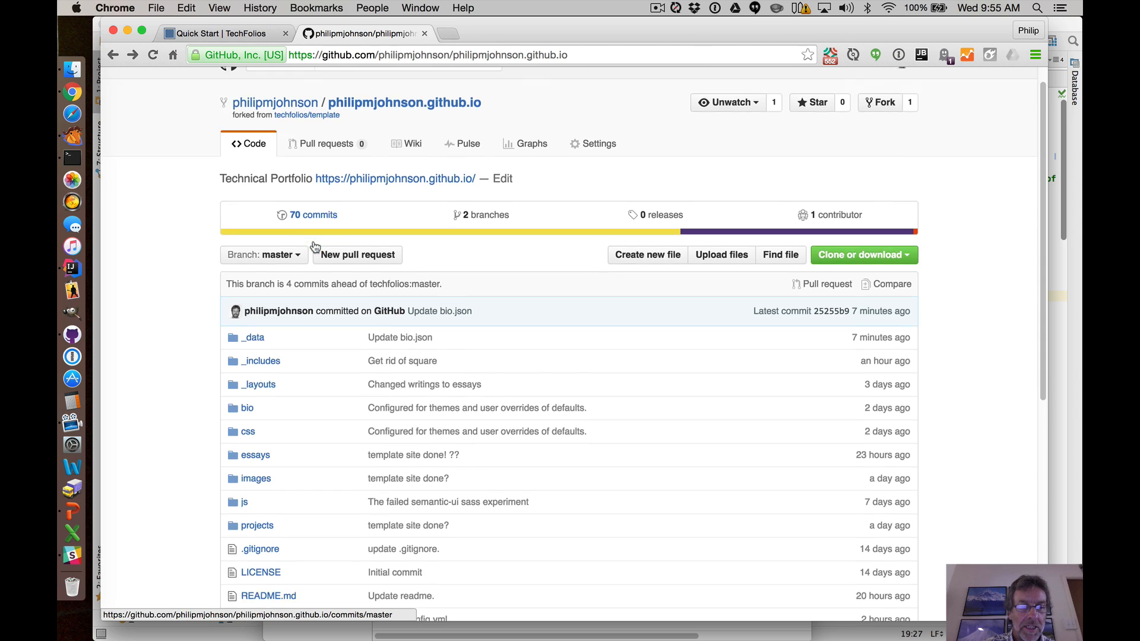
left_click(256, 317)
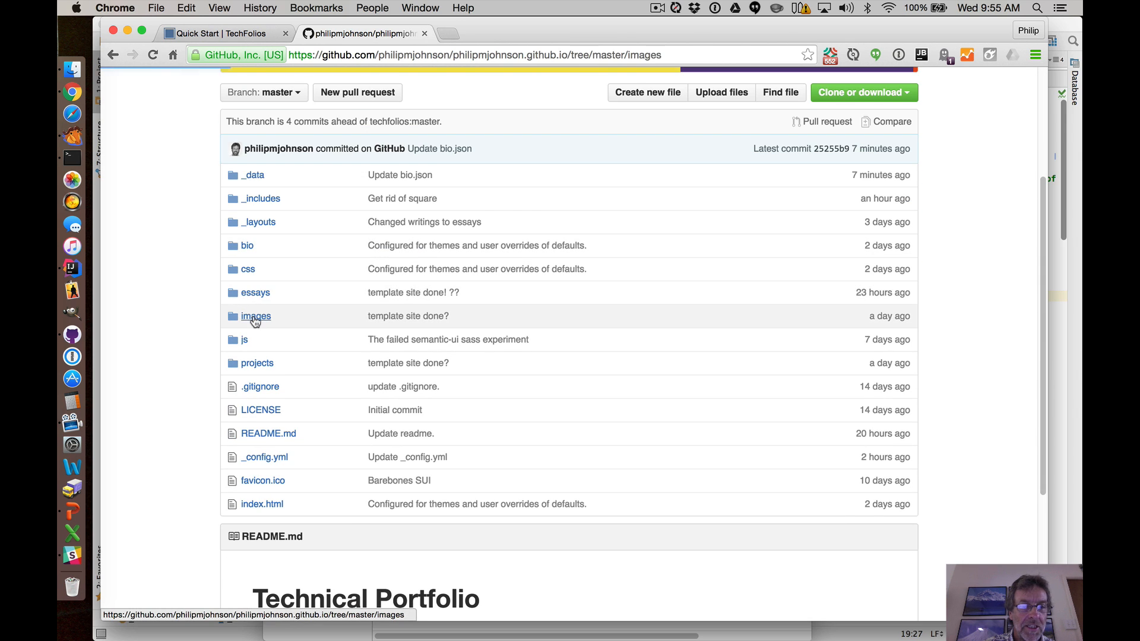
Upload philip.jpg from the Desktop to the images folder and commit the changes directly to master.
left_click(786, 209)
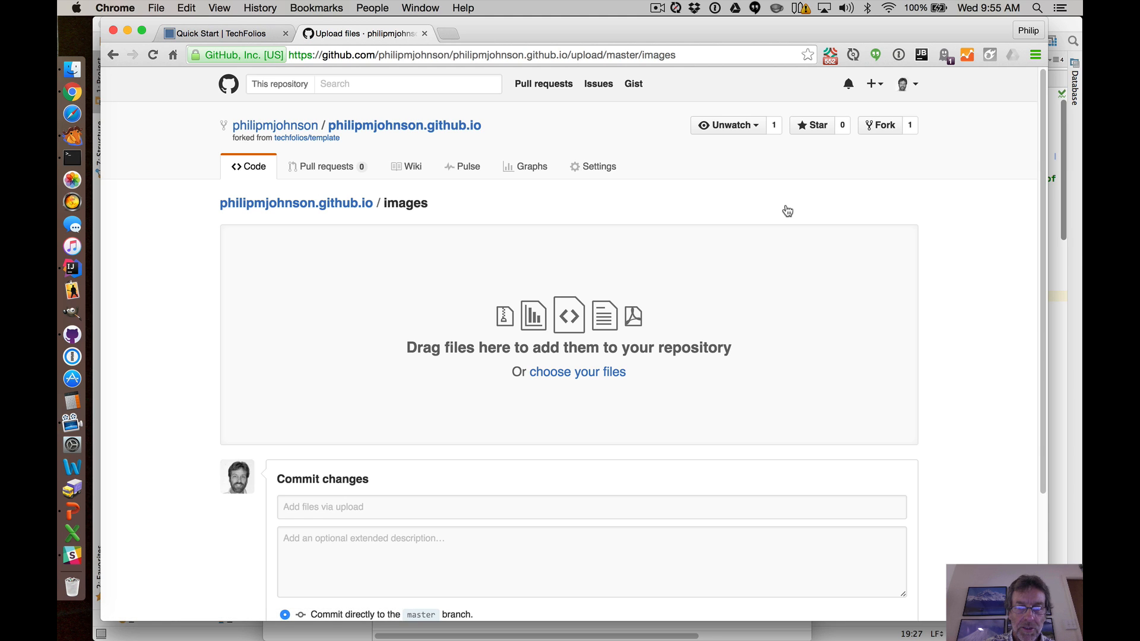
left_click(567, 376)
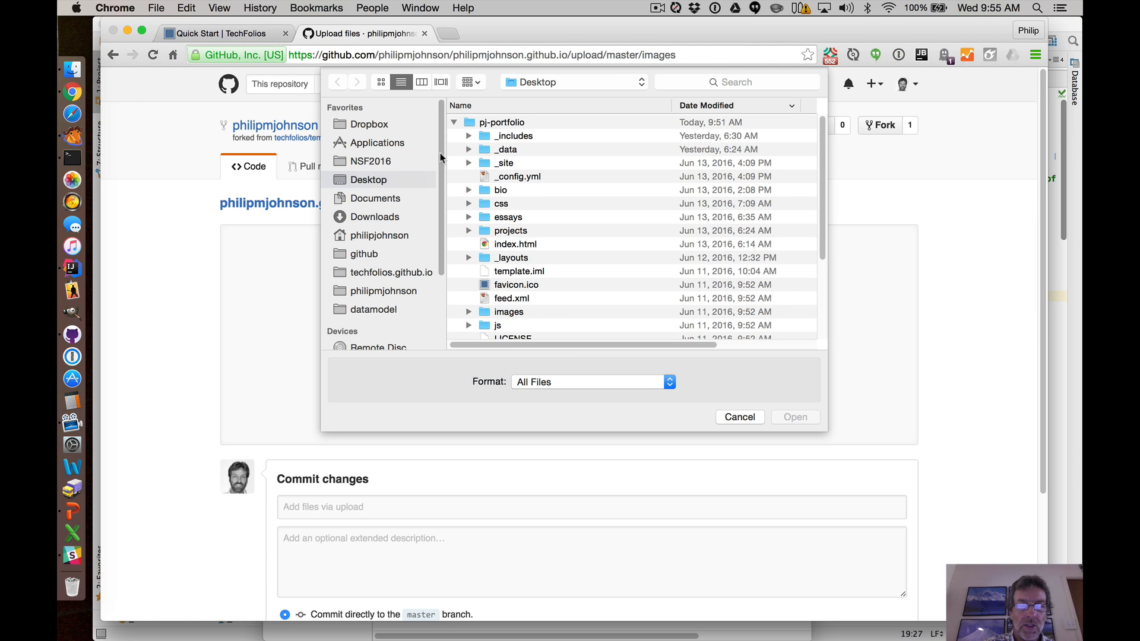
left_click(455, 122)
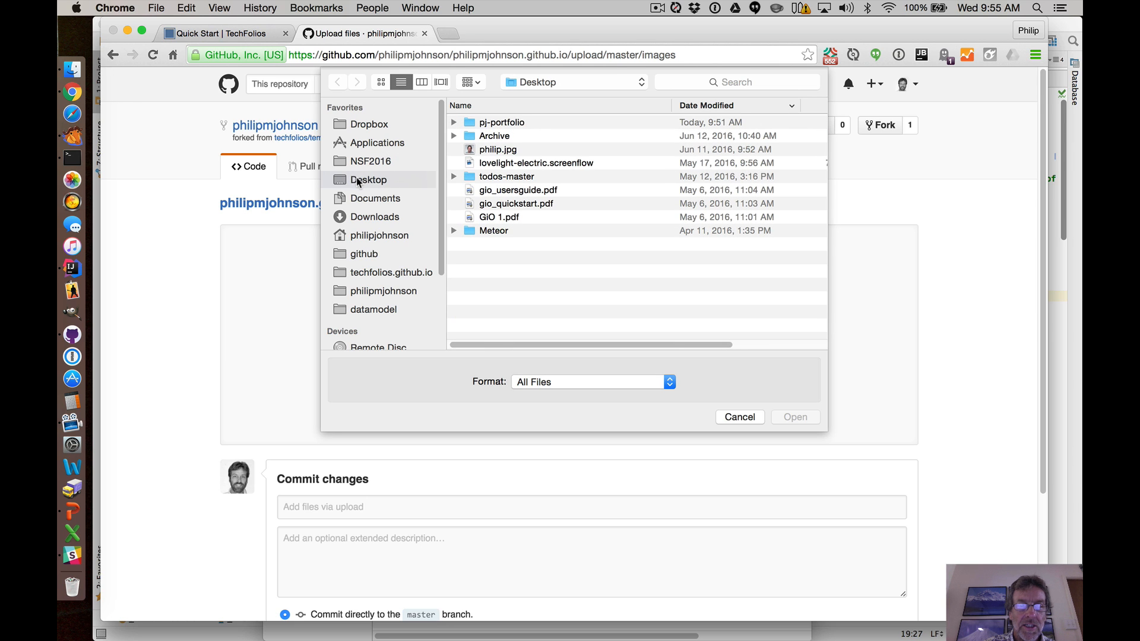
left_click(478, 152)
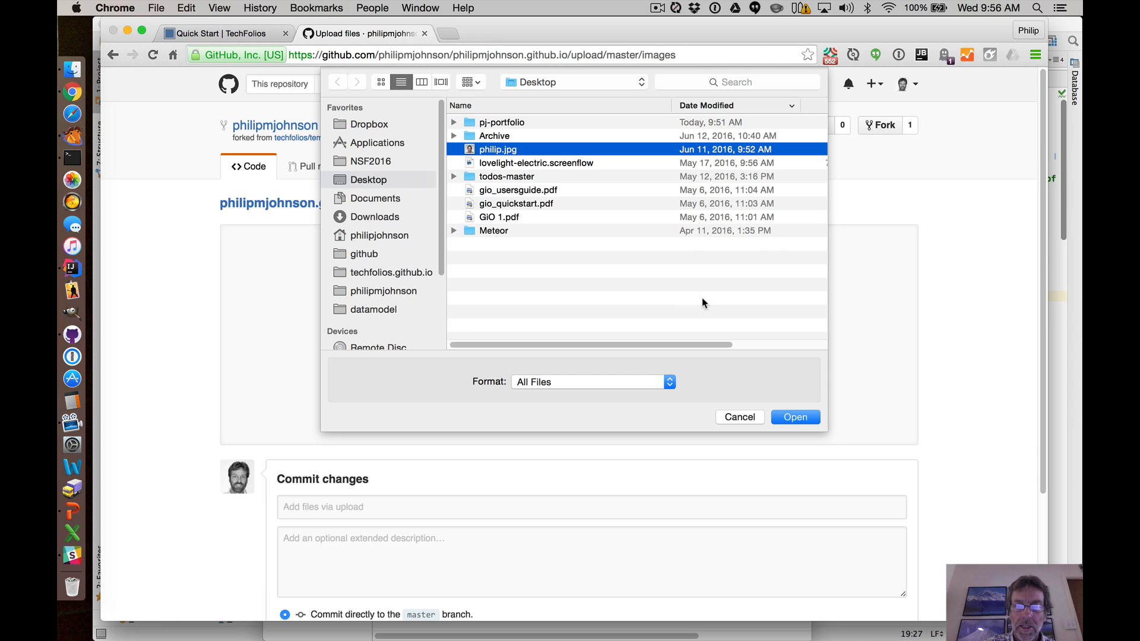
left_click(795, 418)
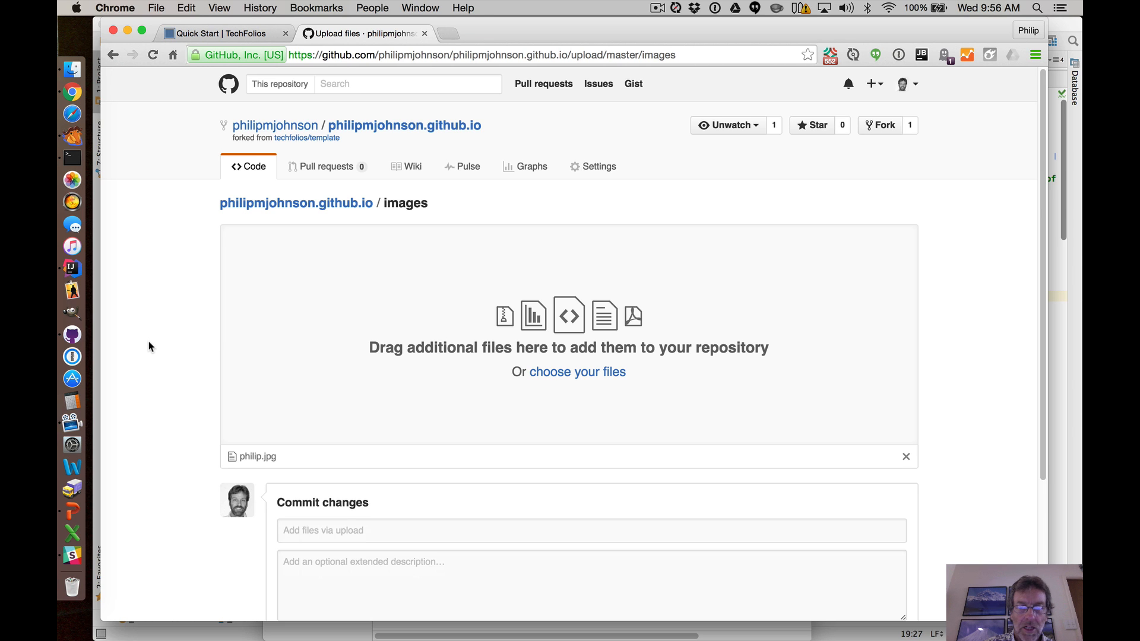
scroll(149, 347, "down", 4)
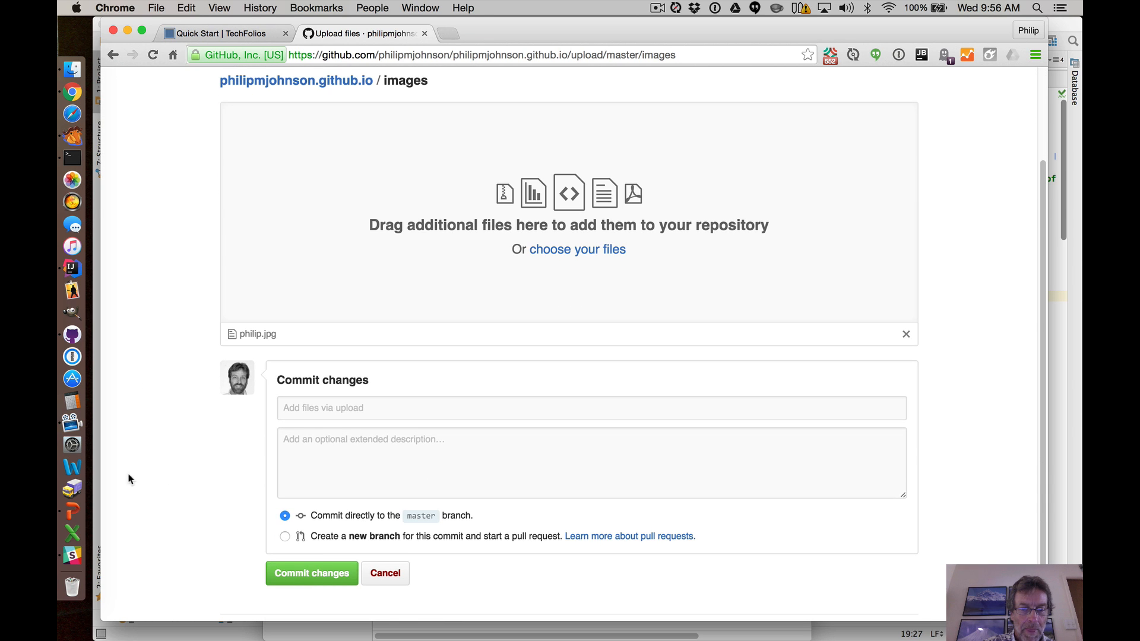
left_click(307, 573)
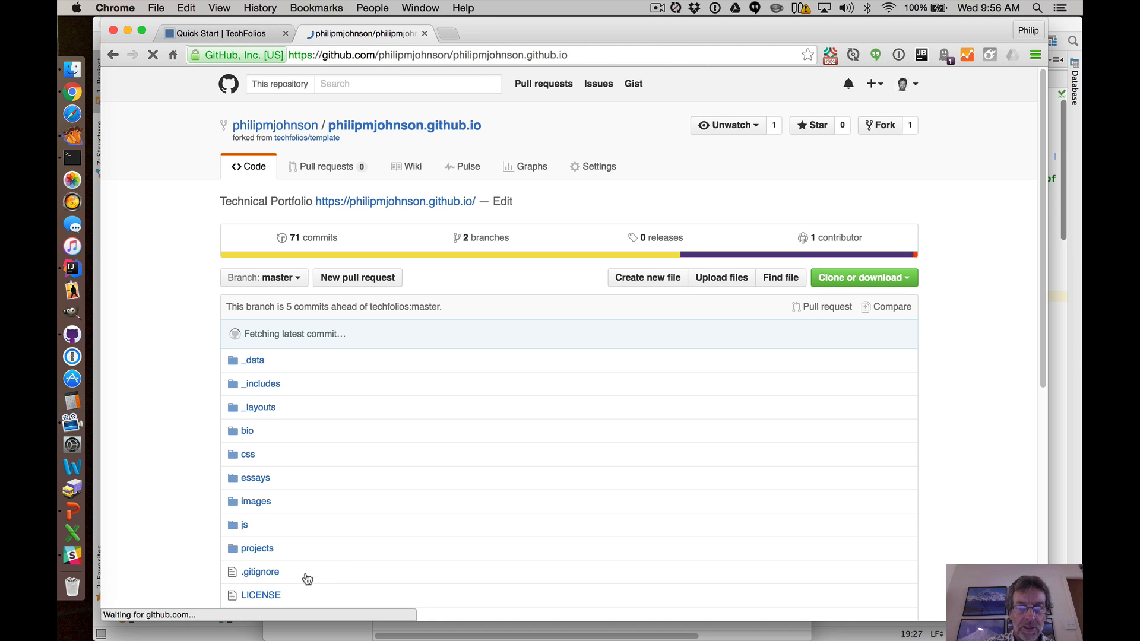
Open the uploaded philip.jpg in the images folder and review the Quick Start instructions for editing bio.json.
left_click(257, 503)
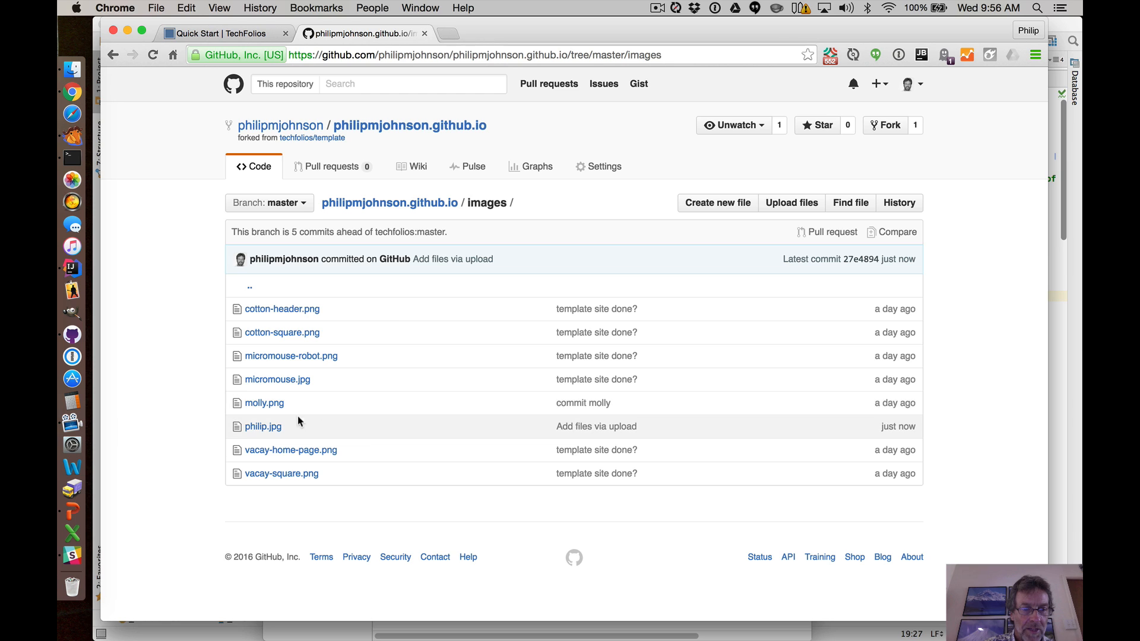
left_click(263, 428)
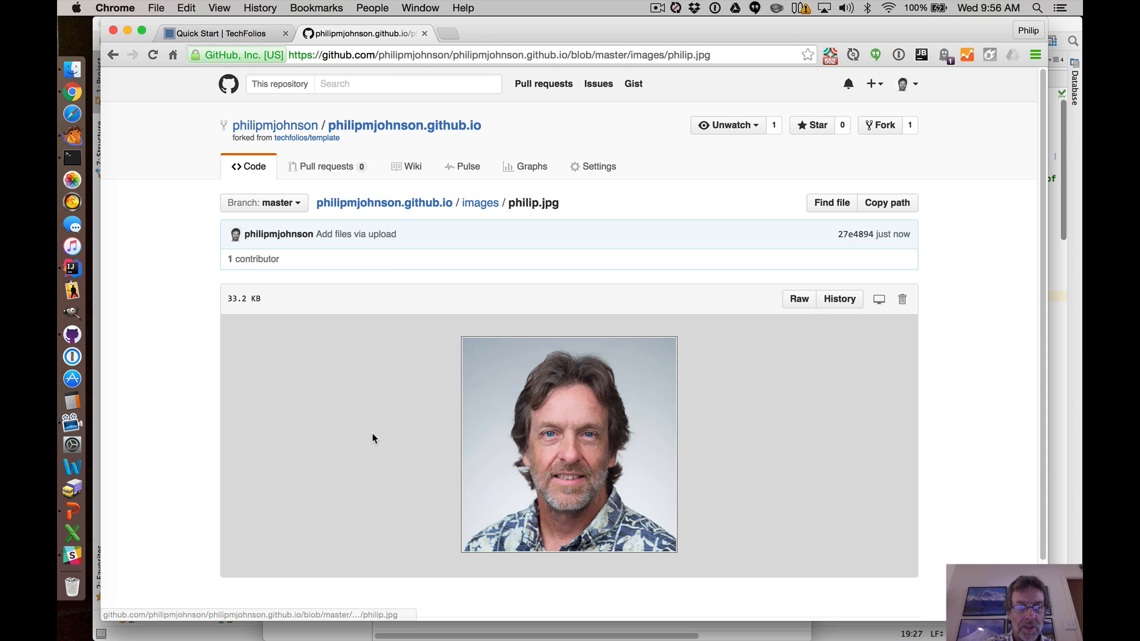
left_click(231, 34)
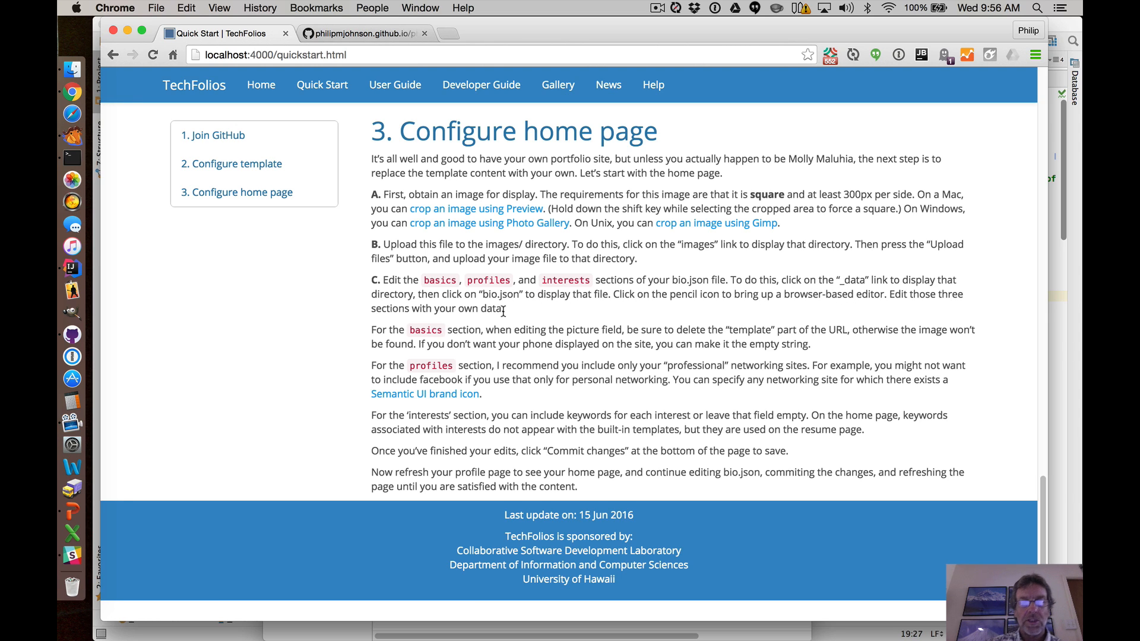
left_click(374, 34)
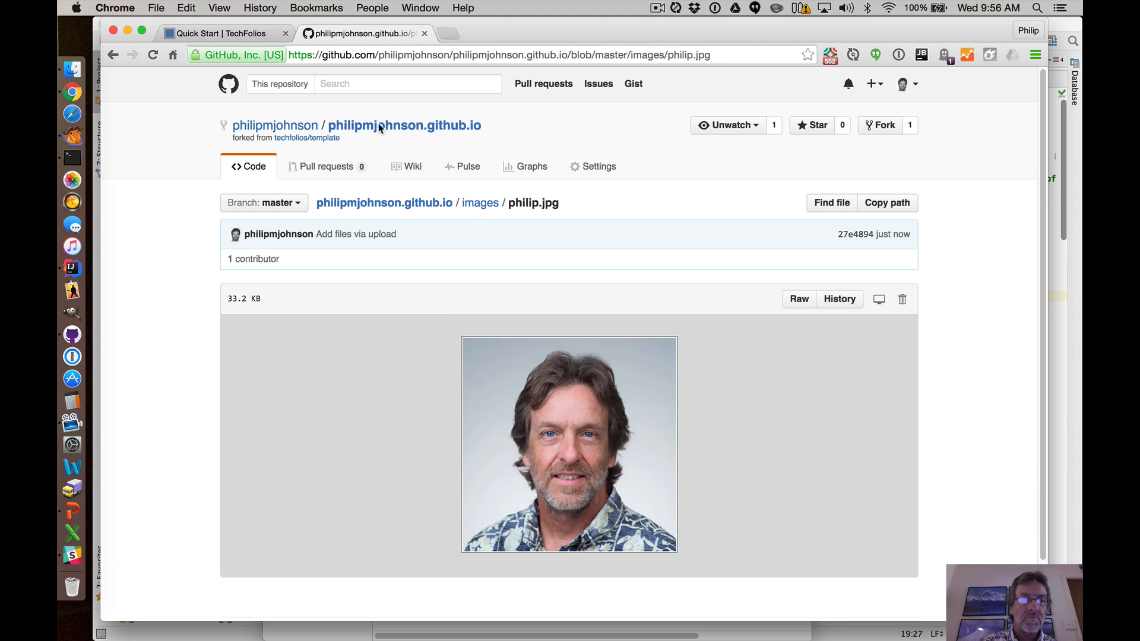
Open bio.json in the repository's _data folder for editing.
left_click(398, 204)
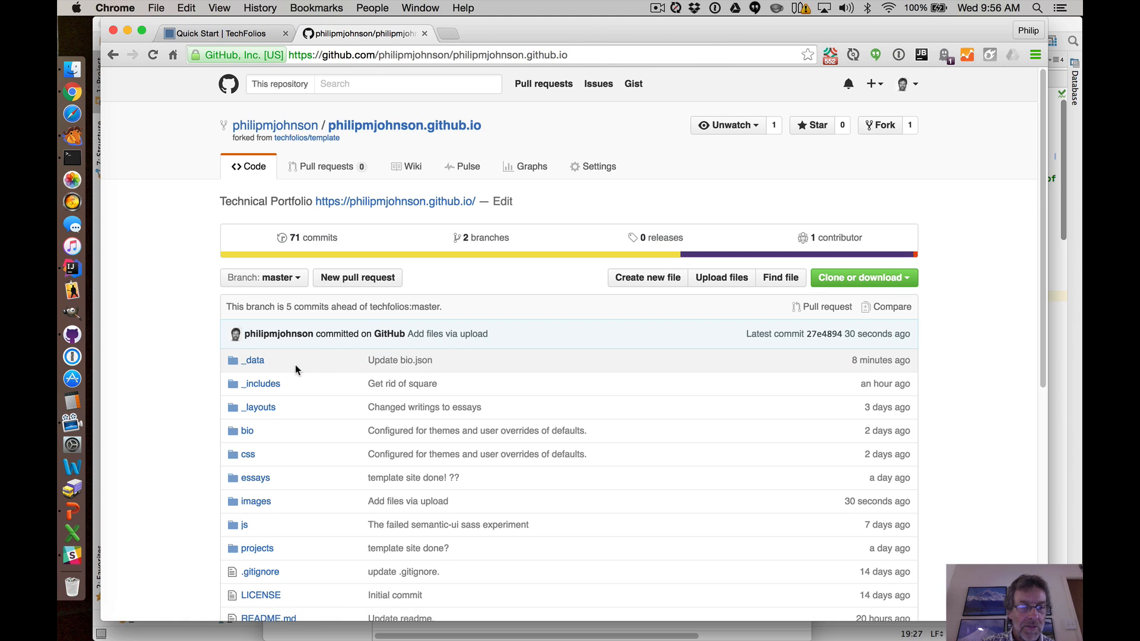
left_click(255, 361)
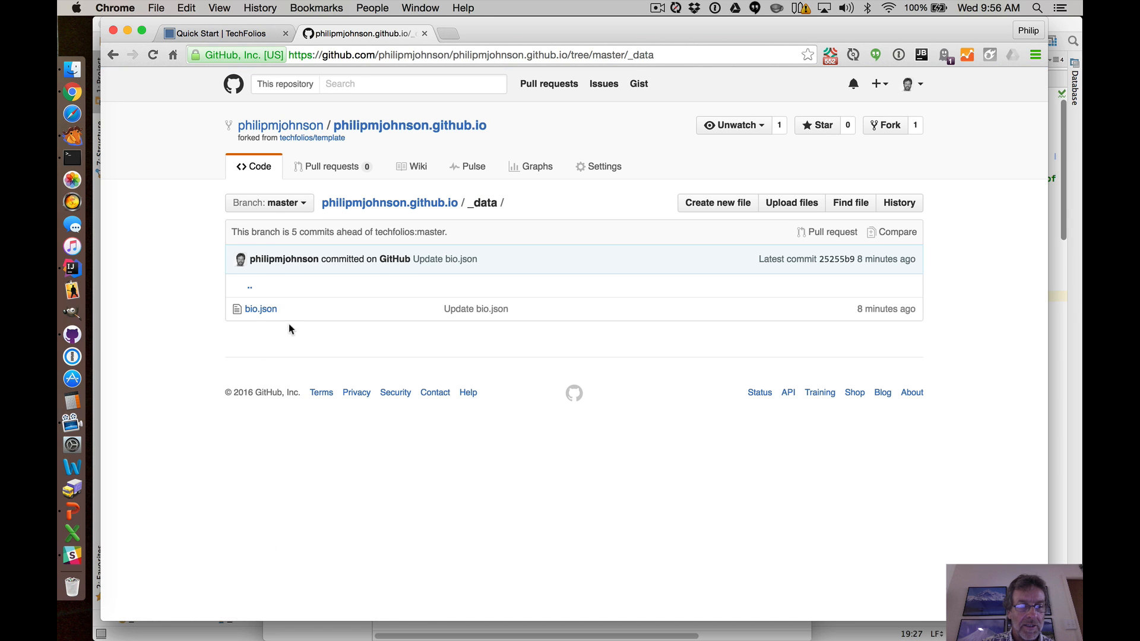
left_click(260, 310)
scroll(424, 365, "down", 5)
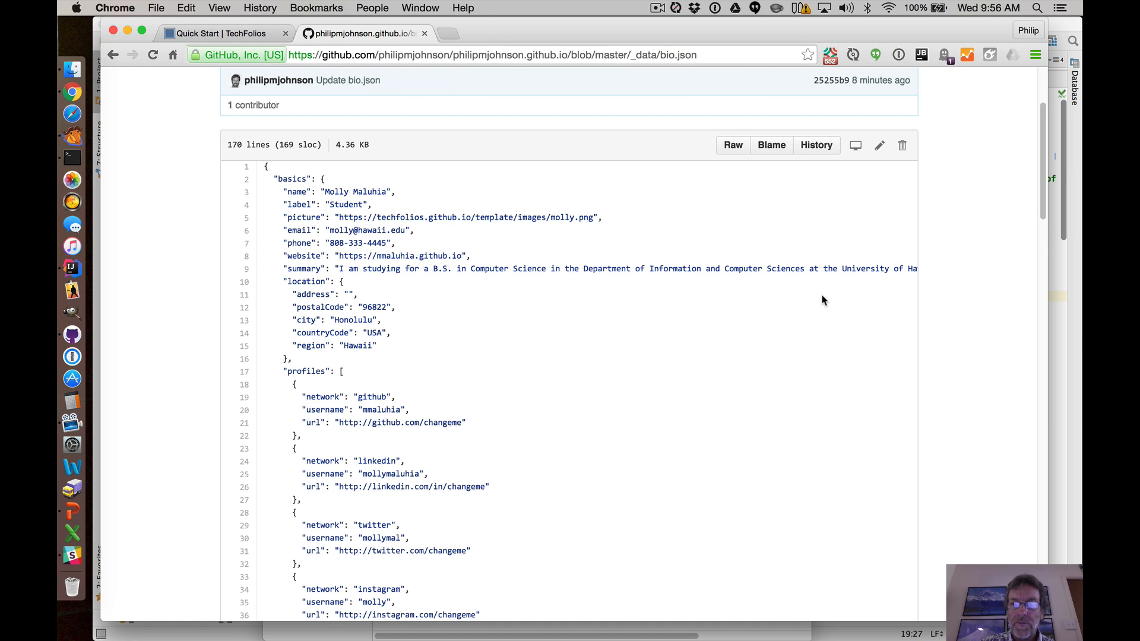
left_click(881, 149)
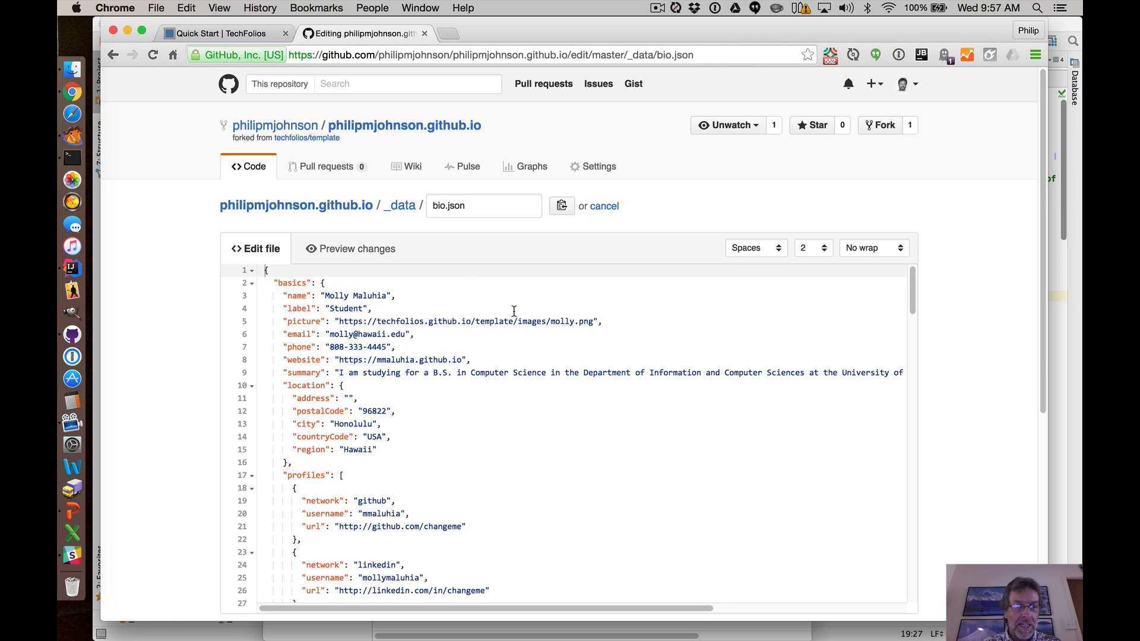
Set the name value to the owner's full name and the label value to Professor.
left_click(326, 297)
left_click_drag(326, 296, 387, 297)
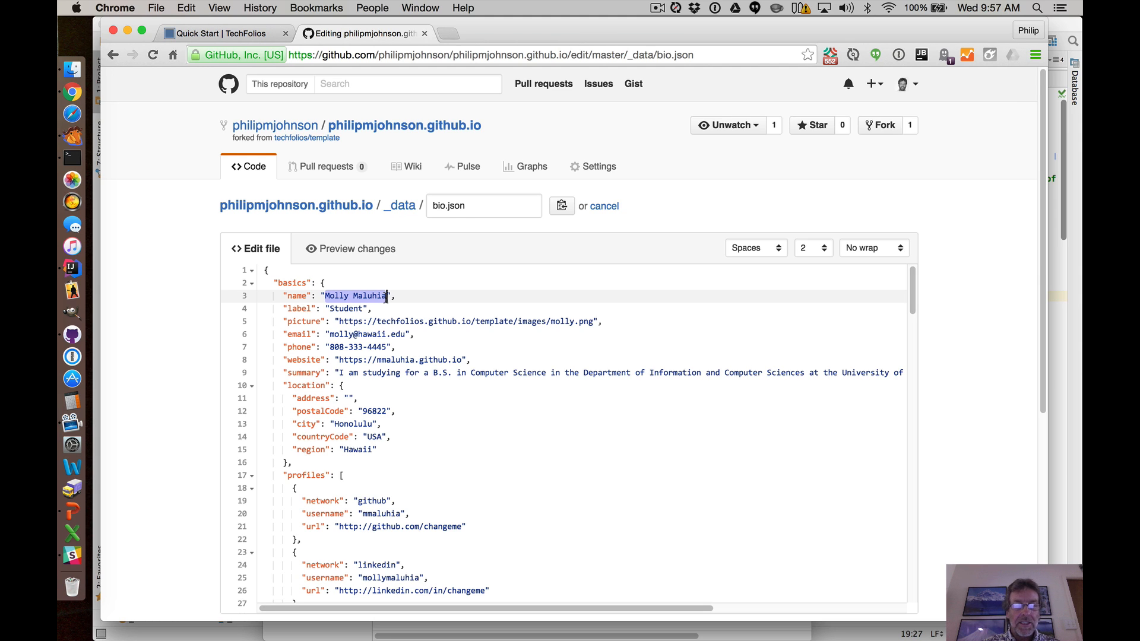
type("Philip Johnson")
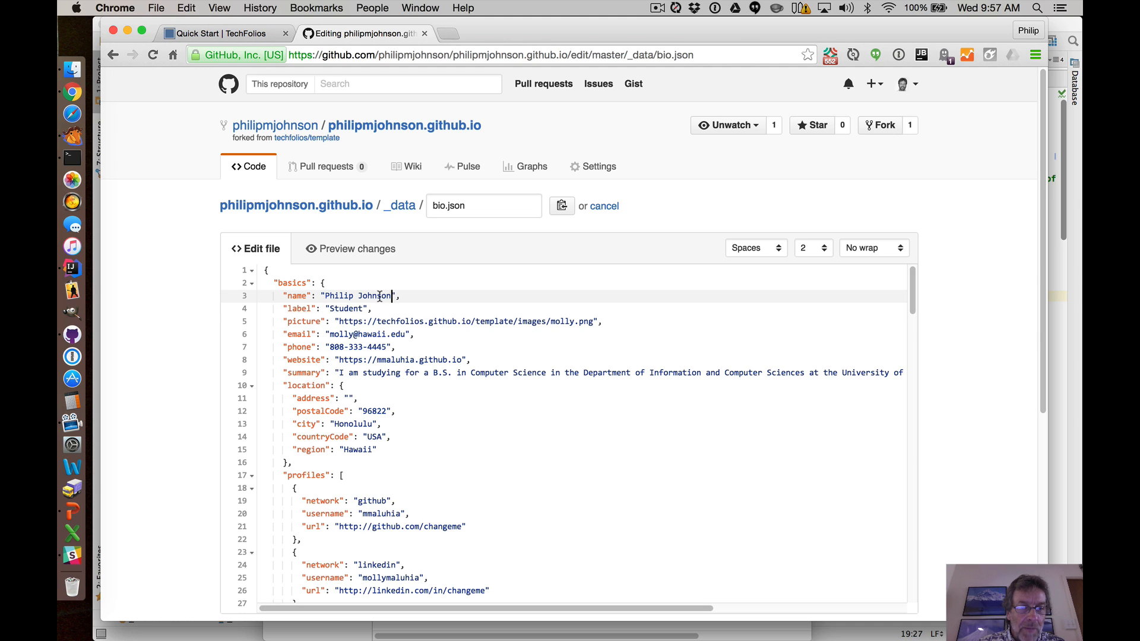
double_click(346, 309)
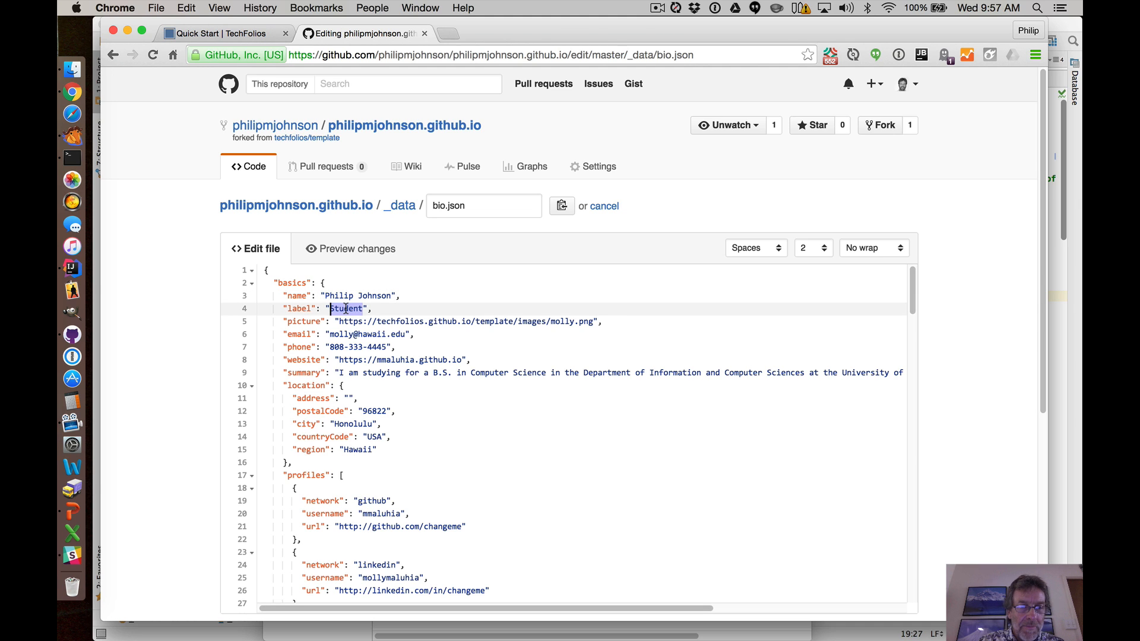
type("Professor")
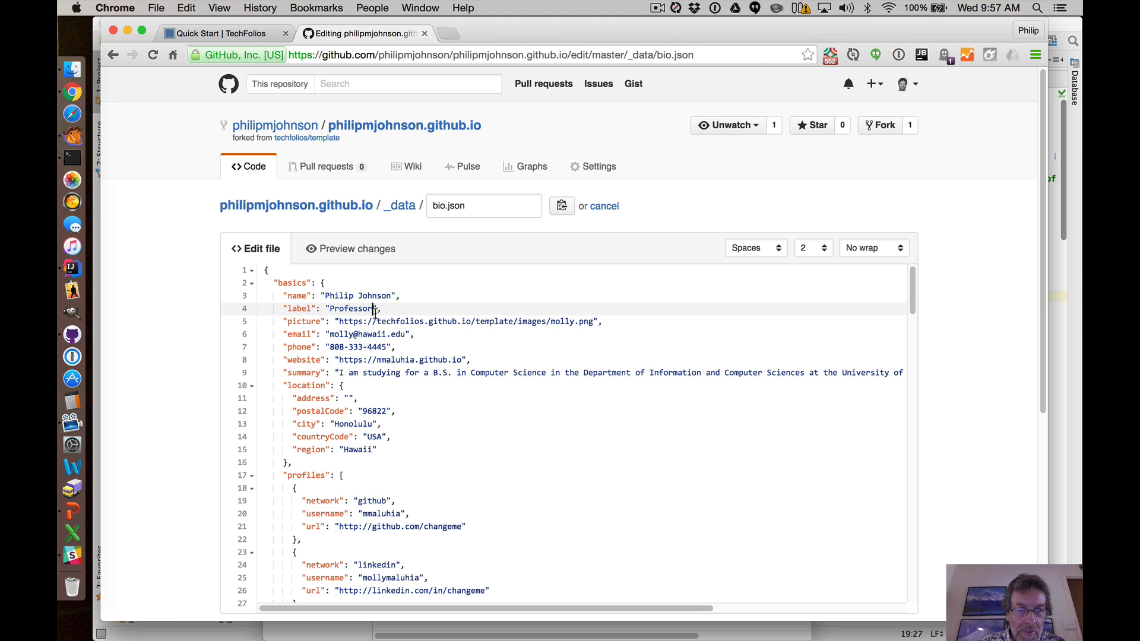
Point the picture URL at the portfolio's own github.io site and remove the template folder from its path.
left_click_drag(378, 321, 424, 321)
type("philipmjohns")
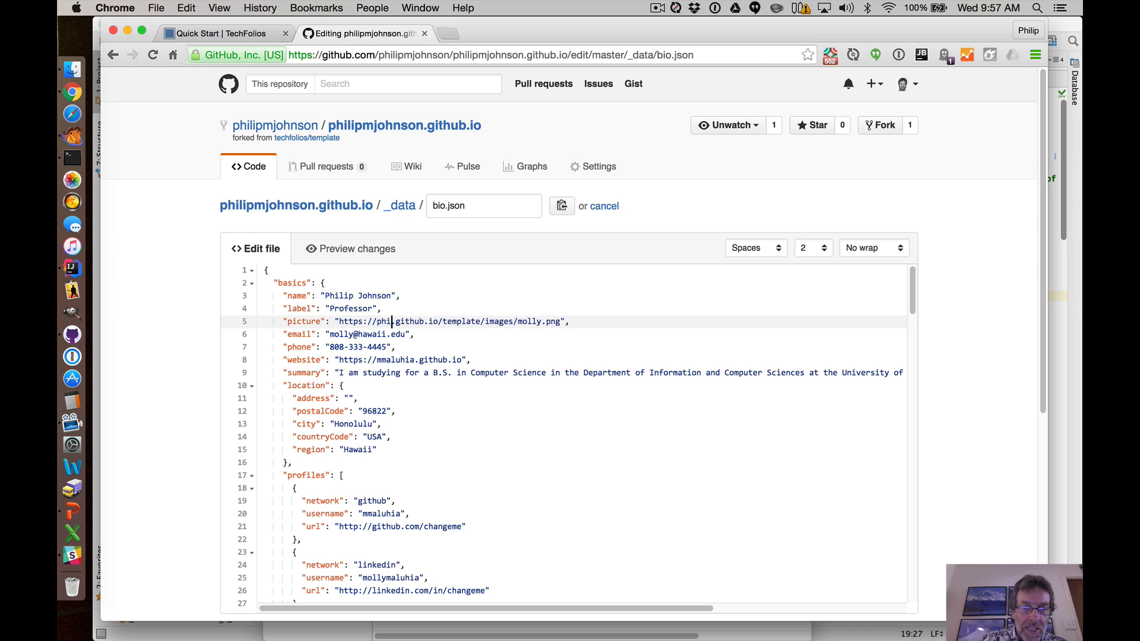
type("on")
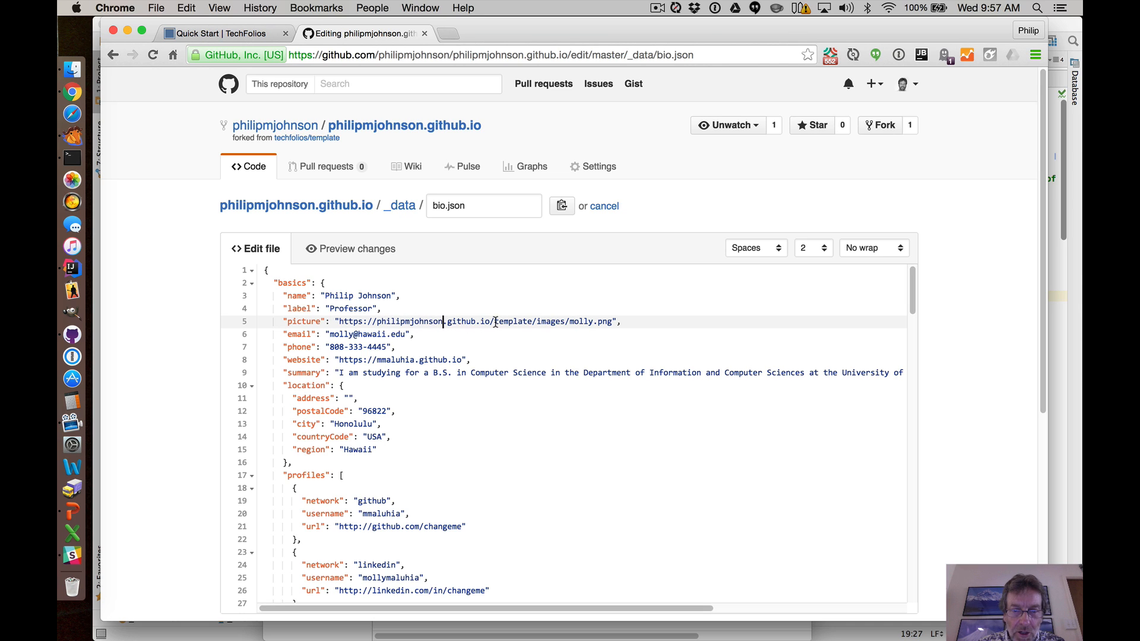
left_click_drag(495, 322, 531, 322)
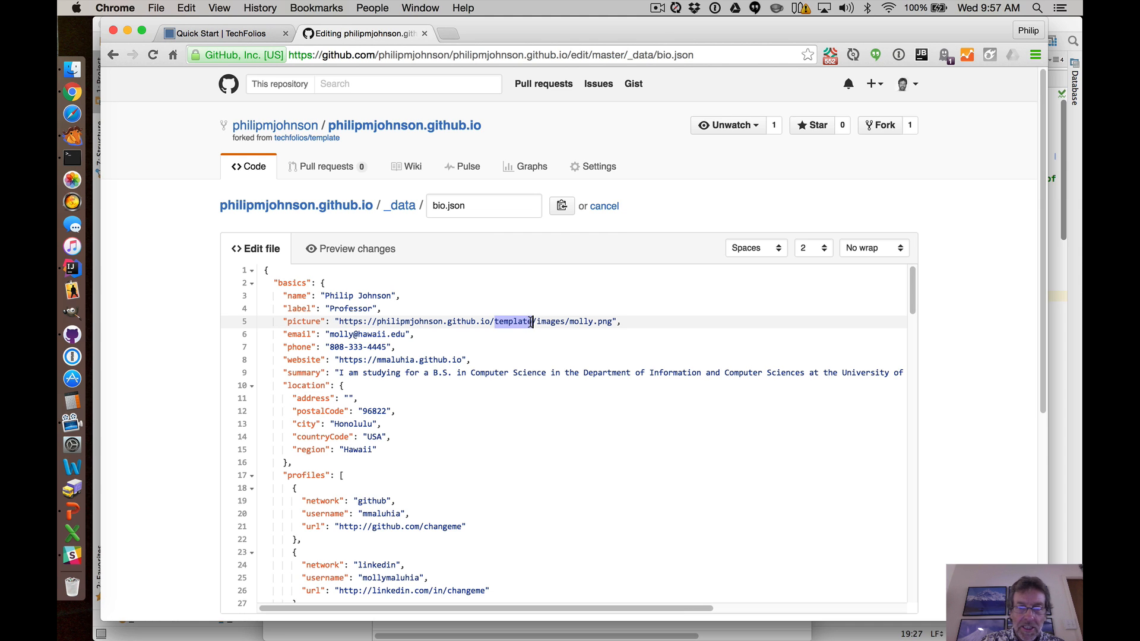
key("BackSpace")
key("BackSpace")
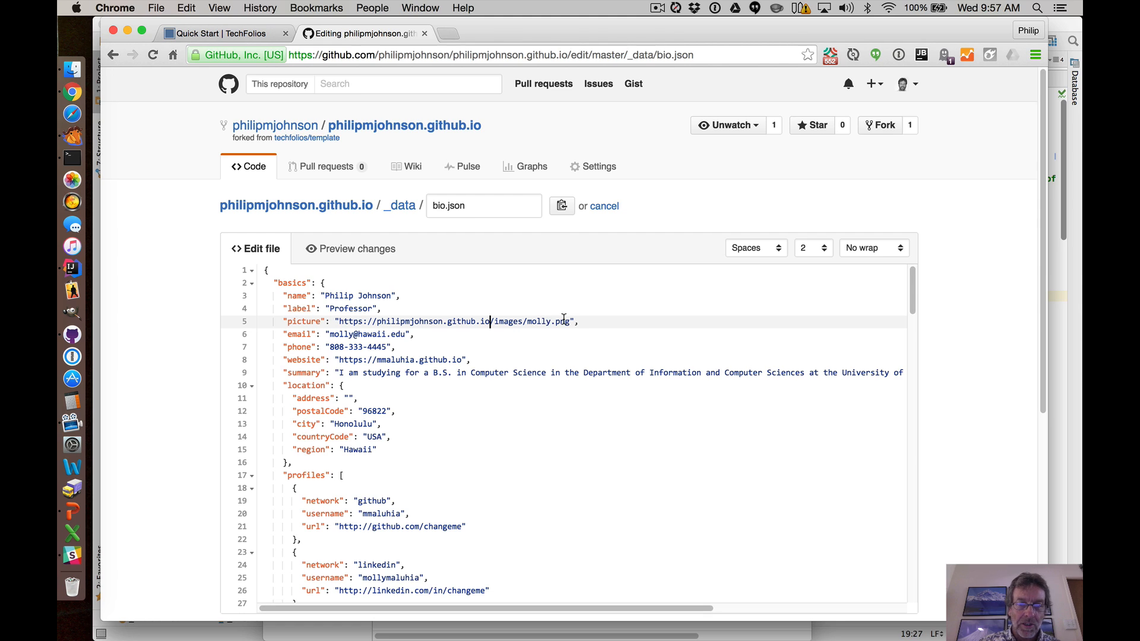
Replace the email and phone values with the owner's email address and phone number.
left_click(331, 335)
left_click_drag(331, 335, 354, 335)
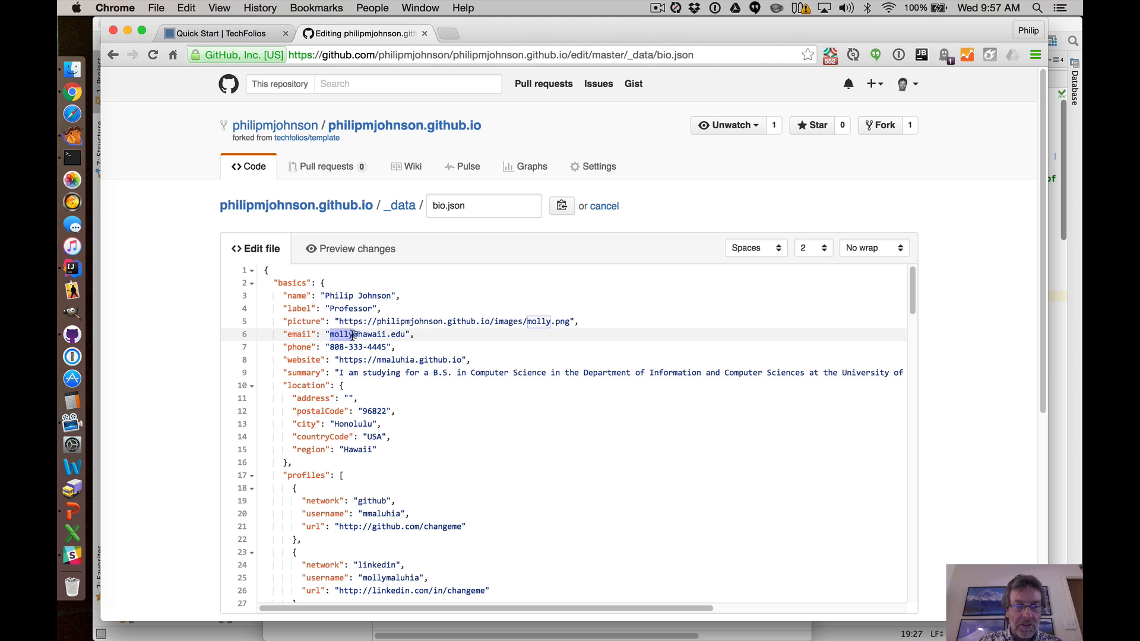
type("johnson")
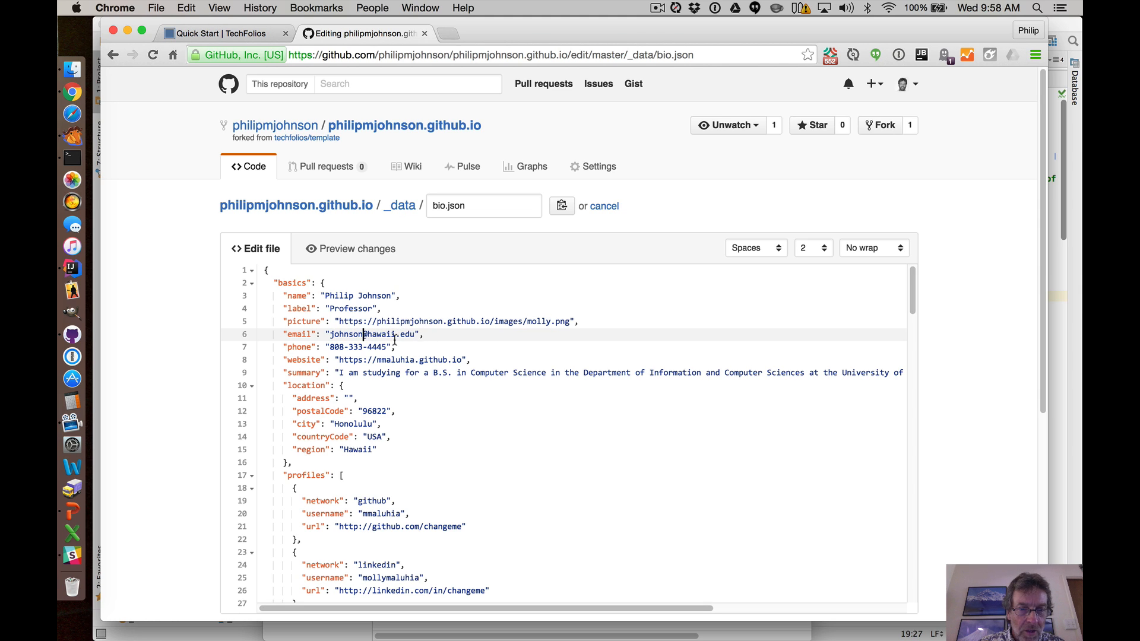
left_click_drag(349, 347, 387, 347)
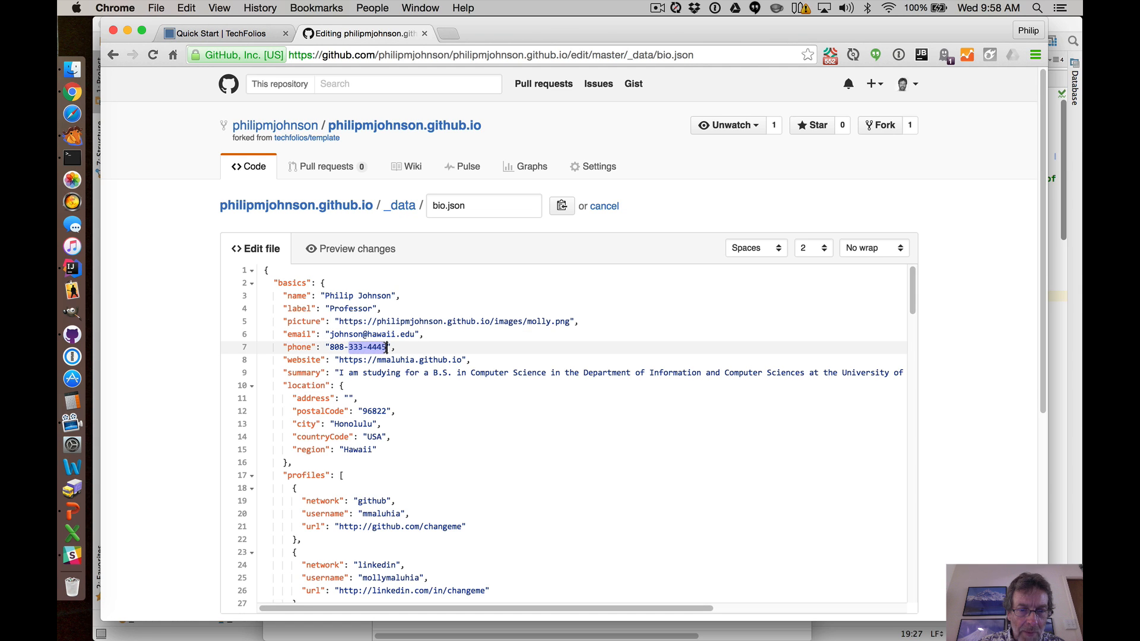
type("956-34")
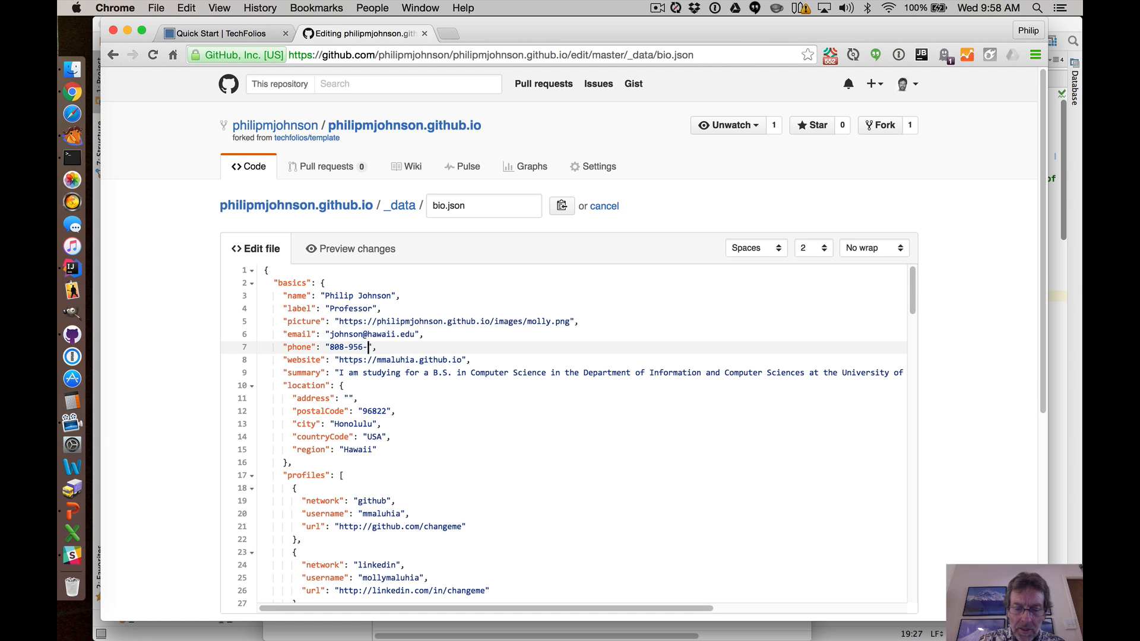
type("89")
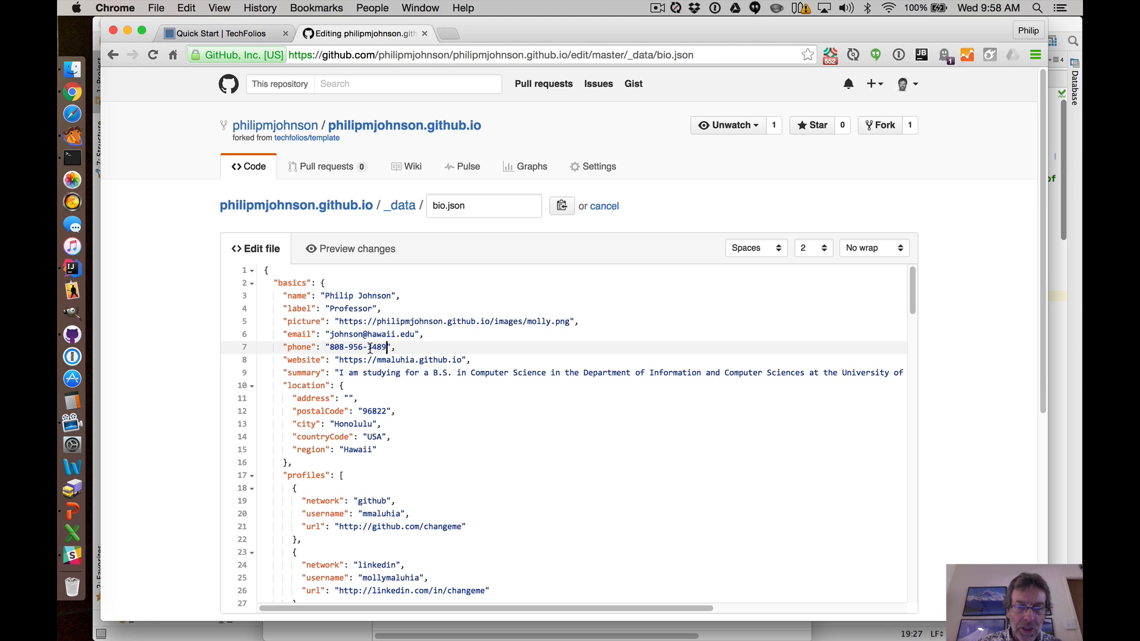
Set the website value to the portfolio's own github.io address.
scroll(345, 348, "down", 3)
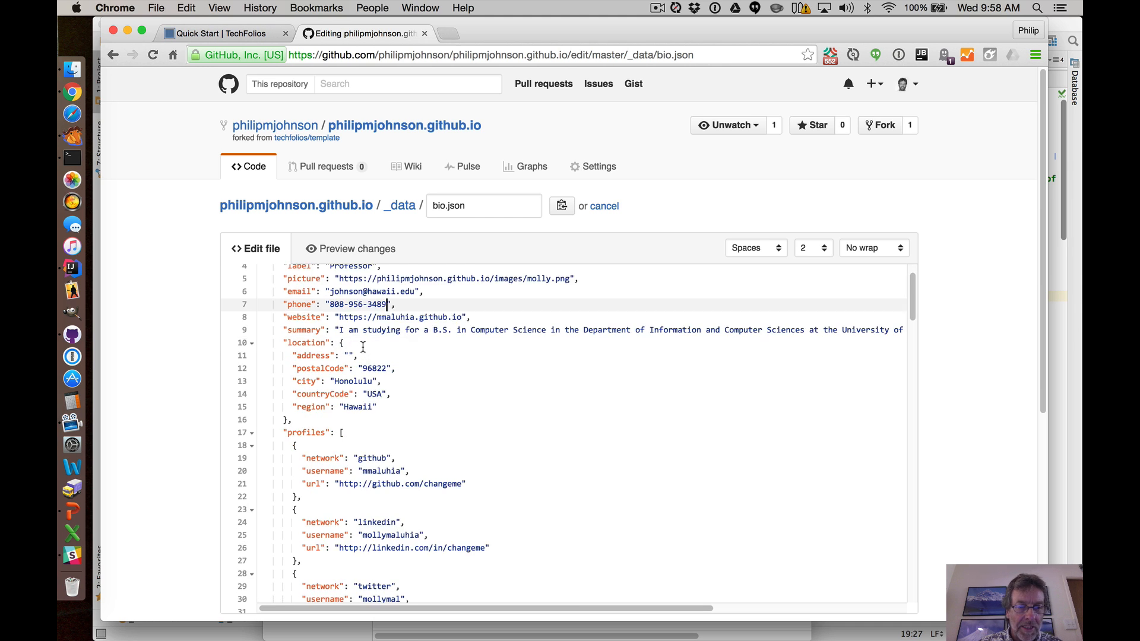
scroll(359, 347, "up", 3)
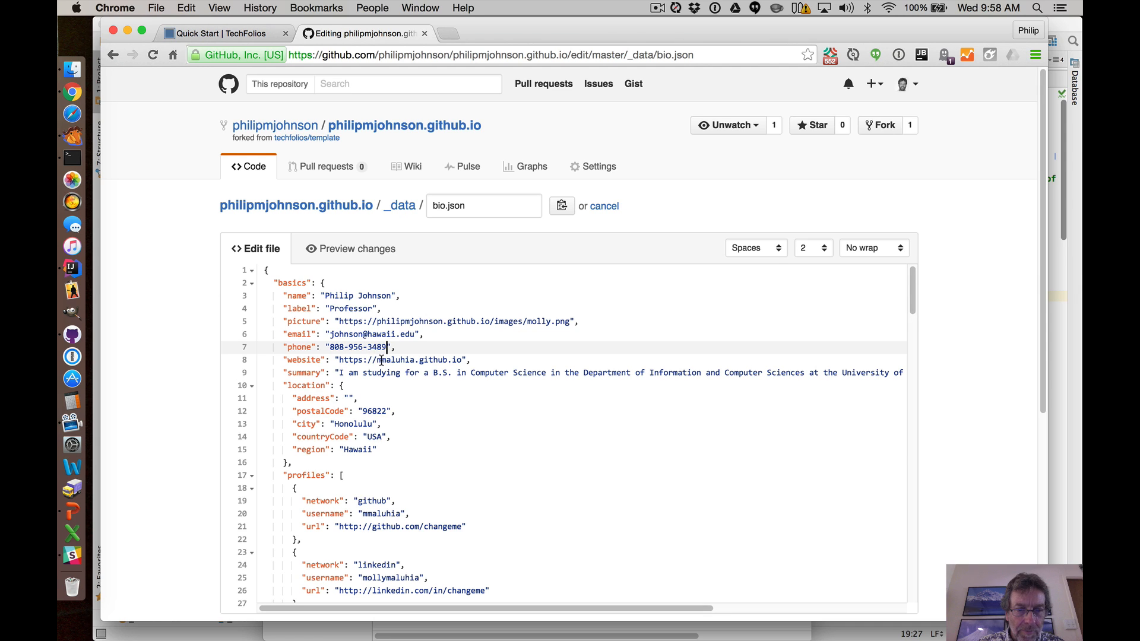
left_click_drag(376, 360, 416, 360)
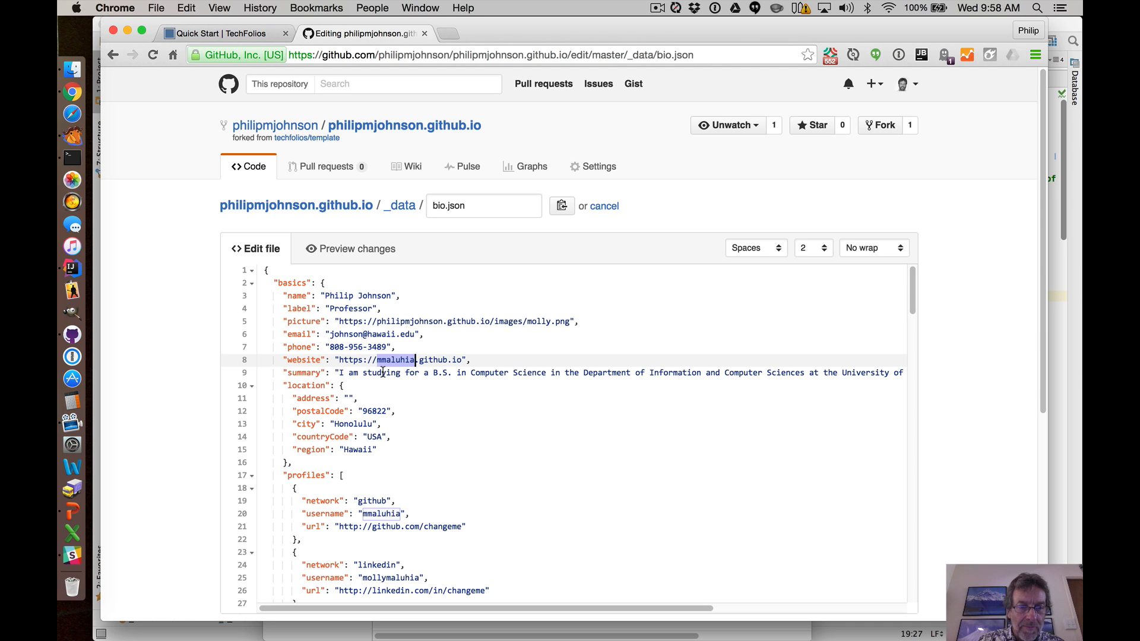
type("philipmjohnso")
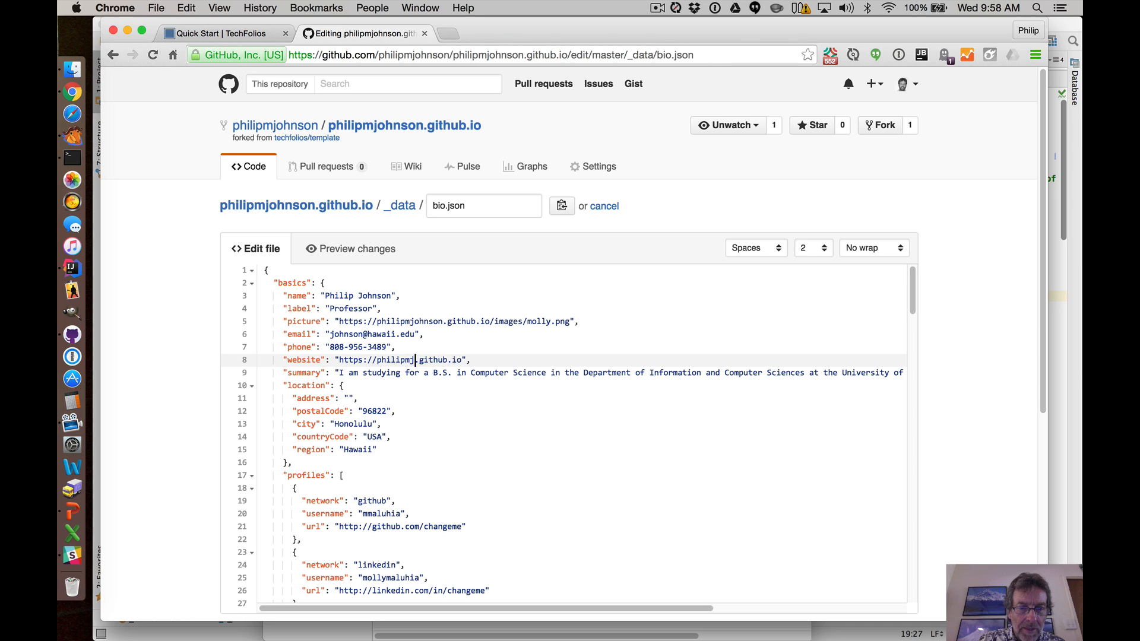
type("n")
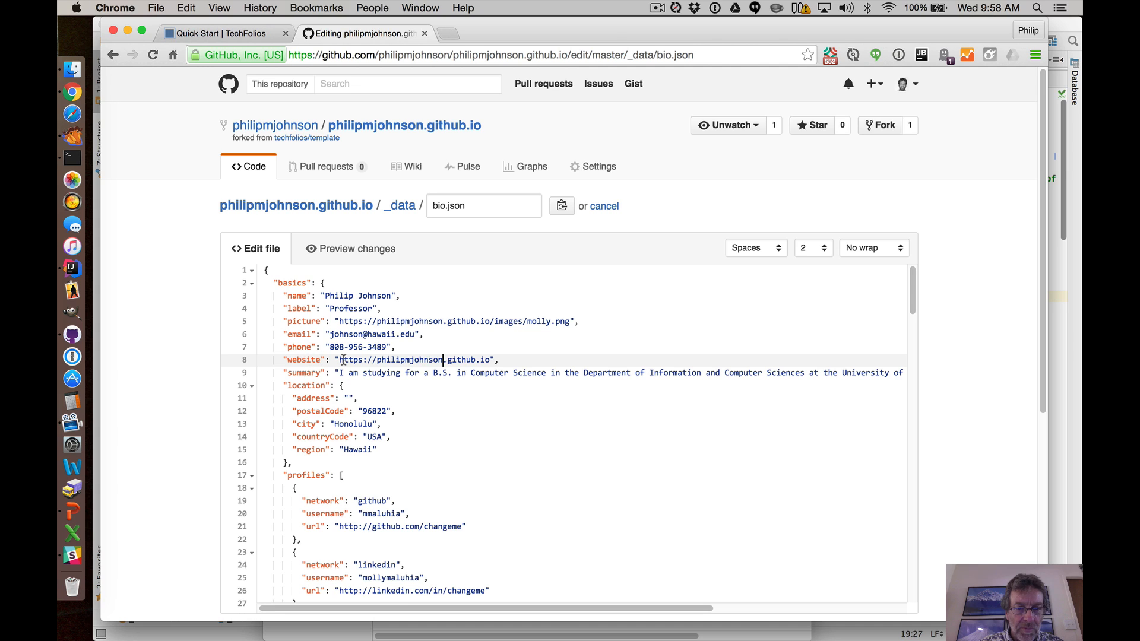
Replace the summary text with "I am a Professor of Information and Computer Sciences at the University of Hawaii at Manoa".
scroll(442, 358, "down", 1)
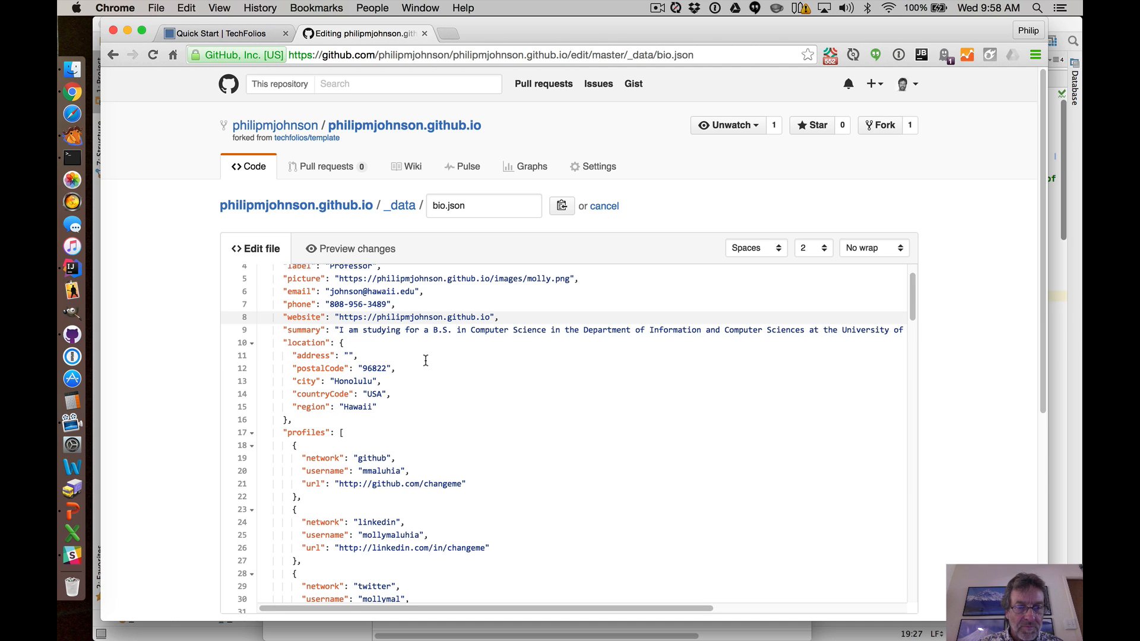
left_click(340, 330)
left_click_drag(340, 330, 892, 331)
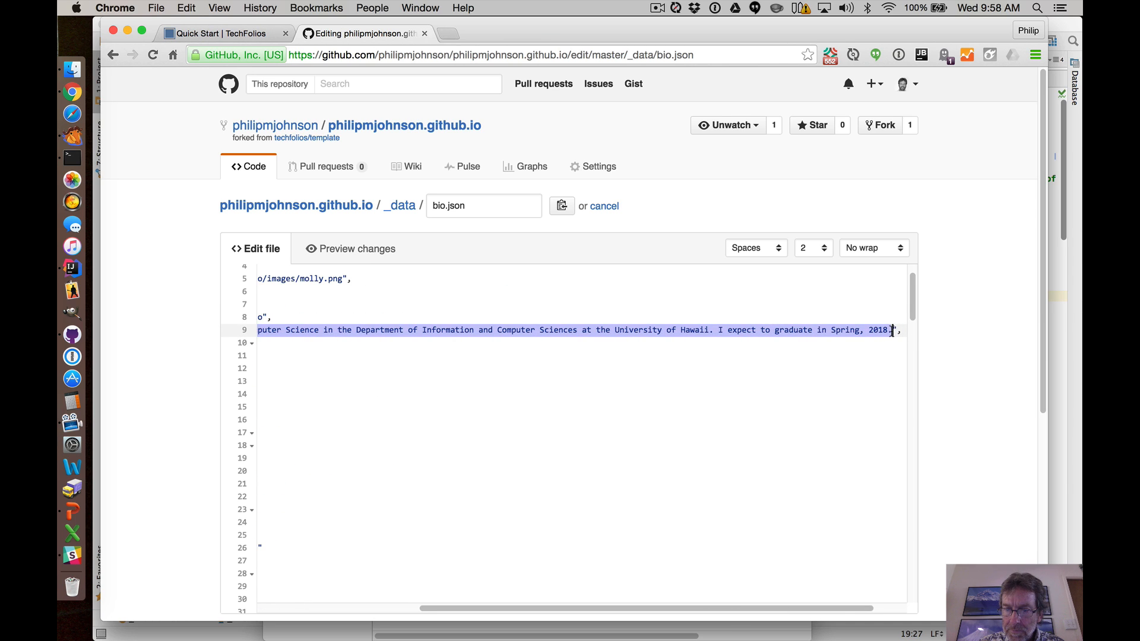
key("BackSpace")
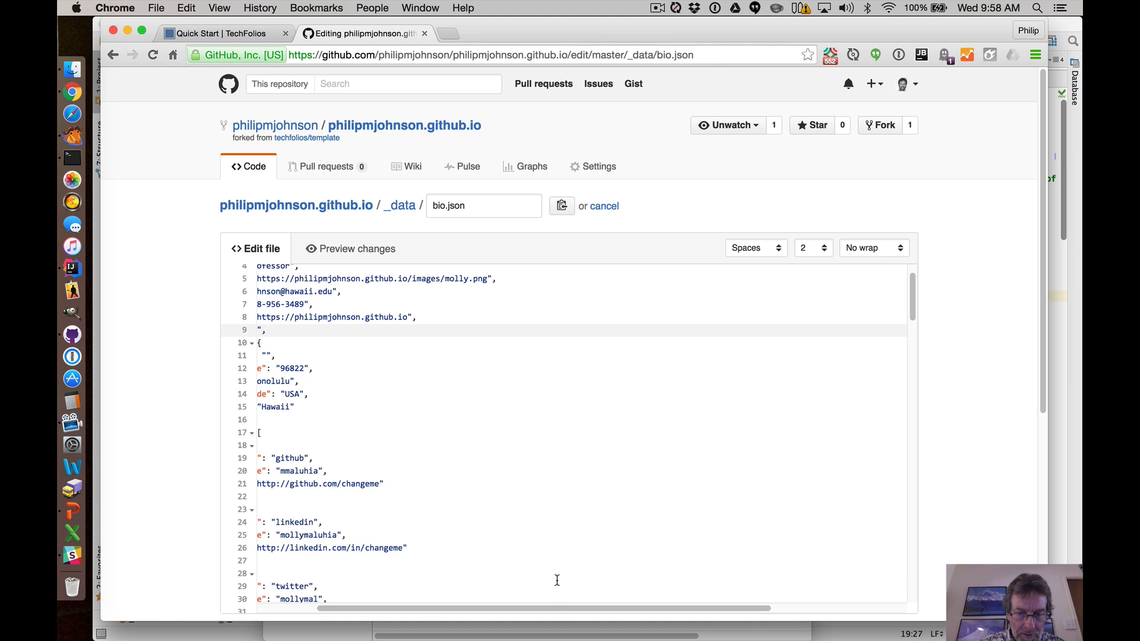
left_click_drag(547, 607, 446, 604)
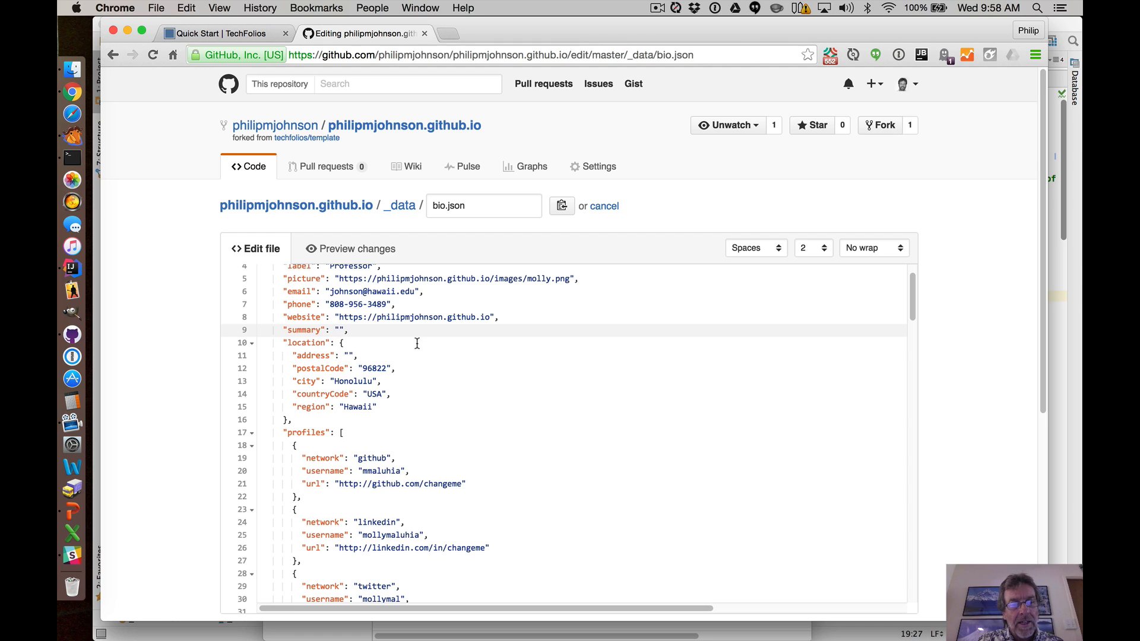
type("I am a profes")
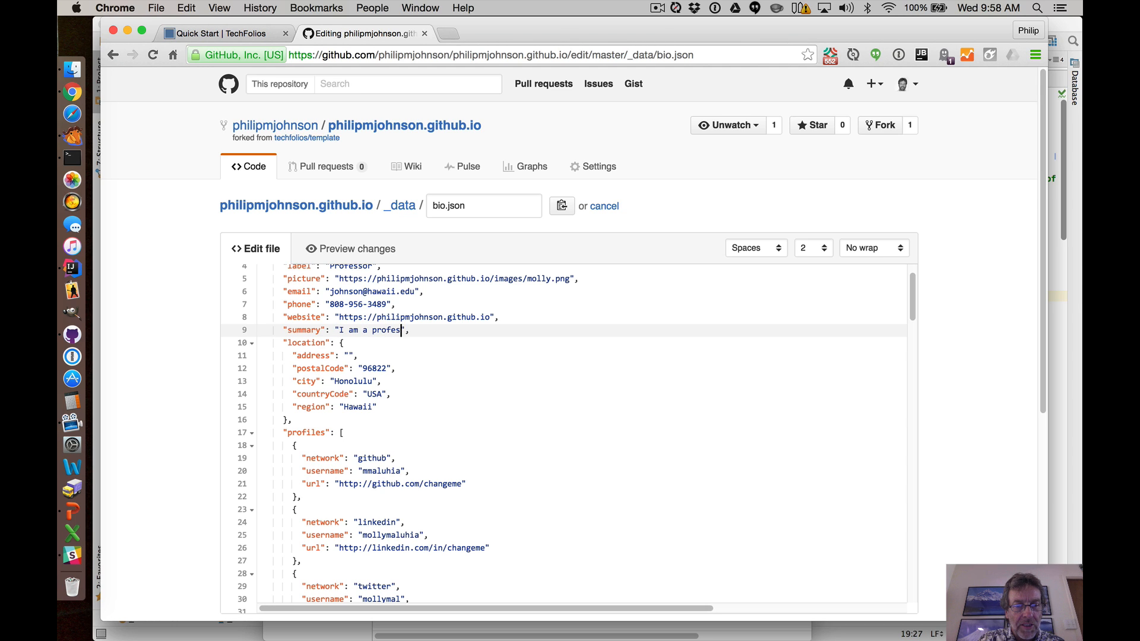
key("BackSpace")
key("BackSpace")
key("BackSpace")
key("BackSpace")
key("BackSpace")
key("BackSpace")
type("P")
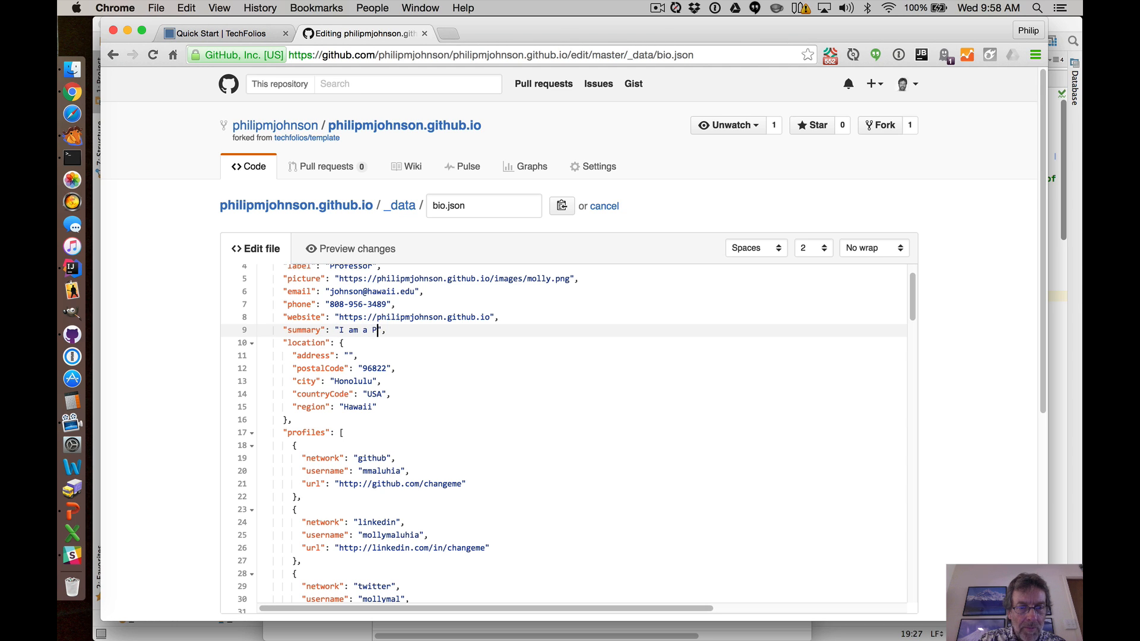
type("rofesso")
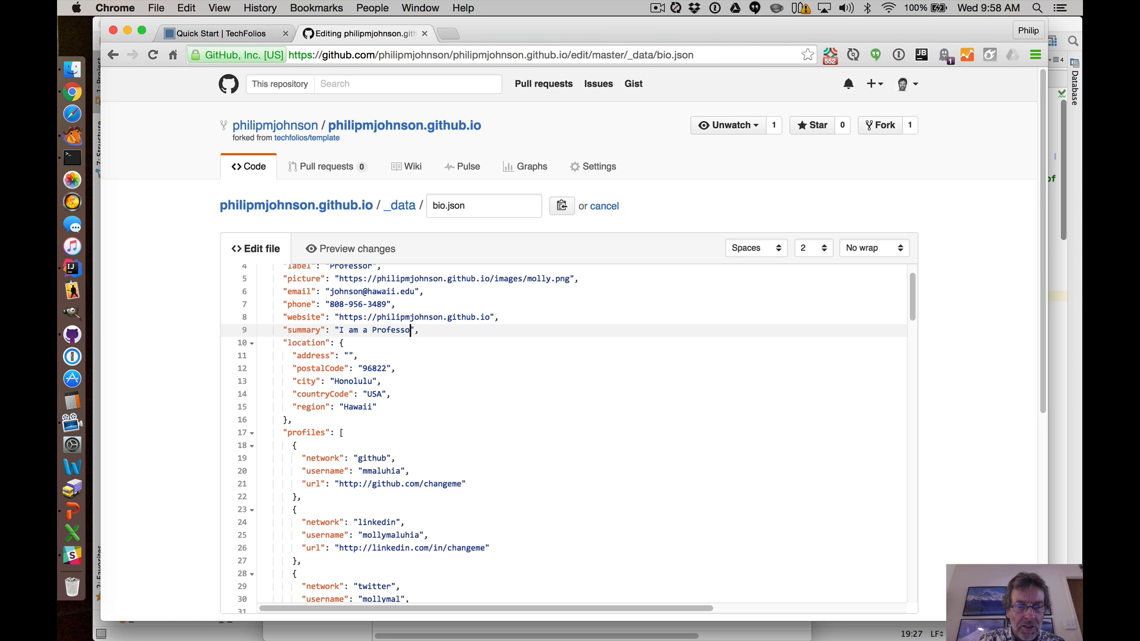
type("r of Information and Computer S")
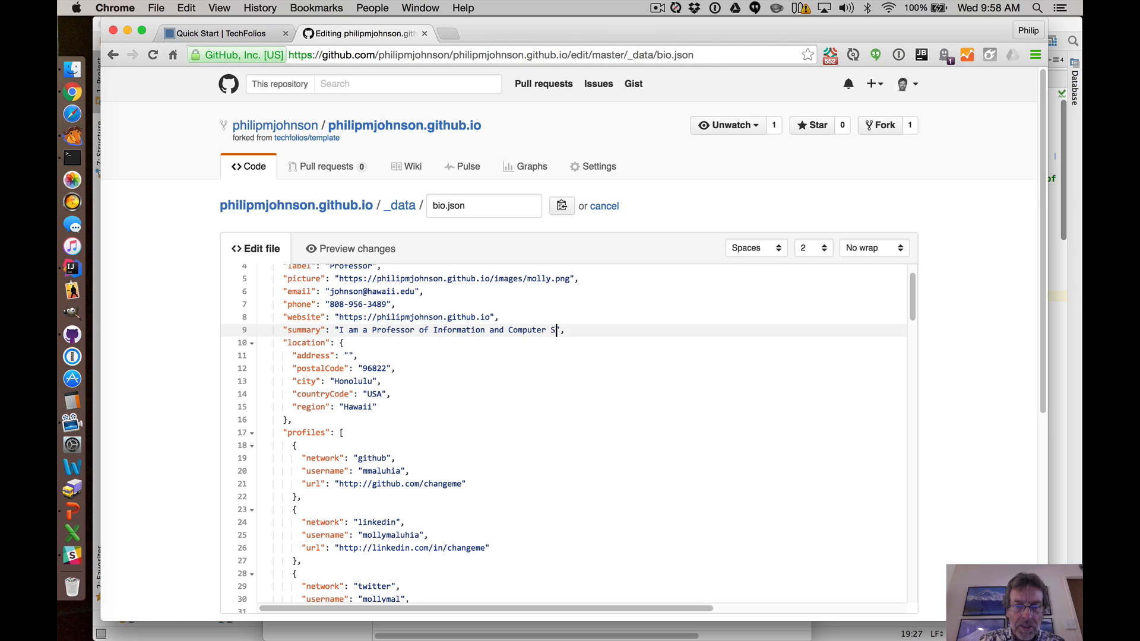
type("ciences t")
type("t the Unive")
type("rsity of Hawaii ")
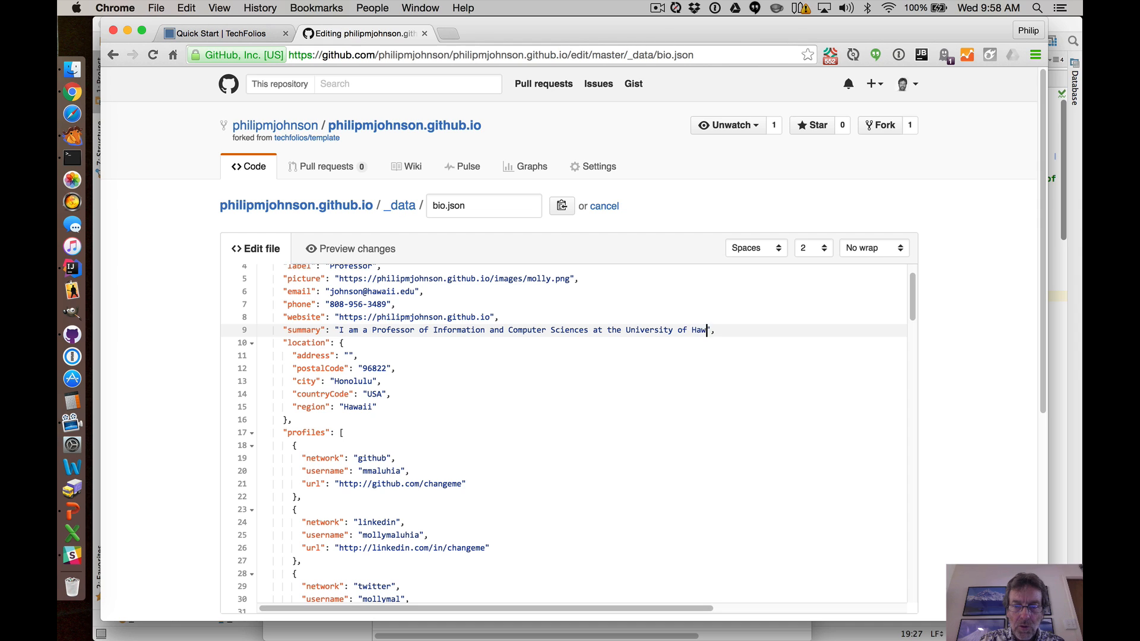
type("at Manoa")
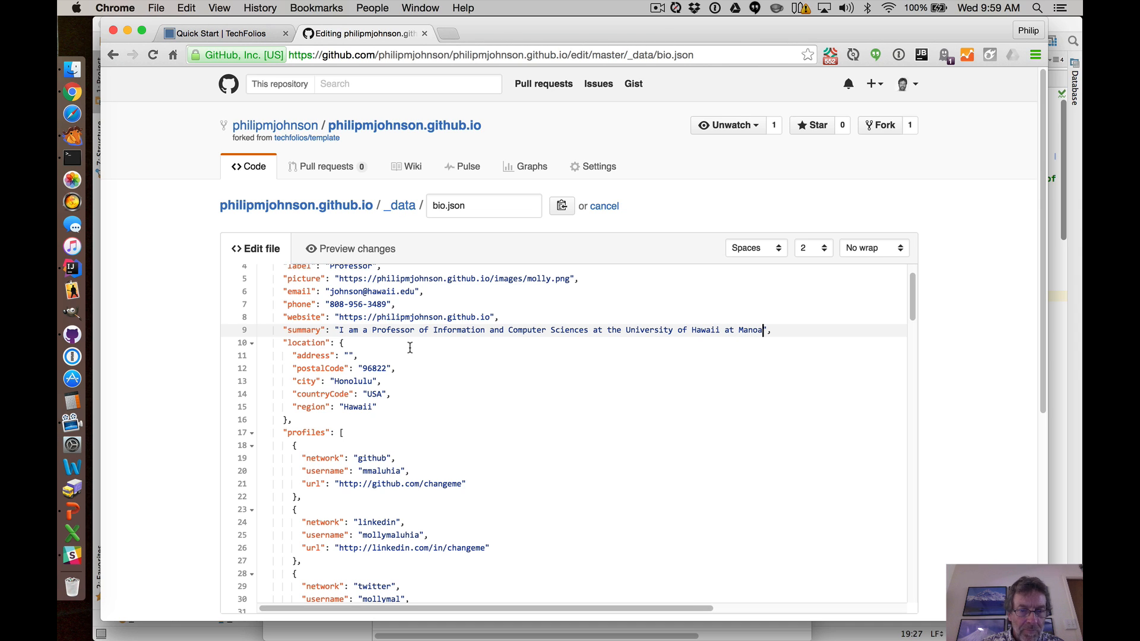
Fill in the empty address value with the owner's office street address.
left_click(350, 356)
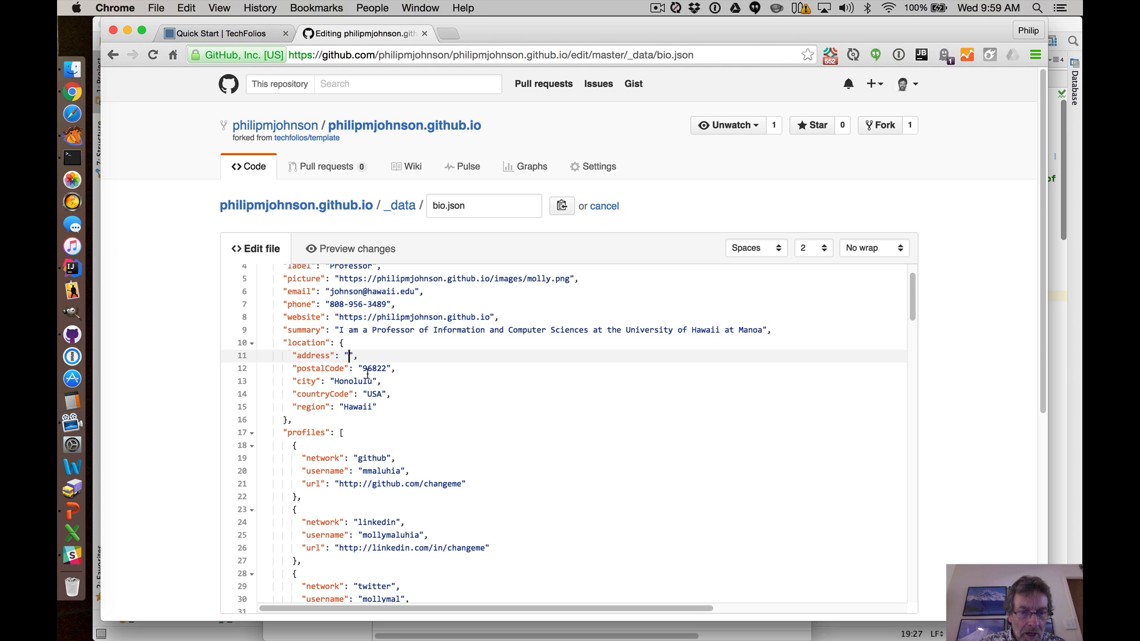
type("16")
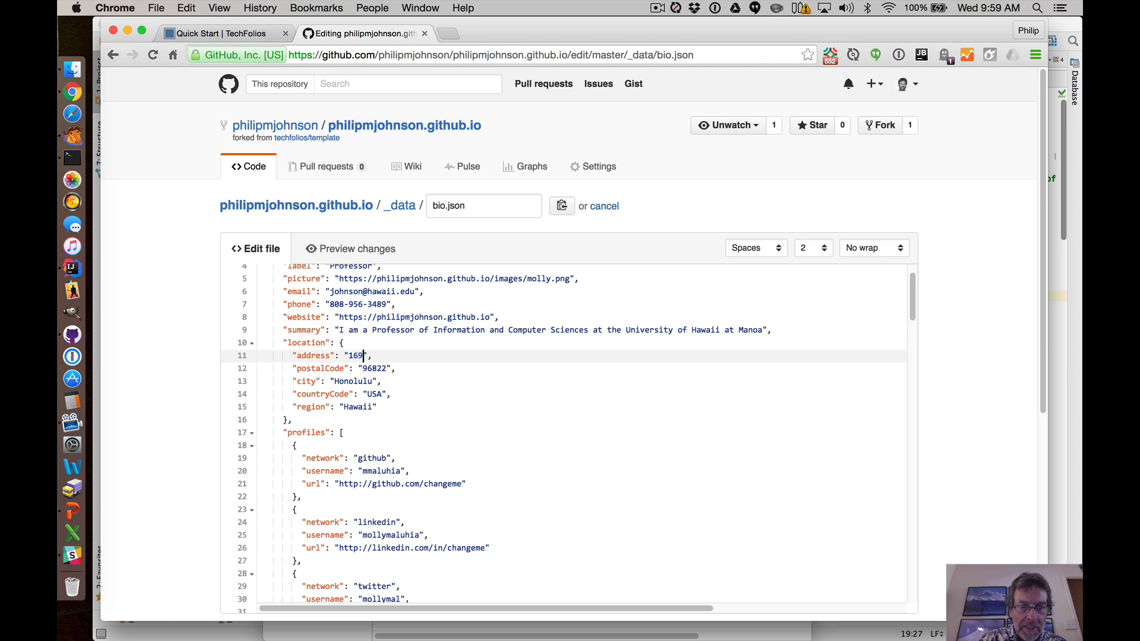
type("80 East-W")
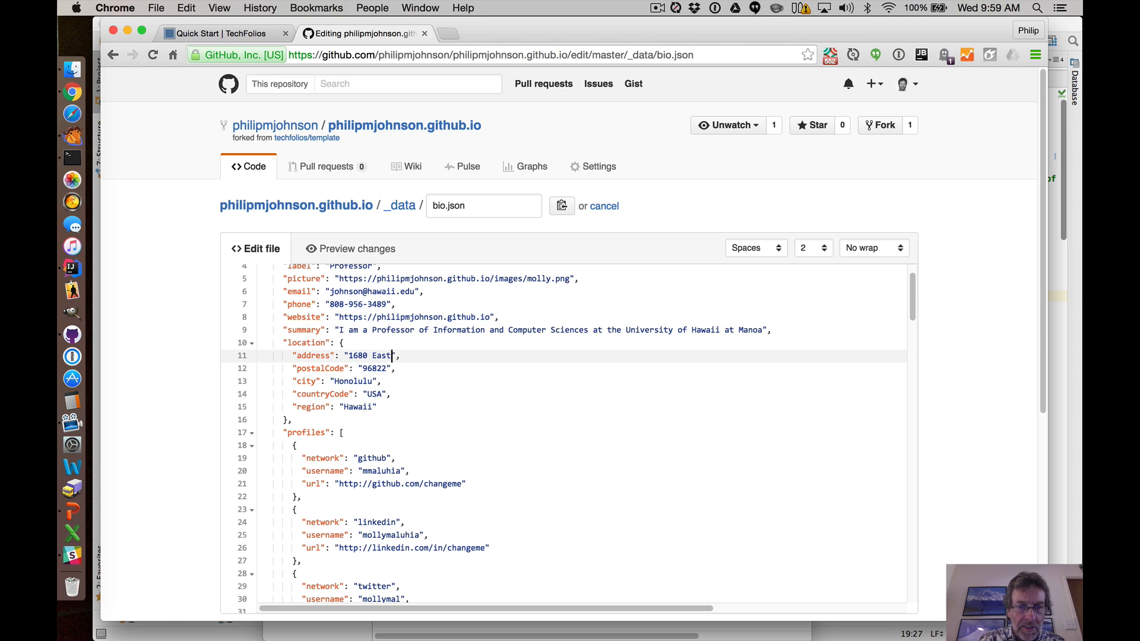
type("est Rd. POST 307")
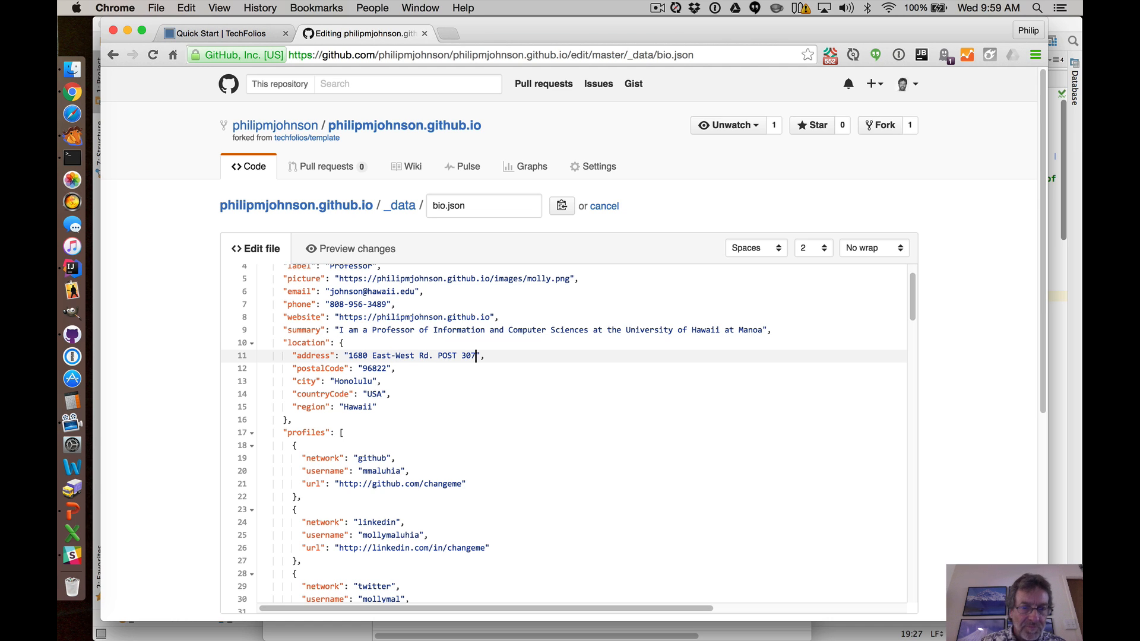
Set the GitHub profile's username to the owner's GitHub username.
scroll(336, 356, "down", 2)
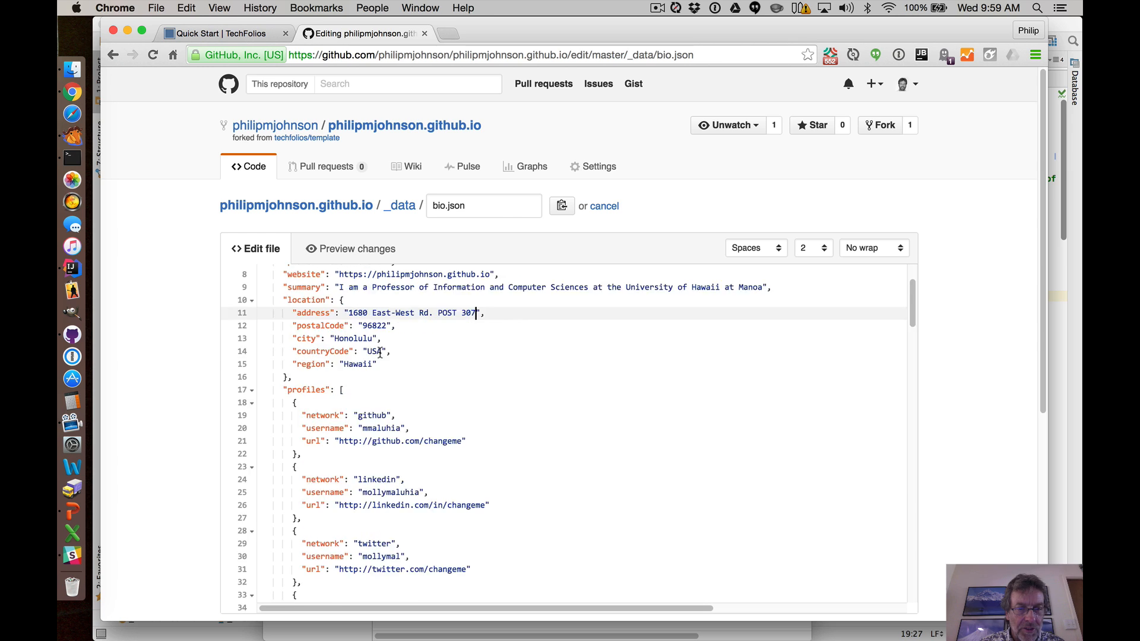
scroll(379, 339, "up", 2)
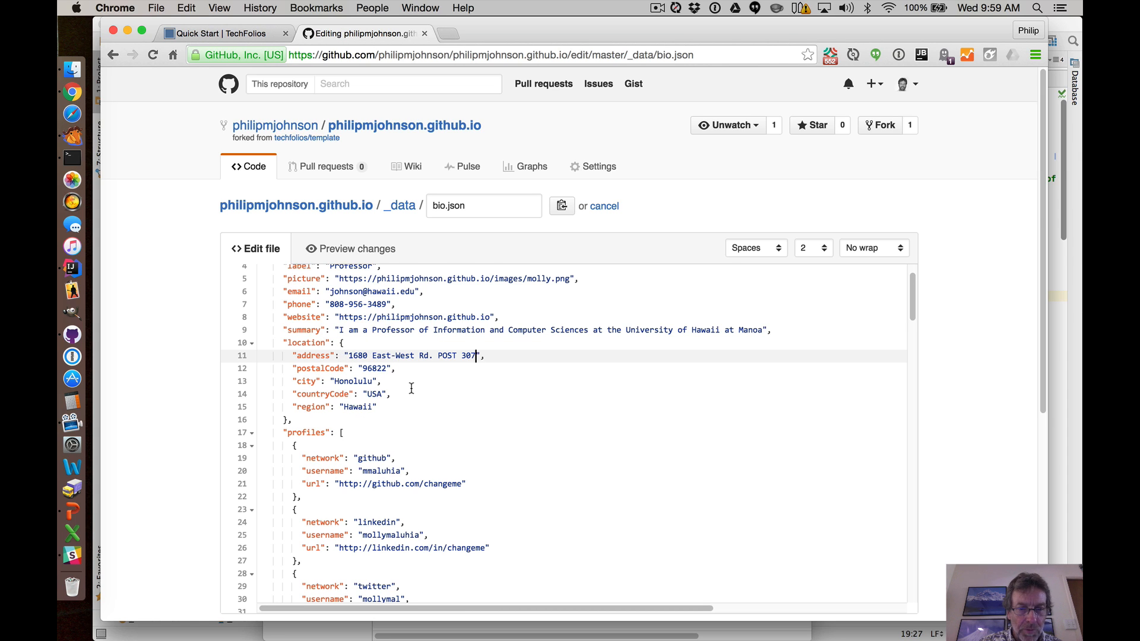
scroll(412, 388, "down", 2)
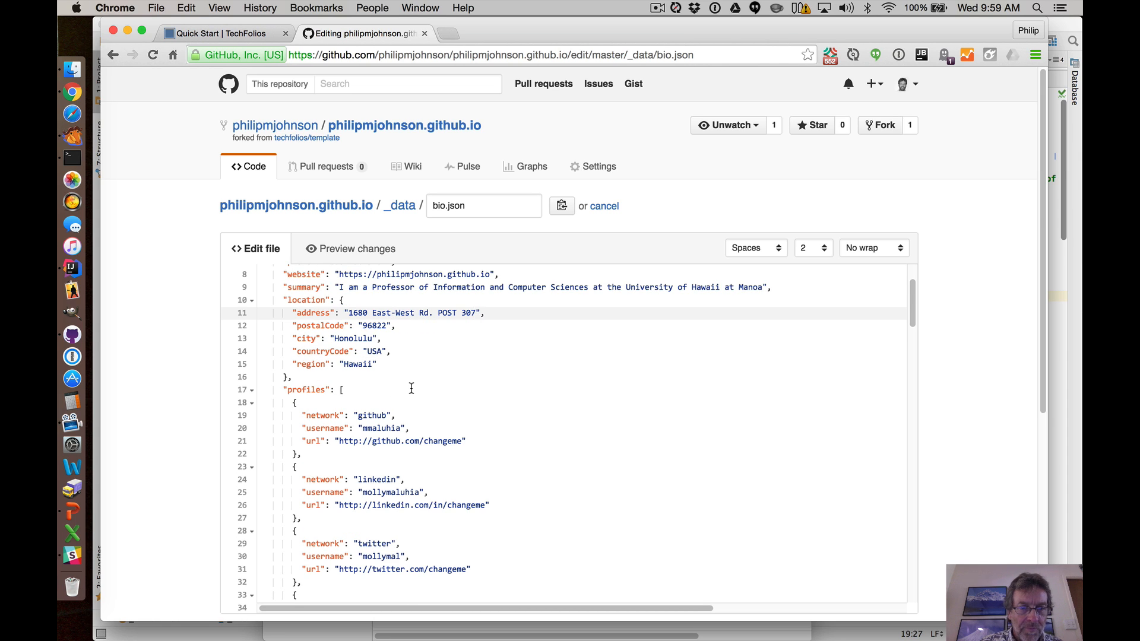
scroll(412, 389, "up", 5)
scroll(405, 388, "down", 2)
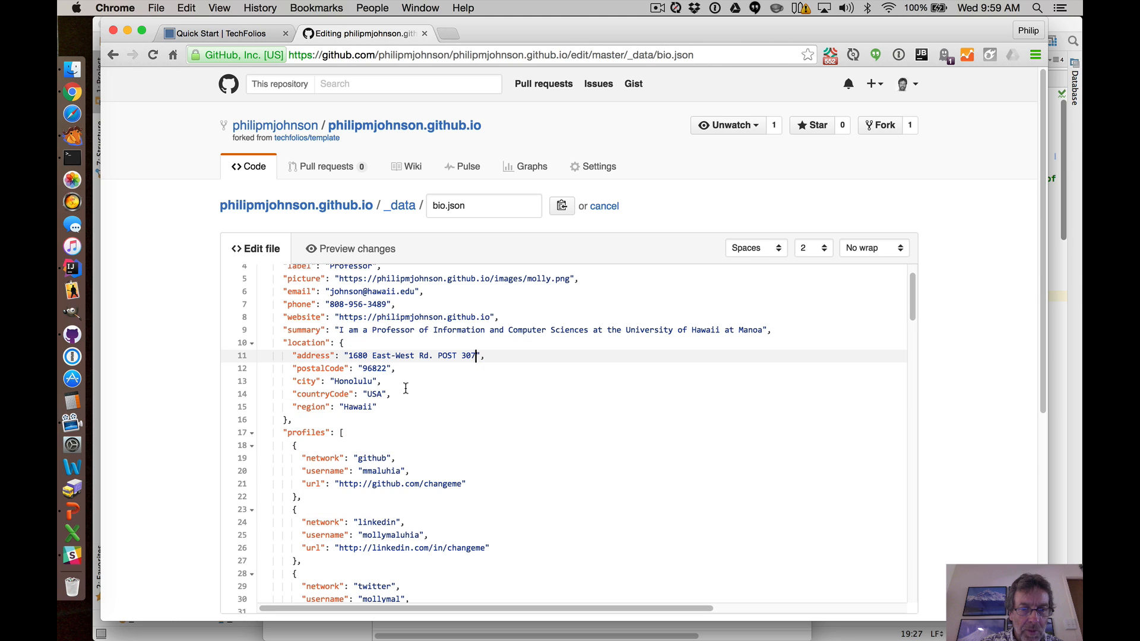
scroll(406, 389, "down", 5)
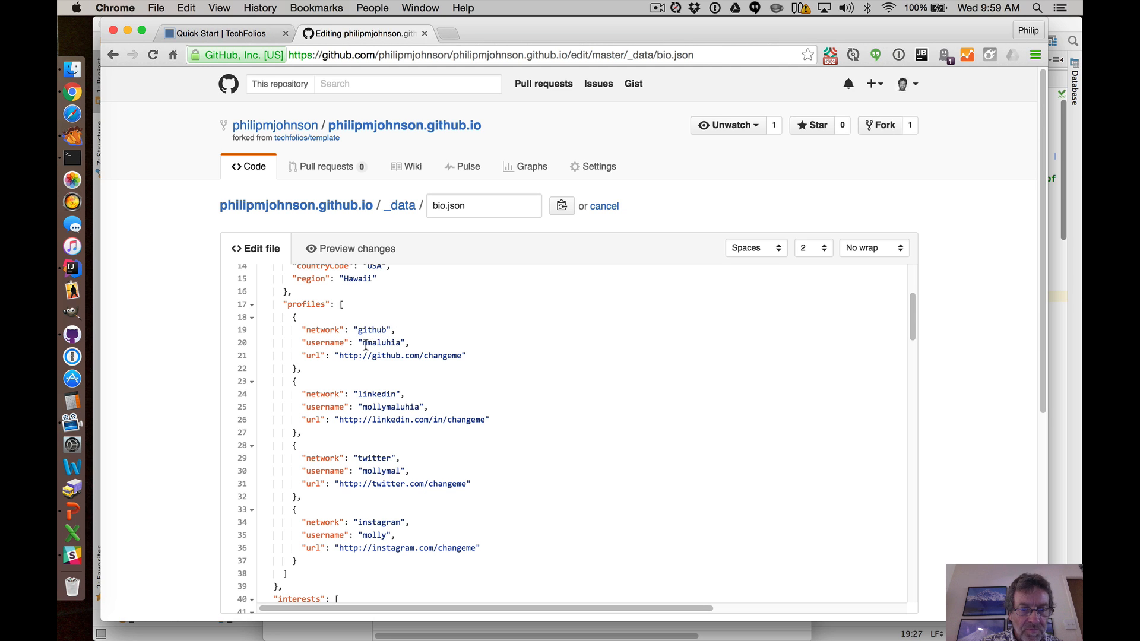
left_click_drag(365, 344, 402, 343)
type("philipmj")
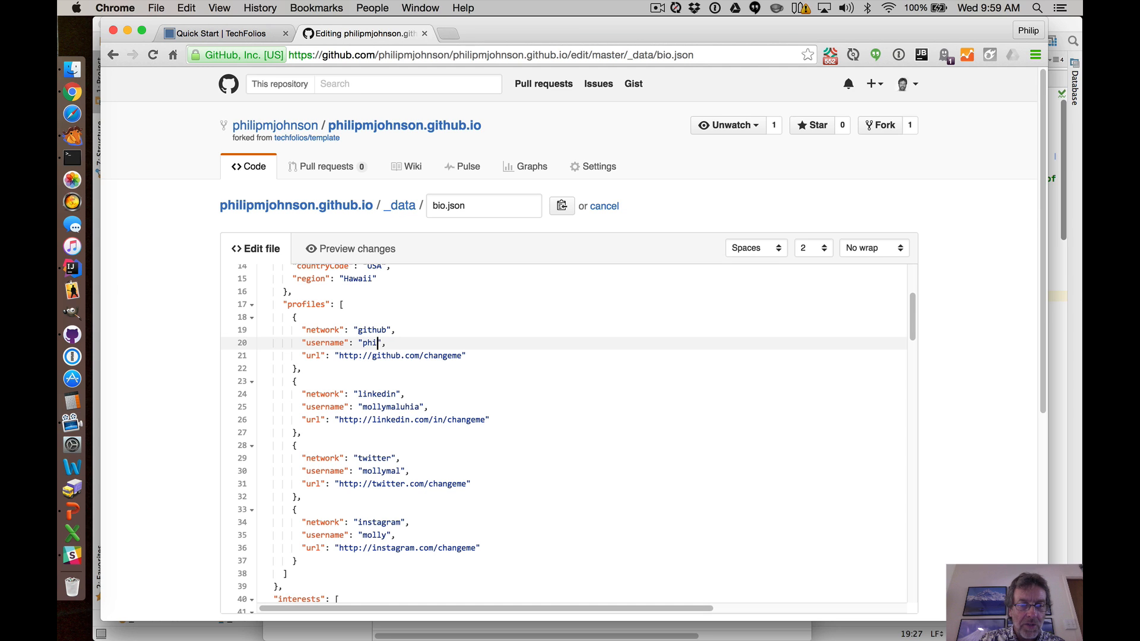
type("ohnson")
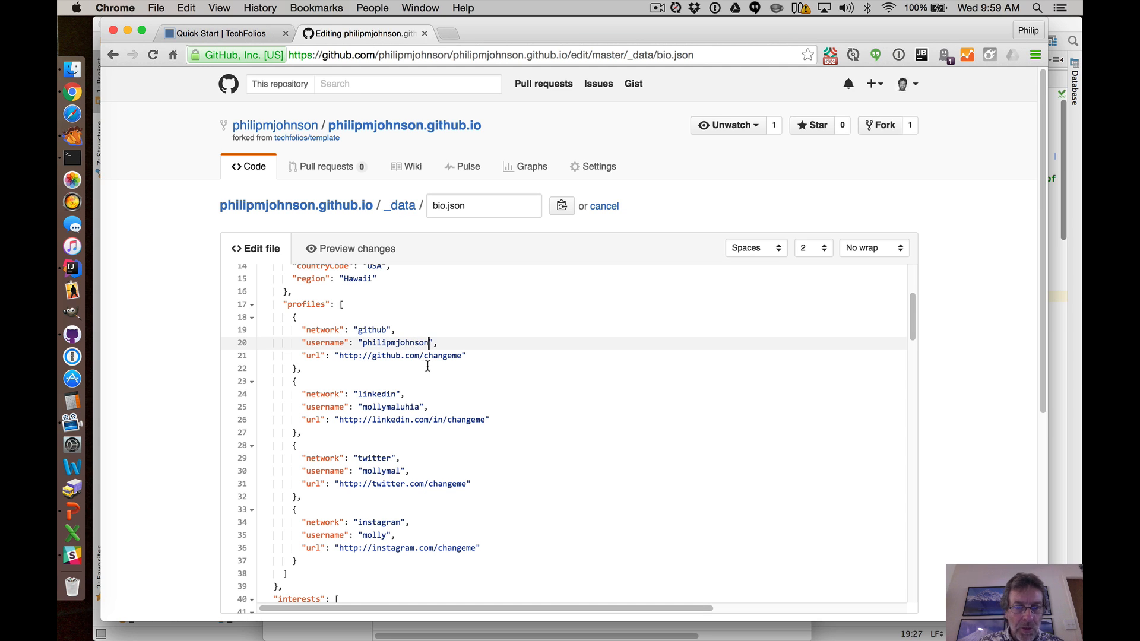
Replace "changeme" in the GitHub profile URL with the owner's GitHub username.
left_click_drag(424, 356, 461, 360)
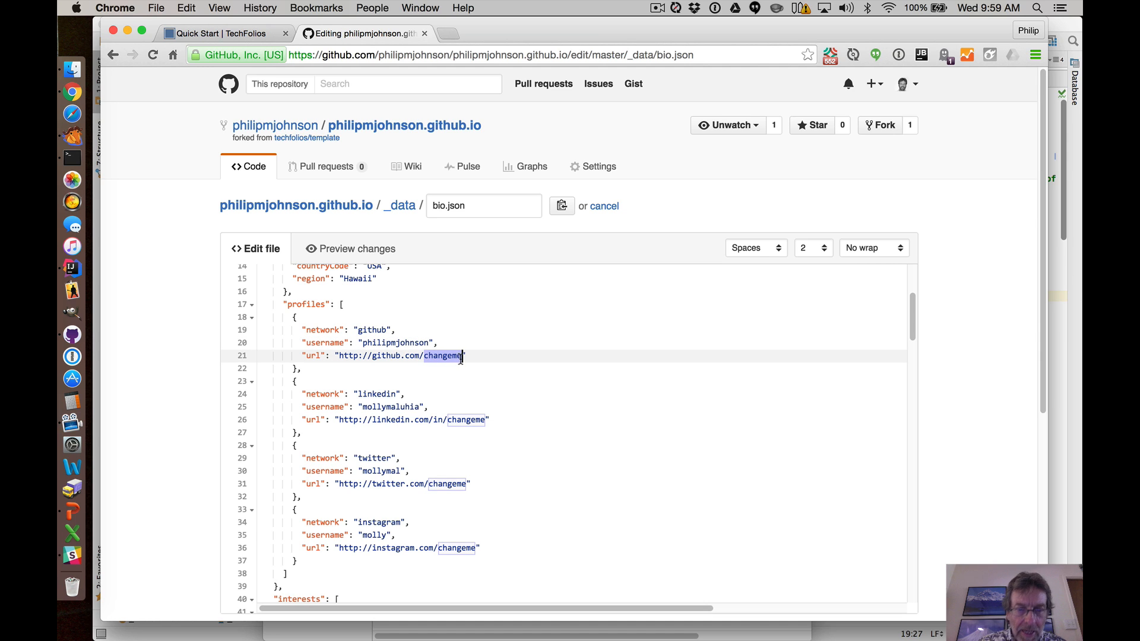
type("philipmjohn")
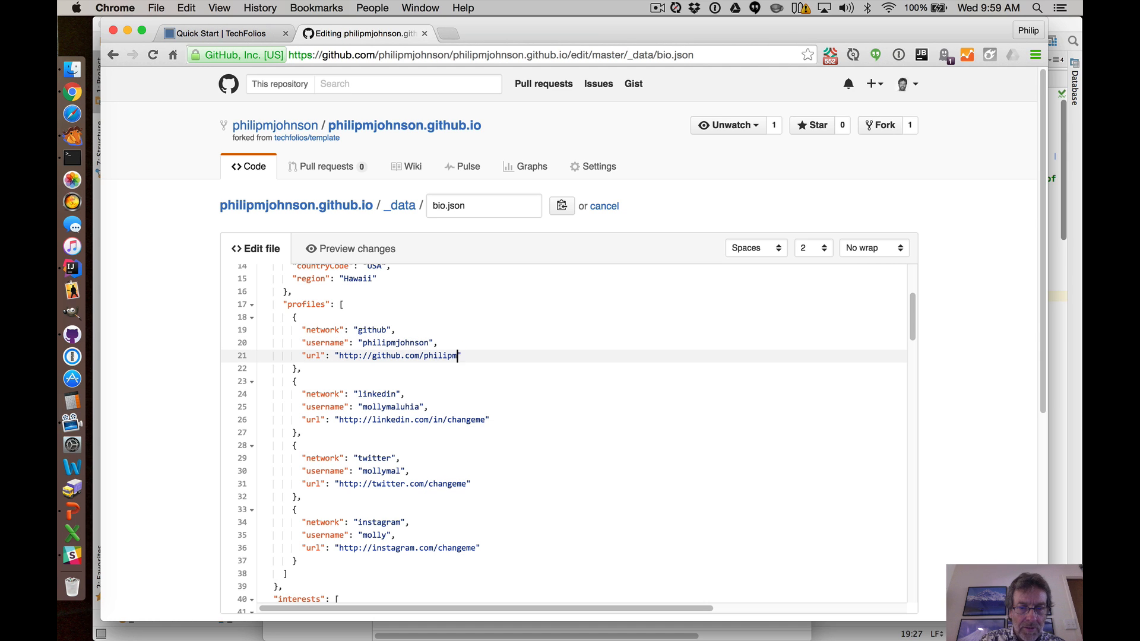
type("son")
left_click(445, 342)
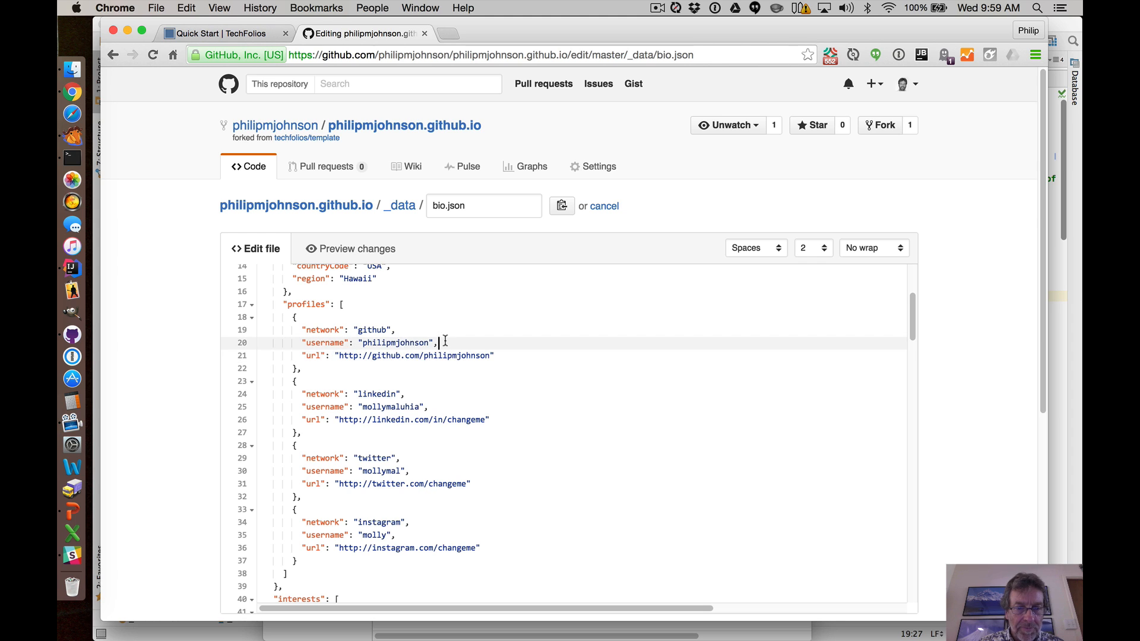
Set the LinkedIn profile's username and URL ending to the owner's username.
scroll(454, 349, "down", 2)
scroll(454, 349, "up", 2)
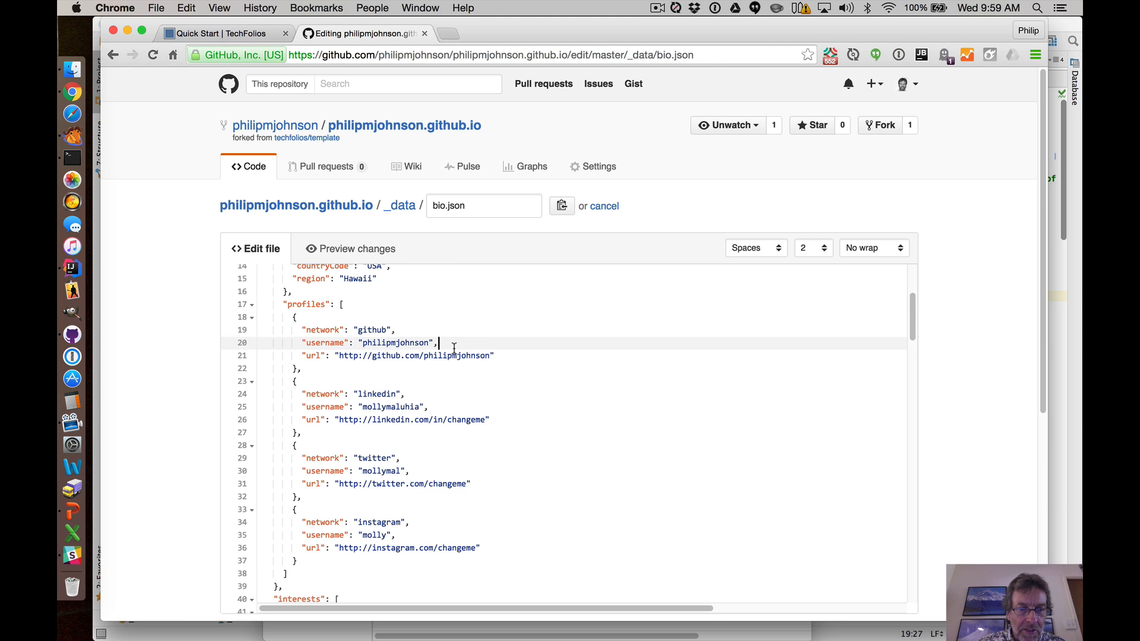
left_click_drag(363, 408, 419, 407)
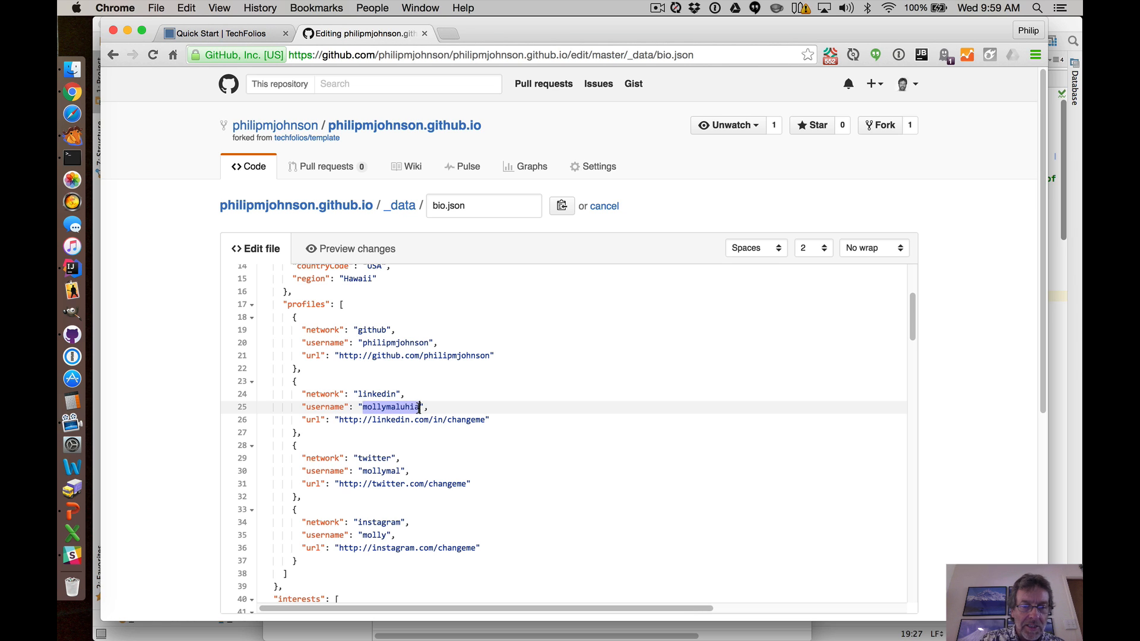
type("philip")
type("mjohnson")
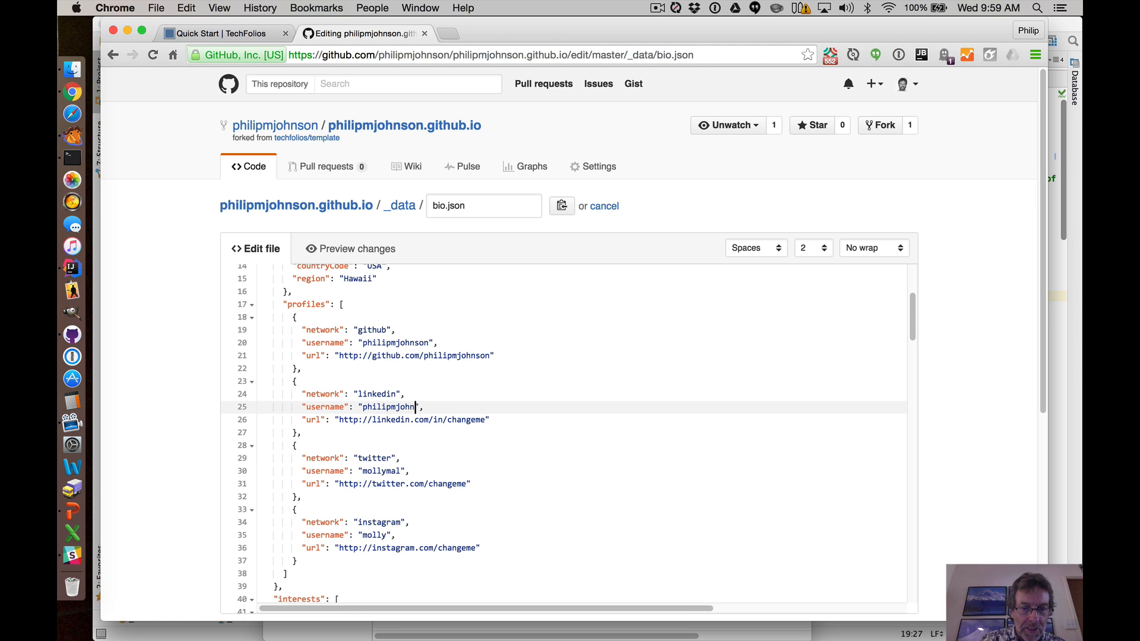
left_click_drag(448, 420, 486, 420)
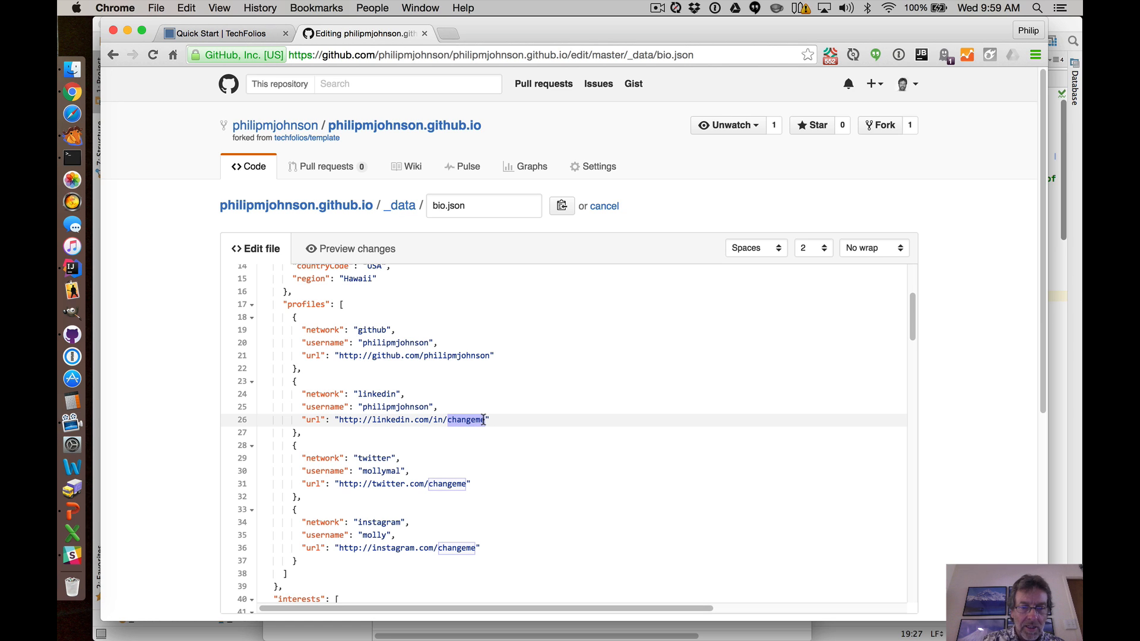
type("philipmjohsn")
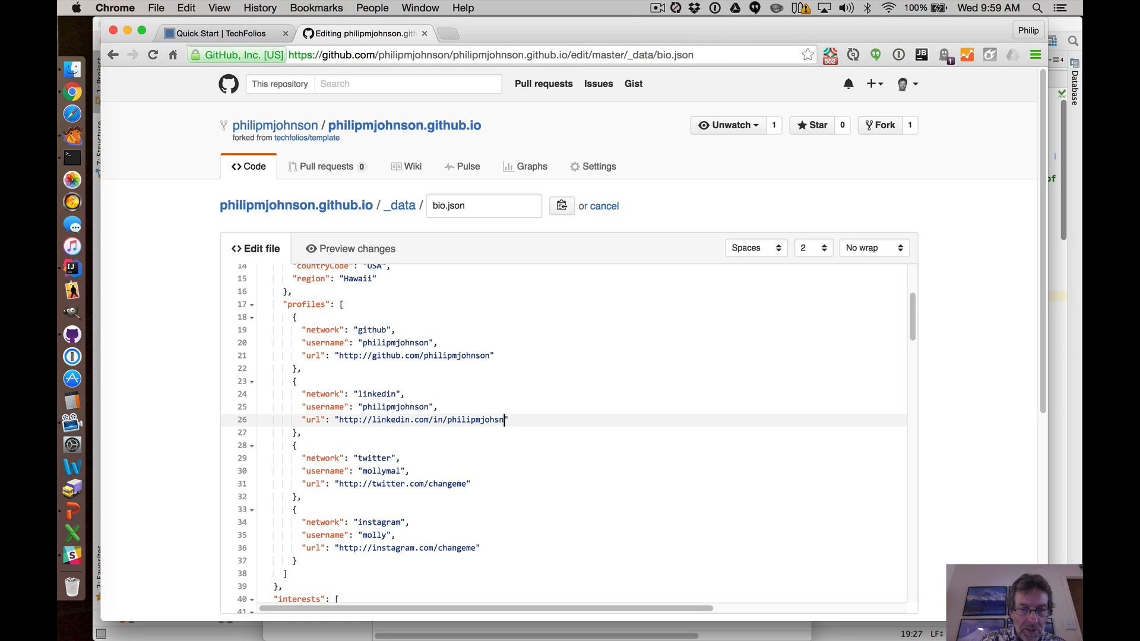
type("on")
key("BackSpace")
key("BackSpace")
key("BackSpace")
key("BackSpace")
key("BackSpace")
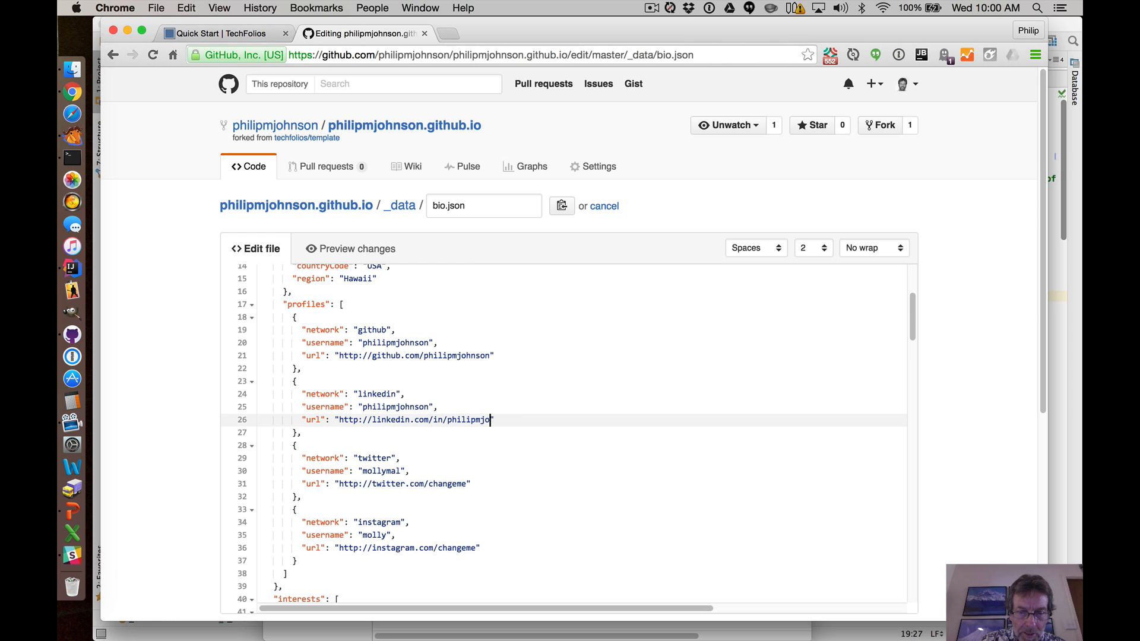
type("hnson")
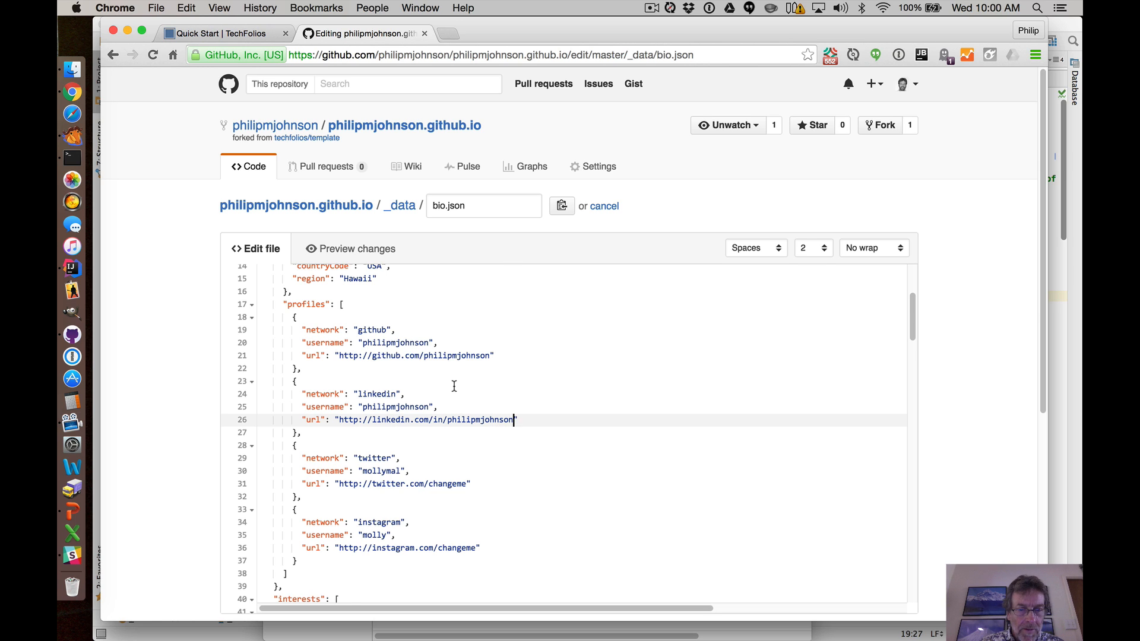
Delete the Twitter entry from the profiles list.
scroll(454, 387, "down", 3)
scroll(454, 387, "up", 3)
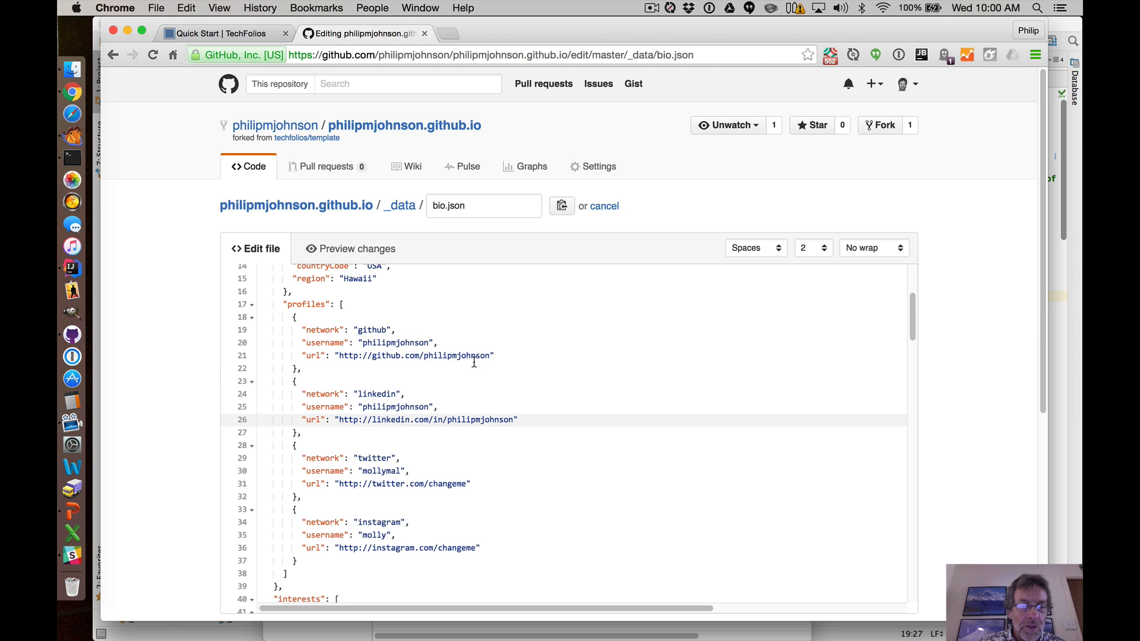
scroll(491, 361, "down", 2)
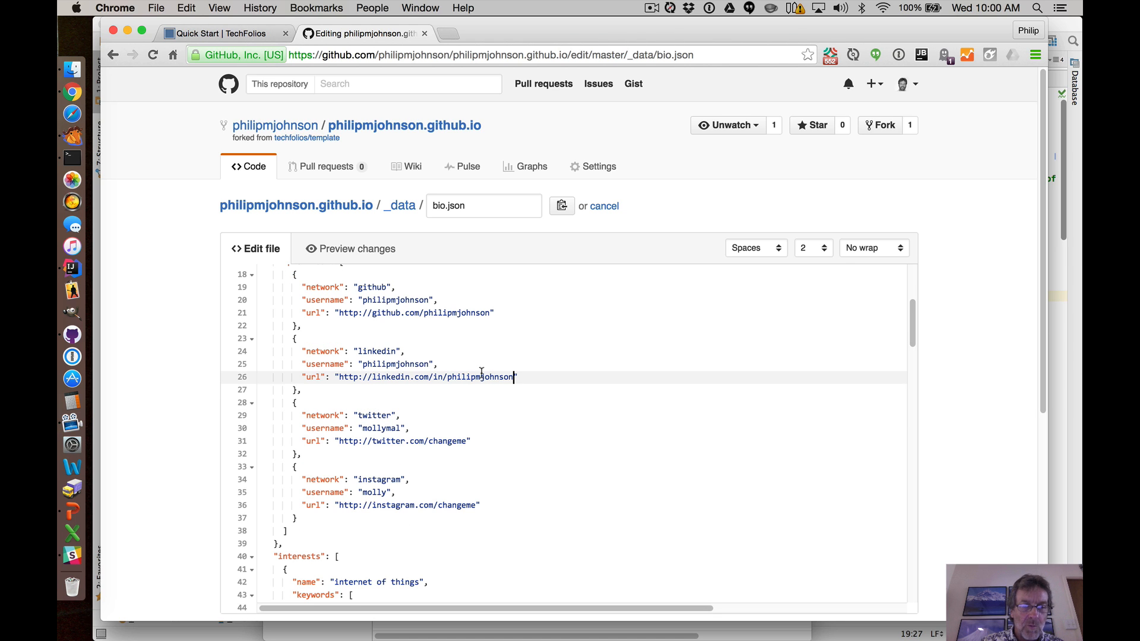
left_click(293, 404)
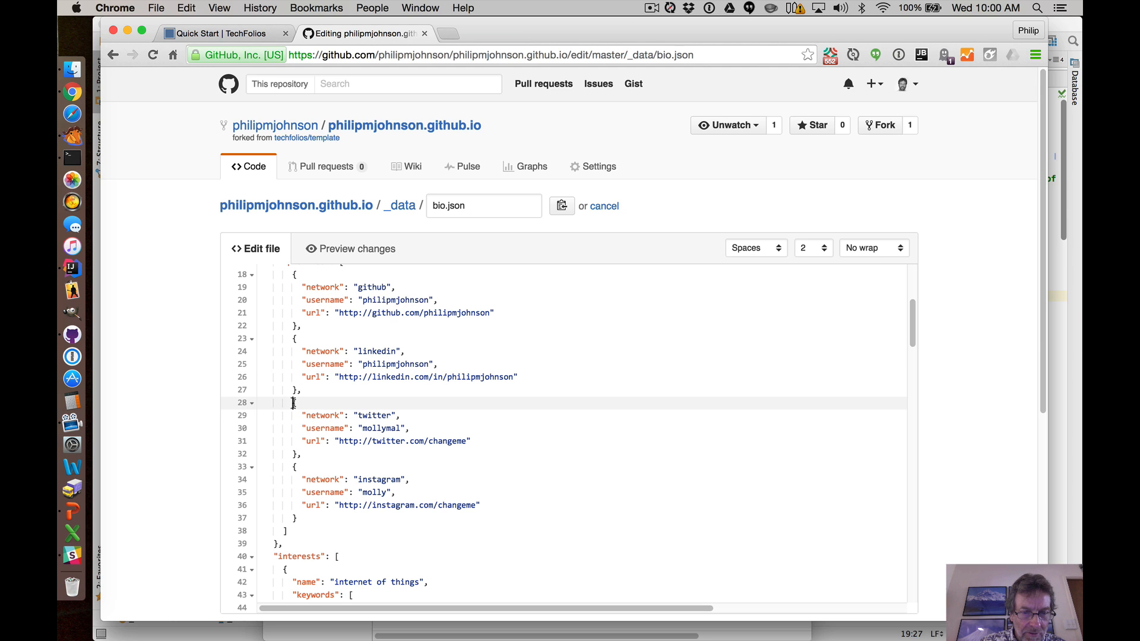
left_click_drag(294, 404, 304, 512)
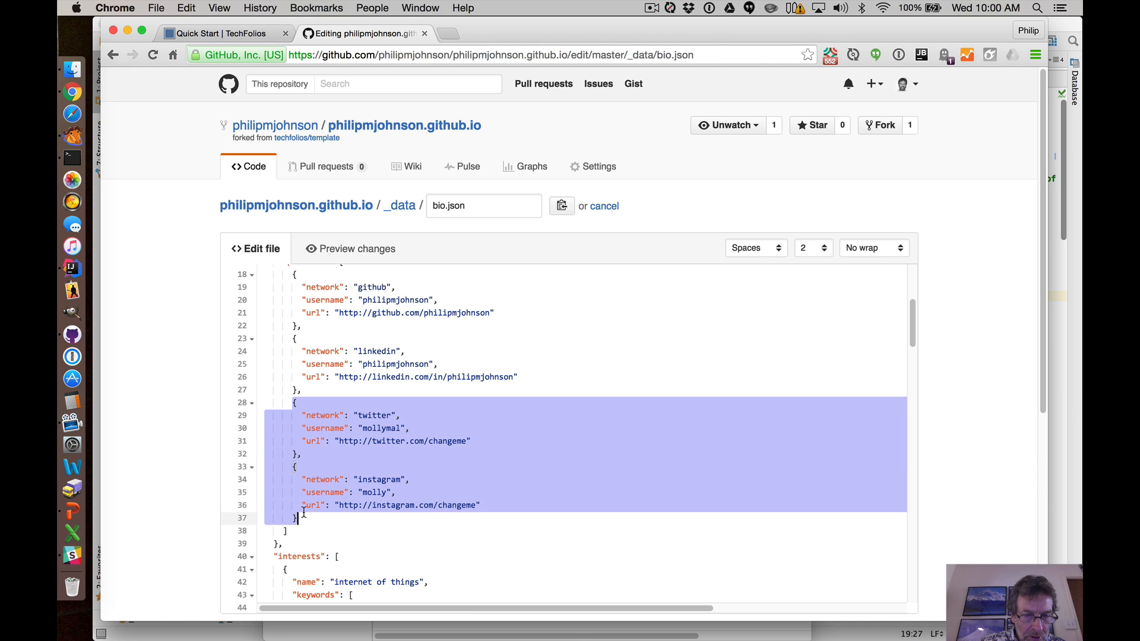
left_click(326, 415)
left_click_drag(292, 404, 304, 452)
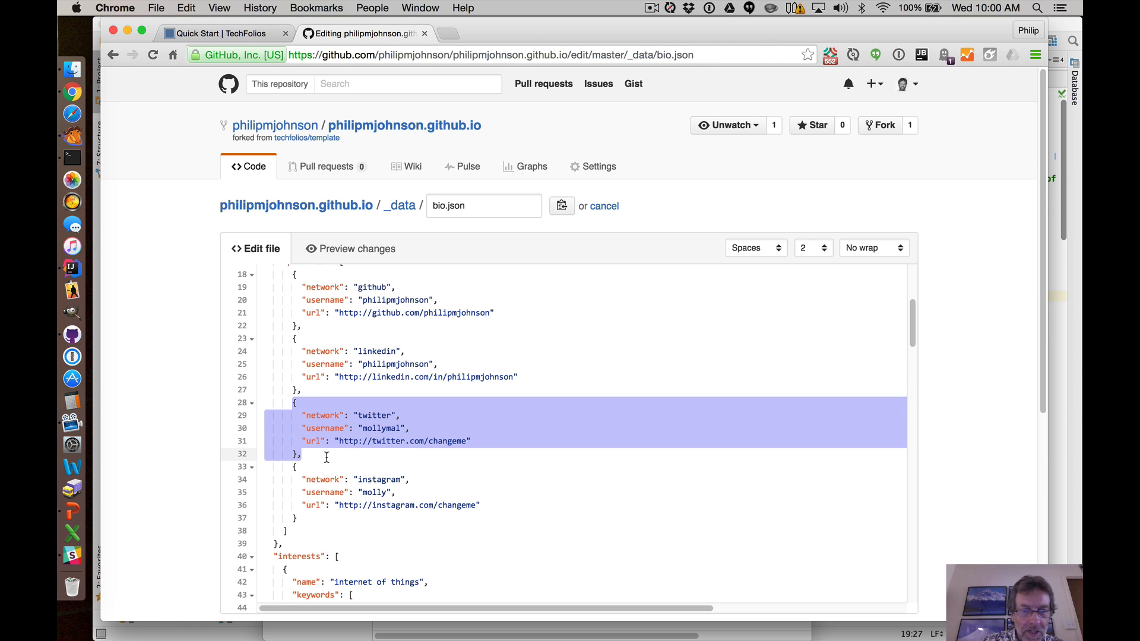
key("BackSpace")
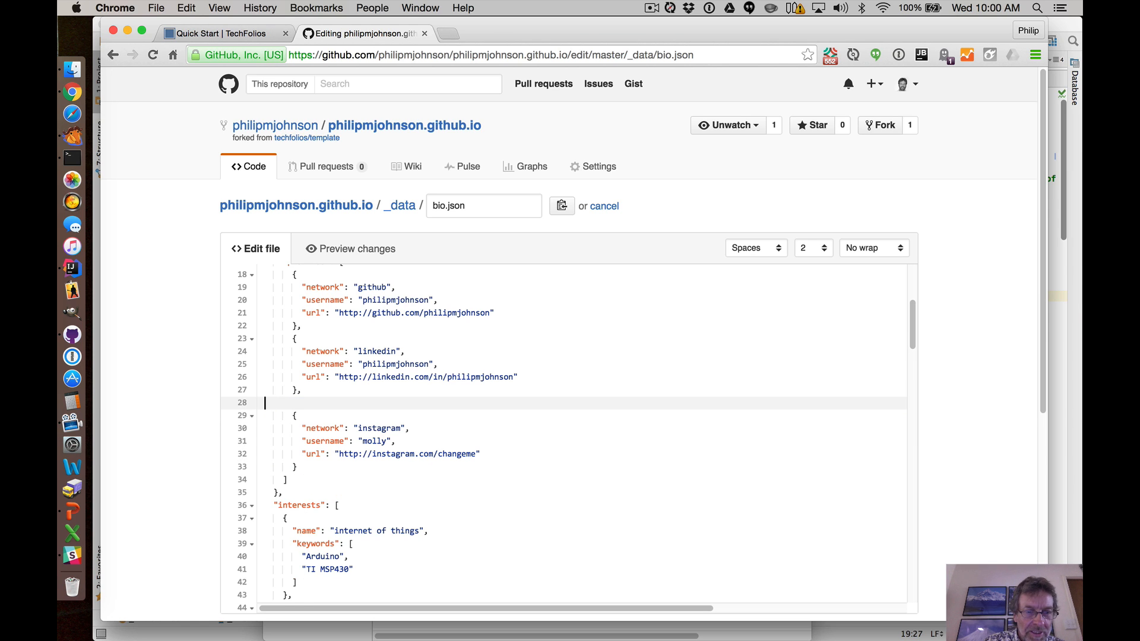
key("BackSpace")
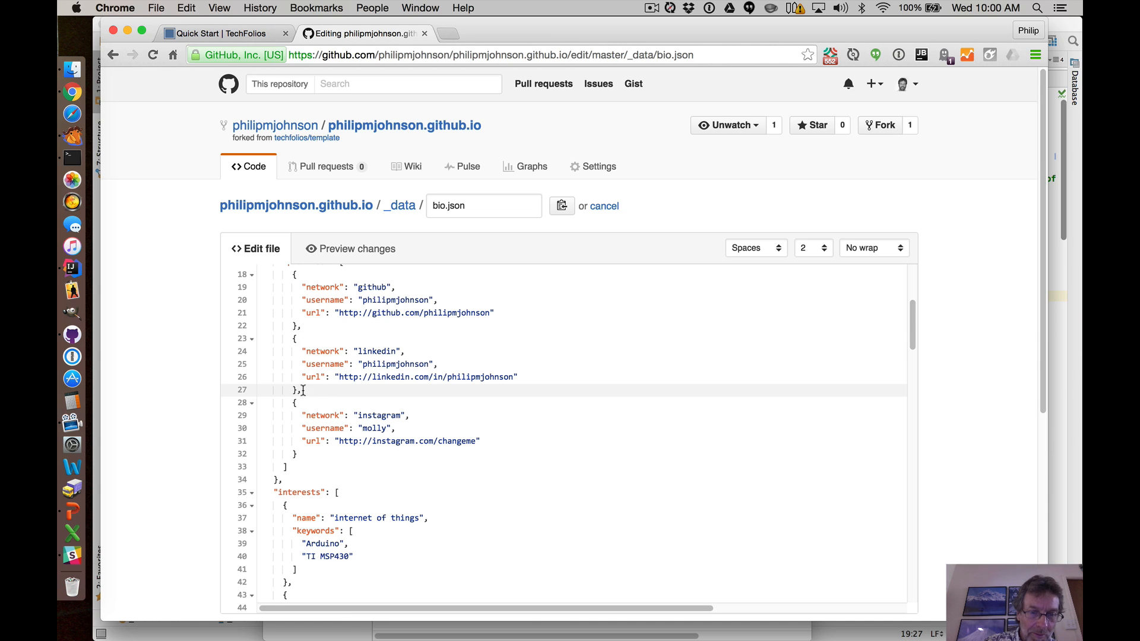
Delete the Instagram entry from the profiles list, leaving GitHub and LinkedIn.
left_click(300, 454)
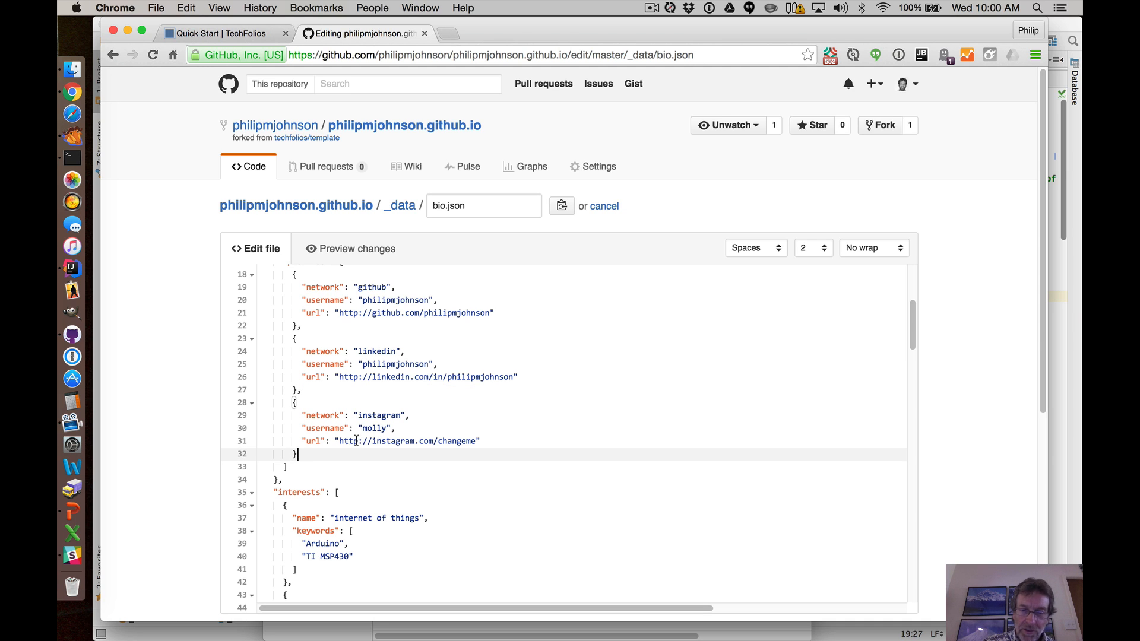
left_click(367, 428)
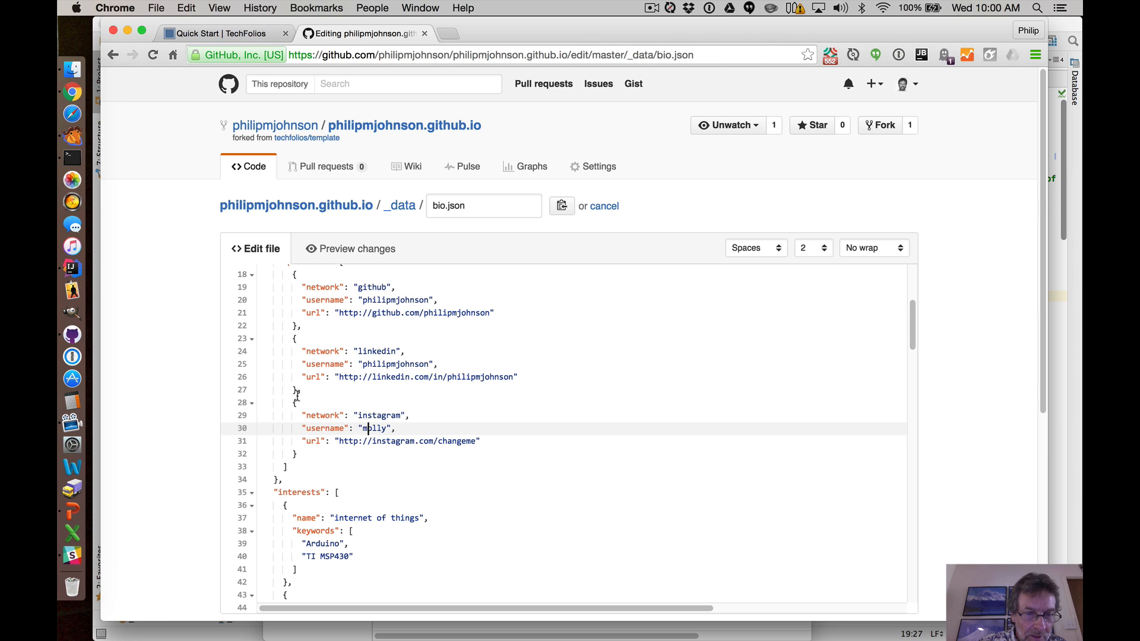
left_click_drag(301, 390, 306, 450)
key("BackSpace")
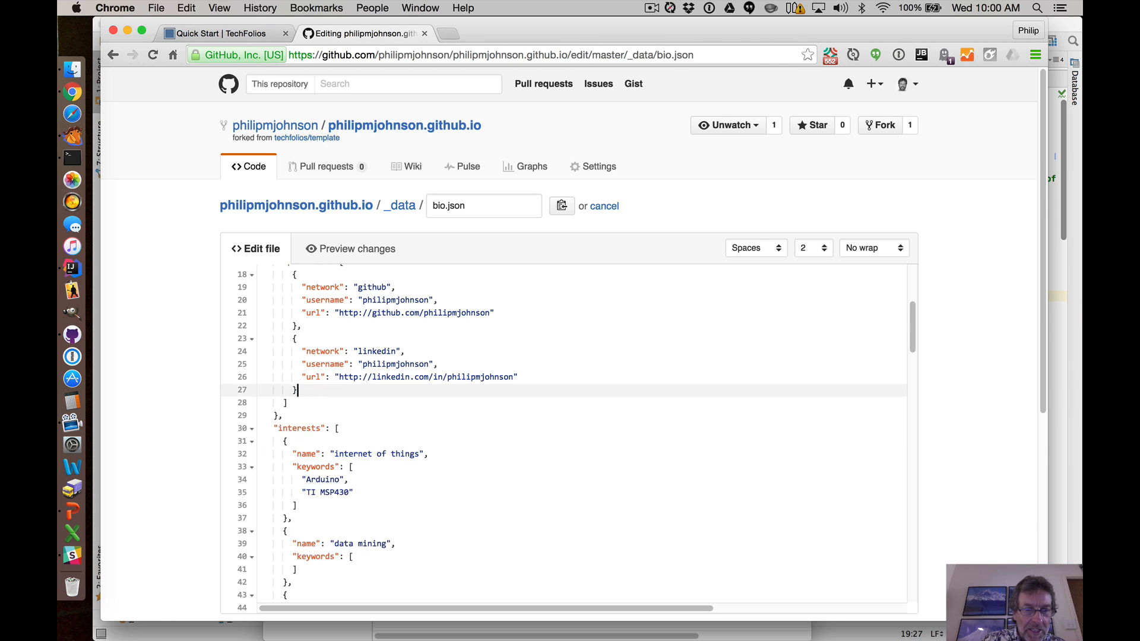
Rename the first interest from the template to "software engineering".
scroll(372, 416, "up", 5)
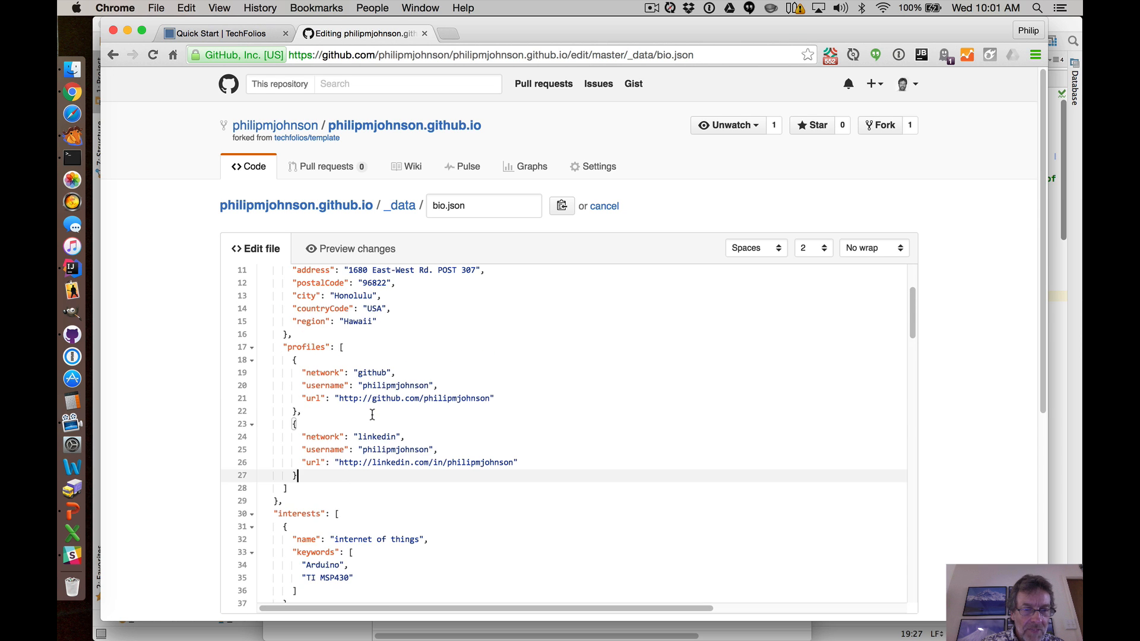
scroll(402, 411, "up", 1)
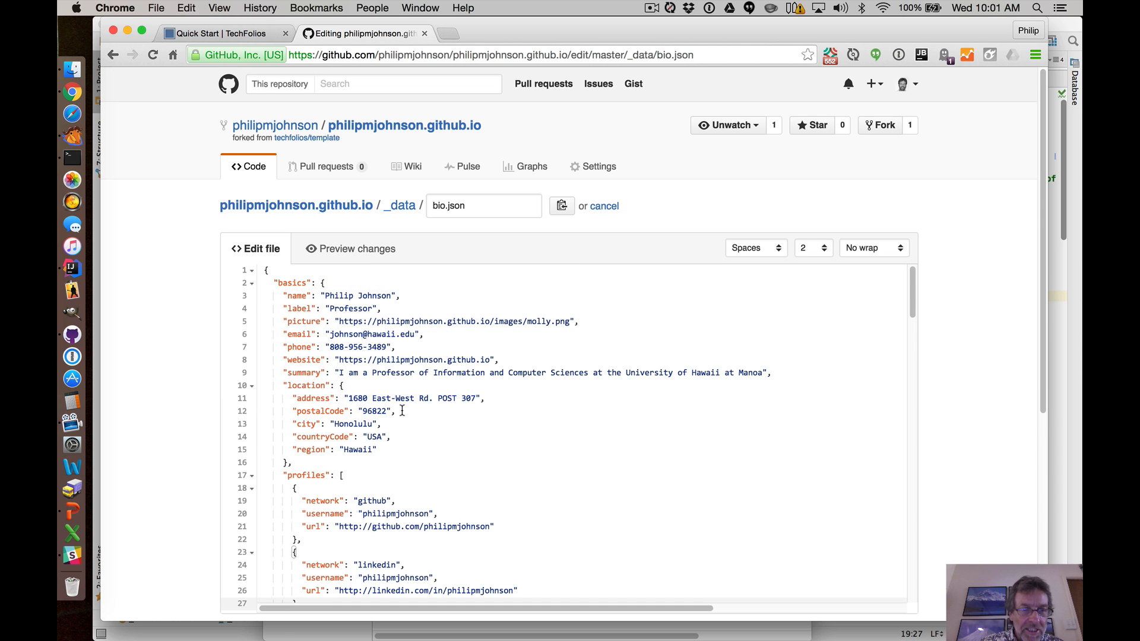
scroll(402, 411, "down", 4)
scroll(396, 414, "down", 1)
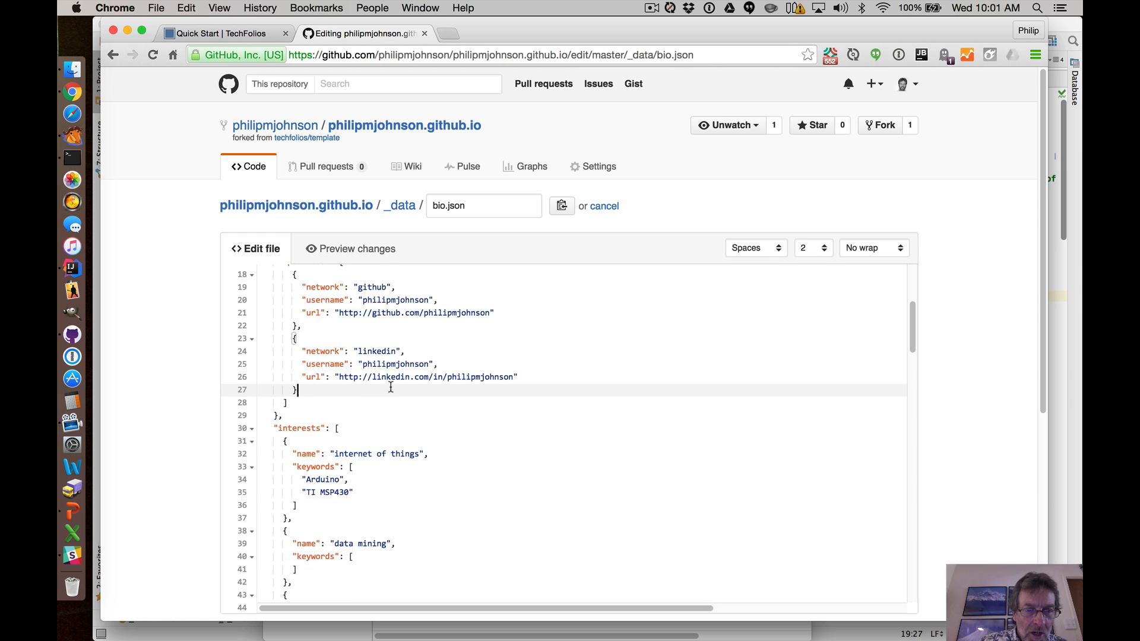
scroll(391, 390, "up", 2)
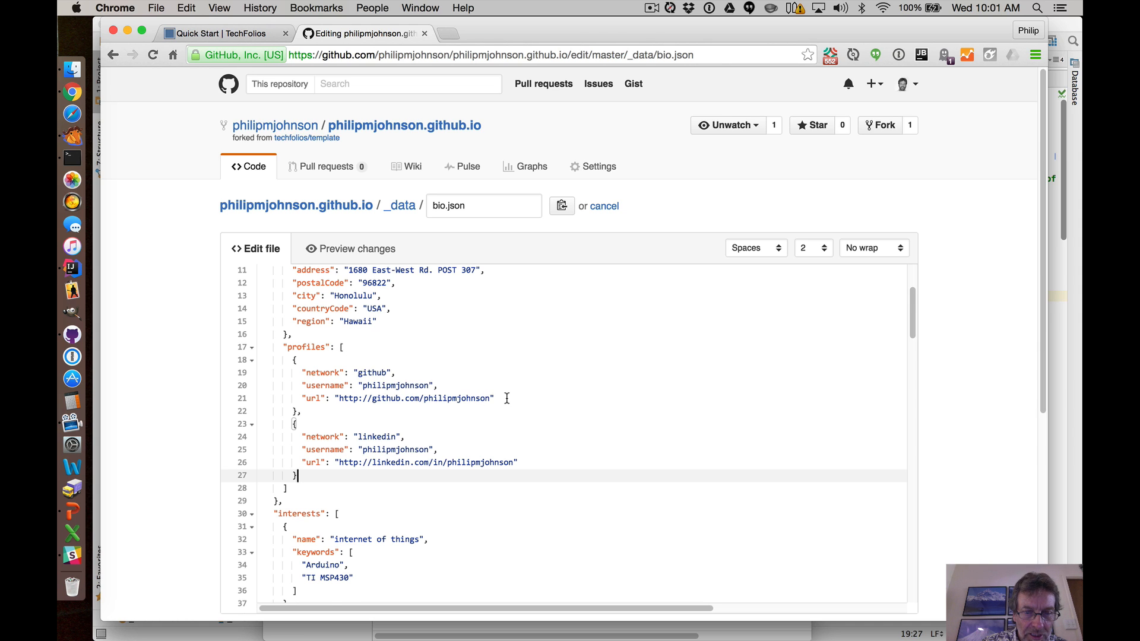
scroll(507, 398, "down", 1)
scroll(507, 399, "down", 2)
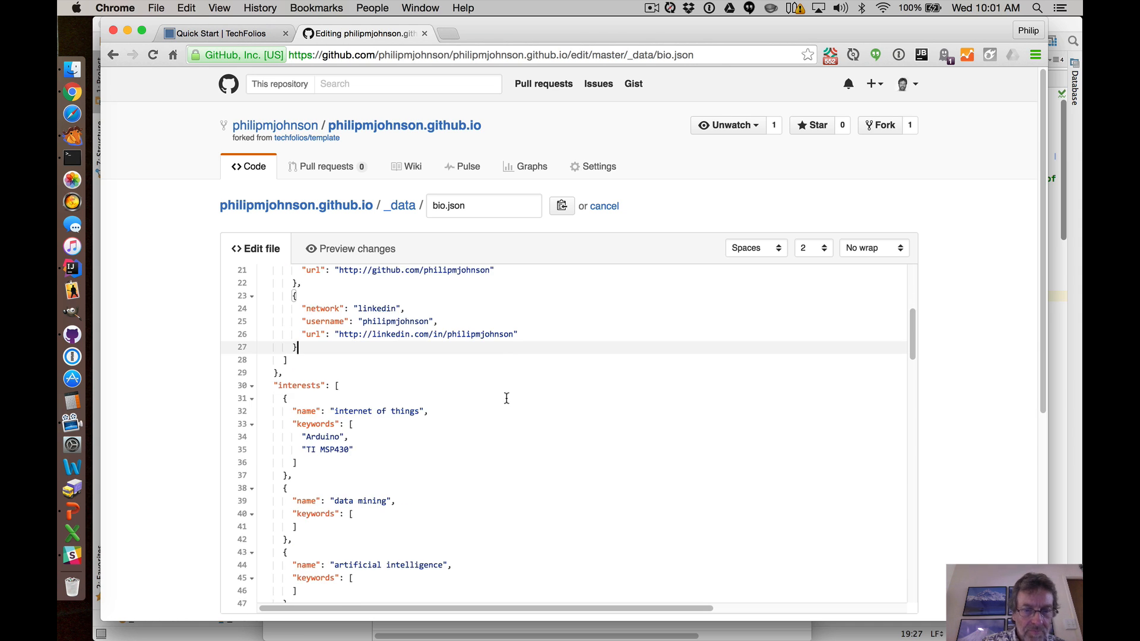
left_click_drag(335, 411, 416, 411)
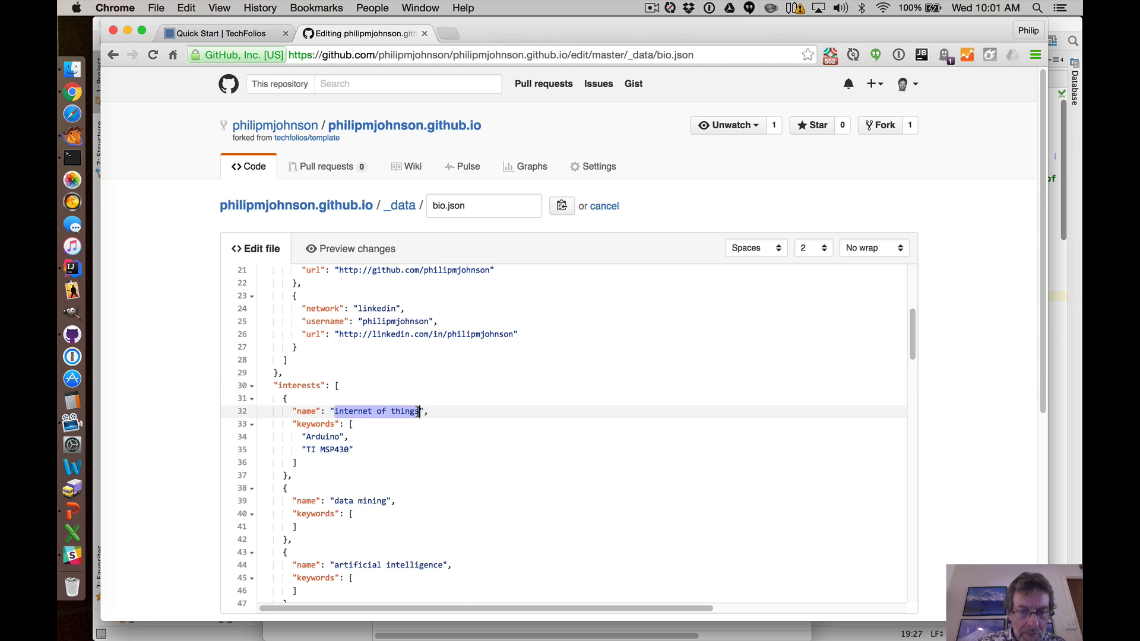
type("softwar")
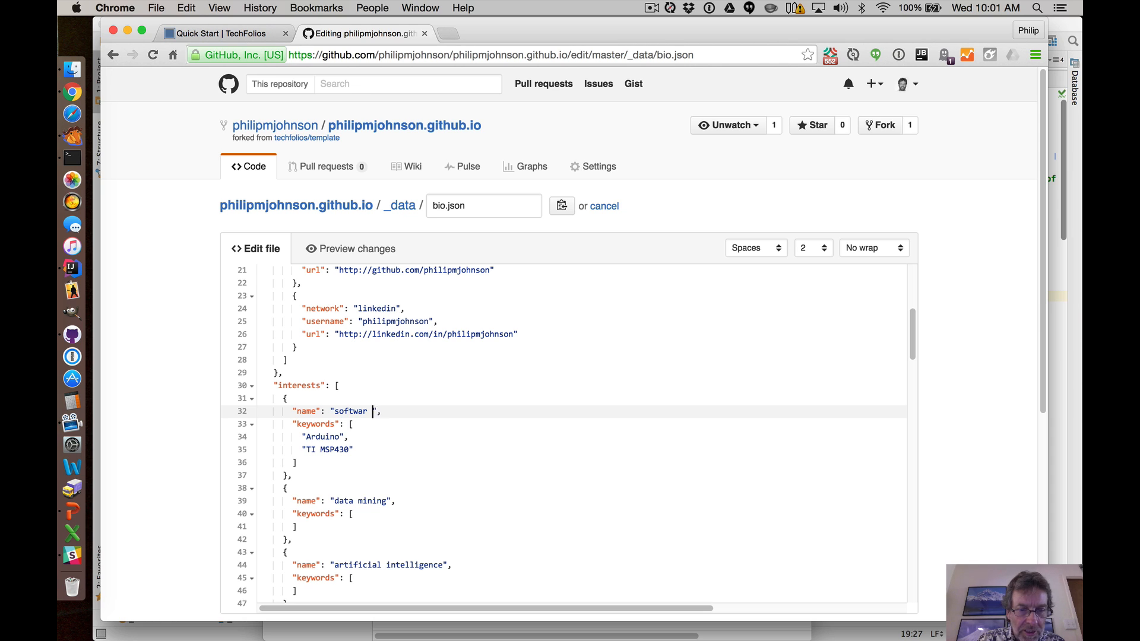
type("engineering")
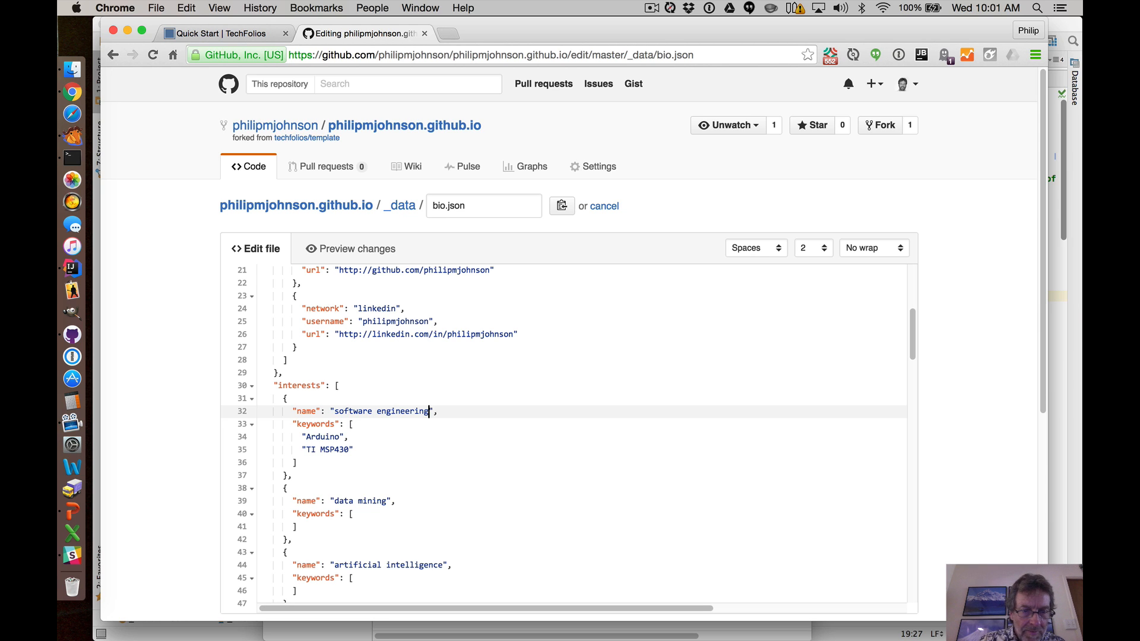
Remove the Arduino and TI MSP430 keywords from the software engineering interest.
left_click_drag(304, 438, 355, 451)
key("BackSpace")
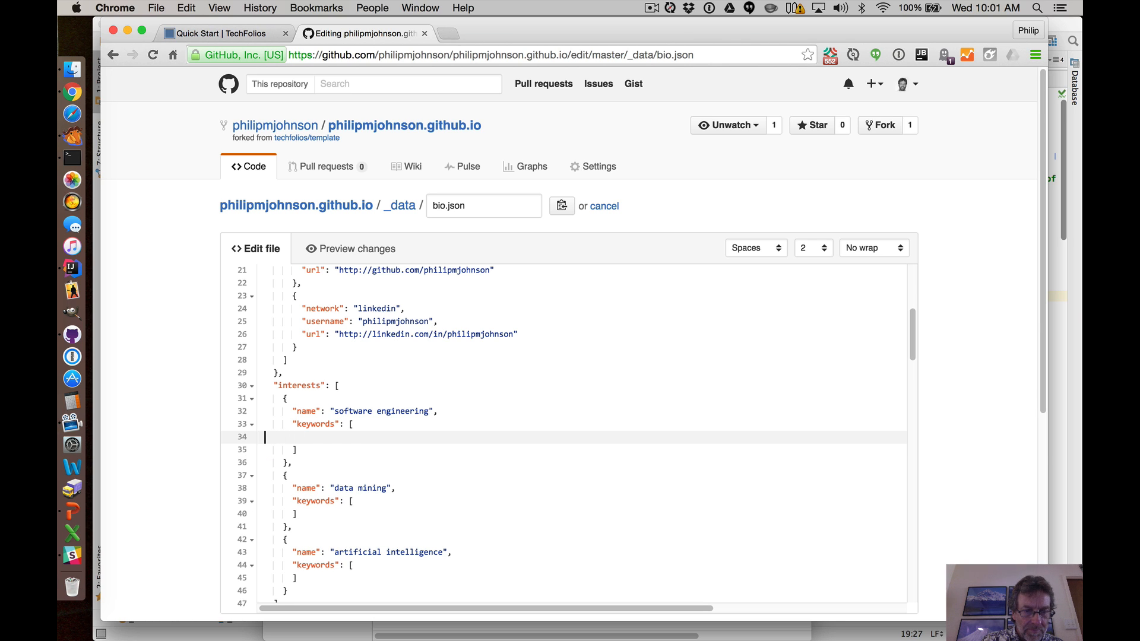
key("BackSpace")
scroll(389, 438, "down", 3)
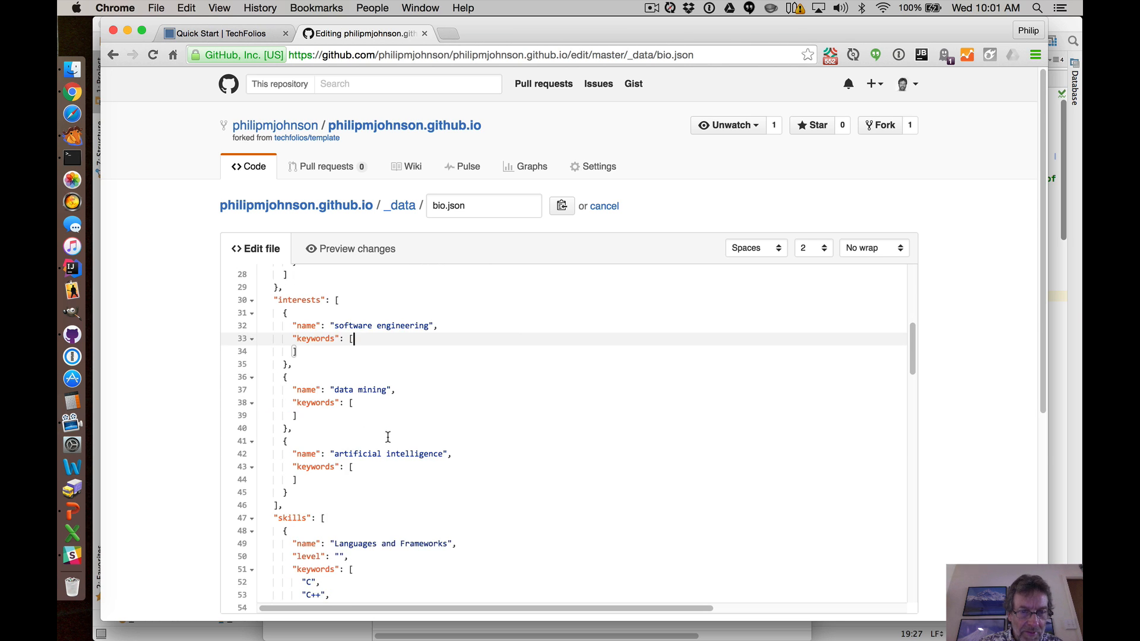
Rename the second interest to "gamification".
left_click_drag(336, 390, 387, 389)
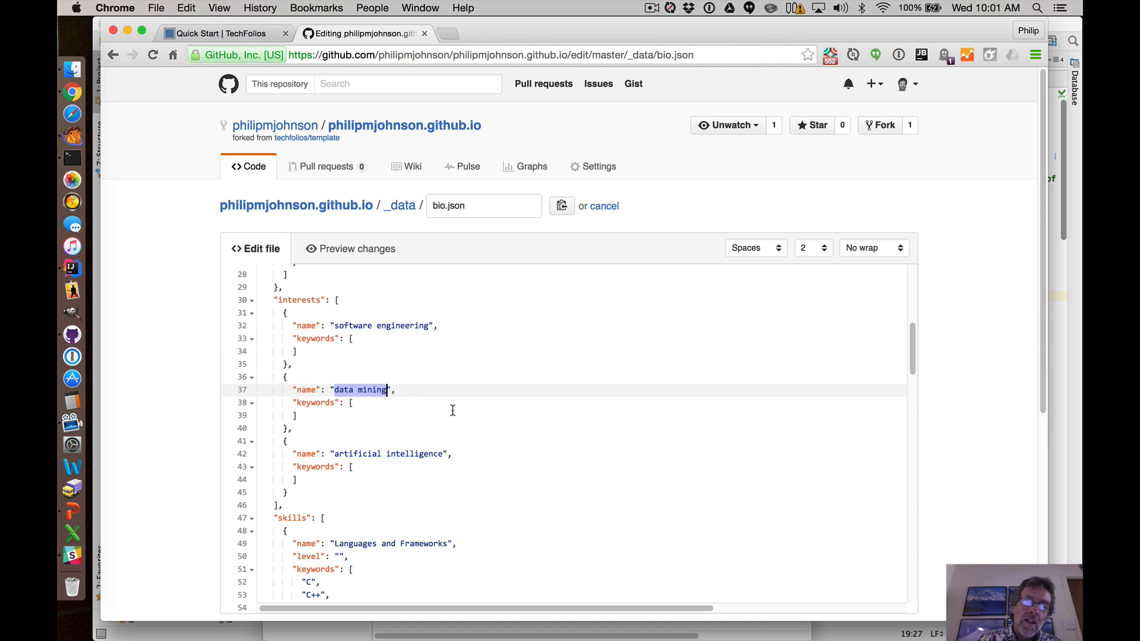
type("g")
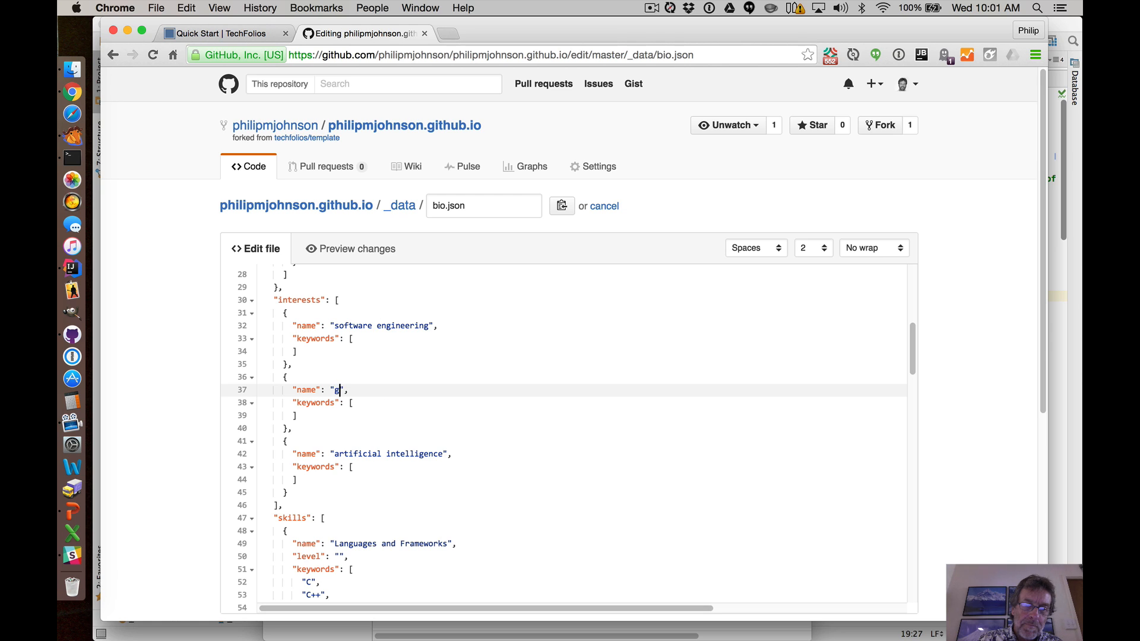
type("amification")
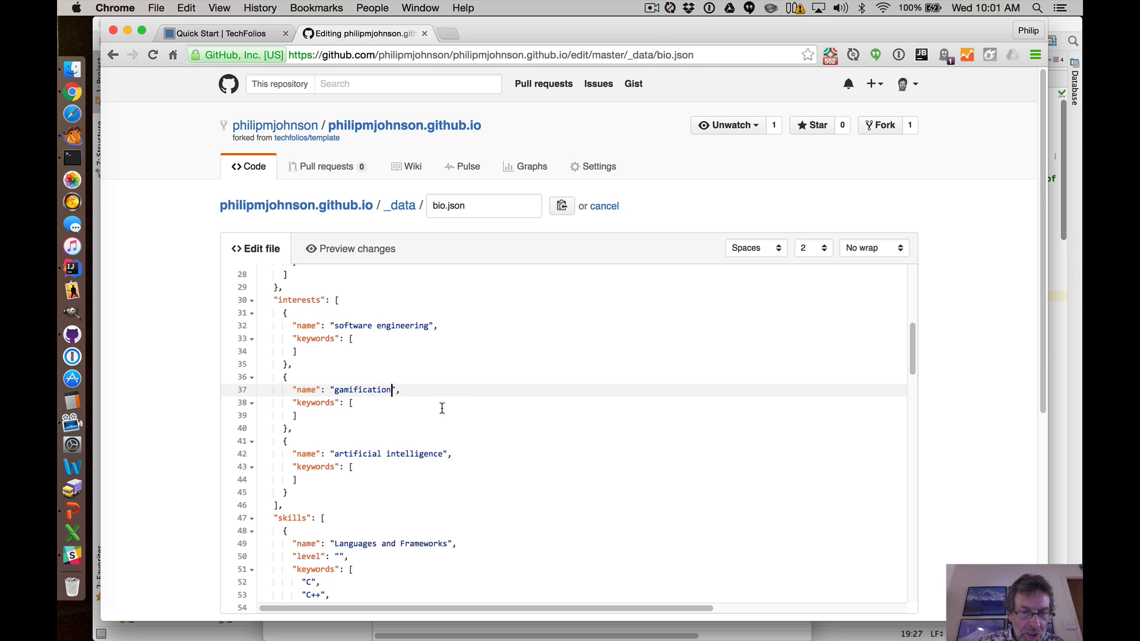
Rename the third interest to "power quality".
scroll(431, 411, "down", 2)
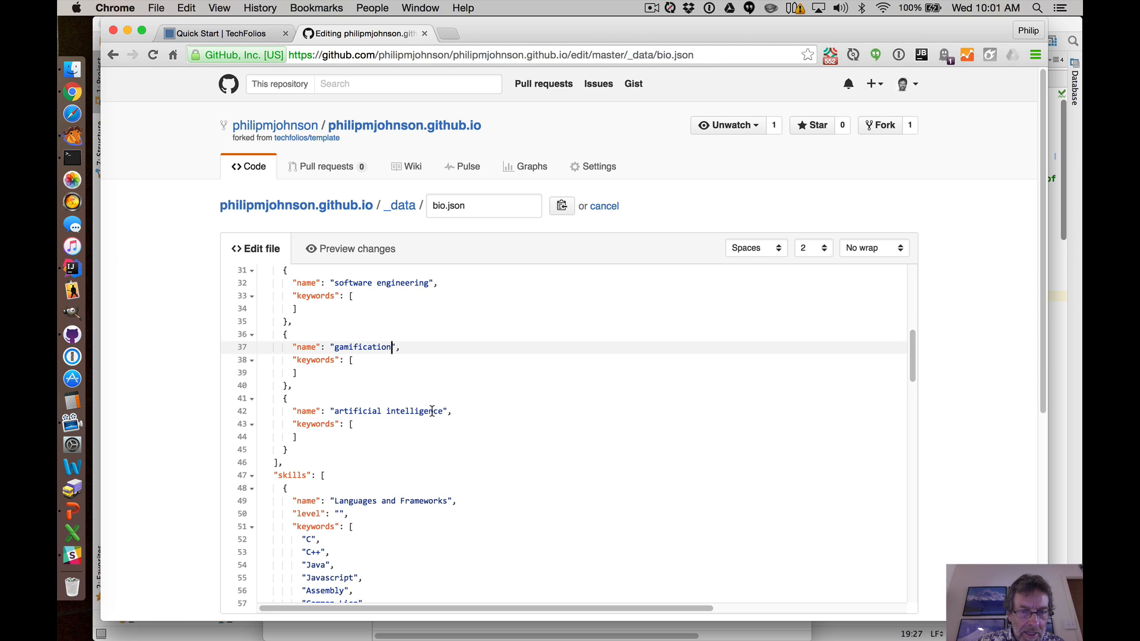
left_click(334, 411)
left_click_drag(335, 411, 443, 411)
type("power quality")
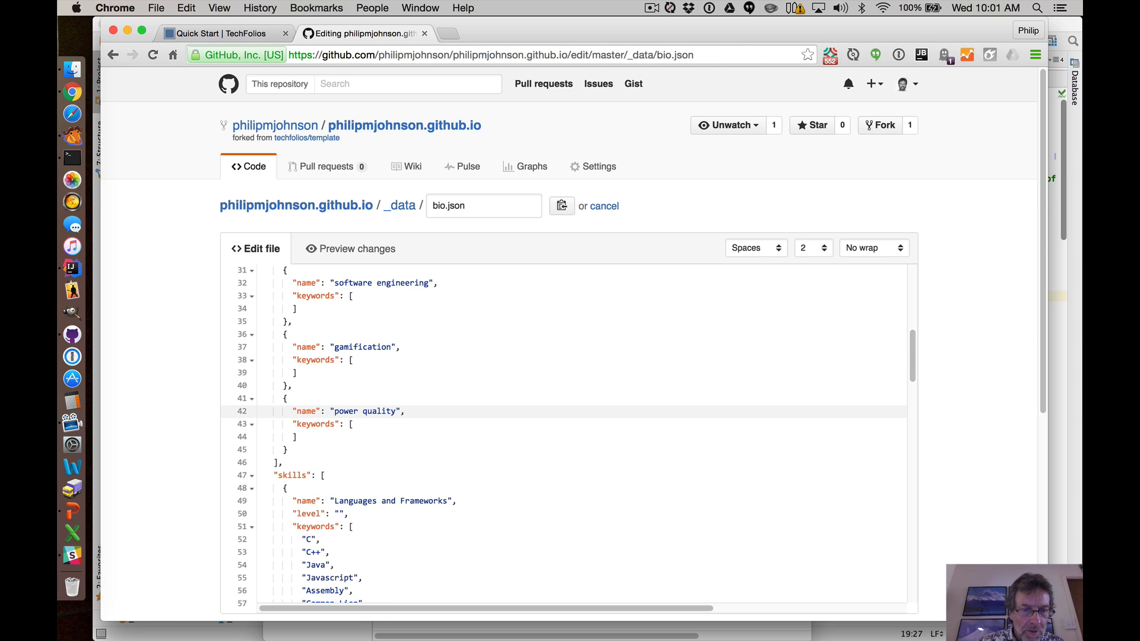
Duplicate the gamification interest block and rename the copy to "sustainability".
left_click_drag(283, 335, 298, 381)
key("super+c")
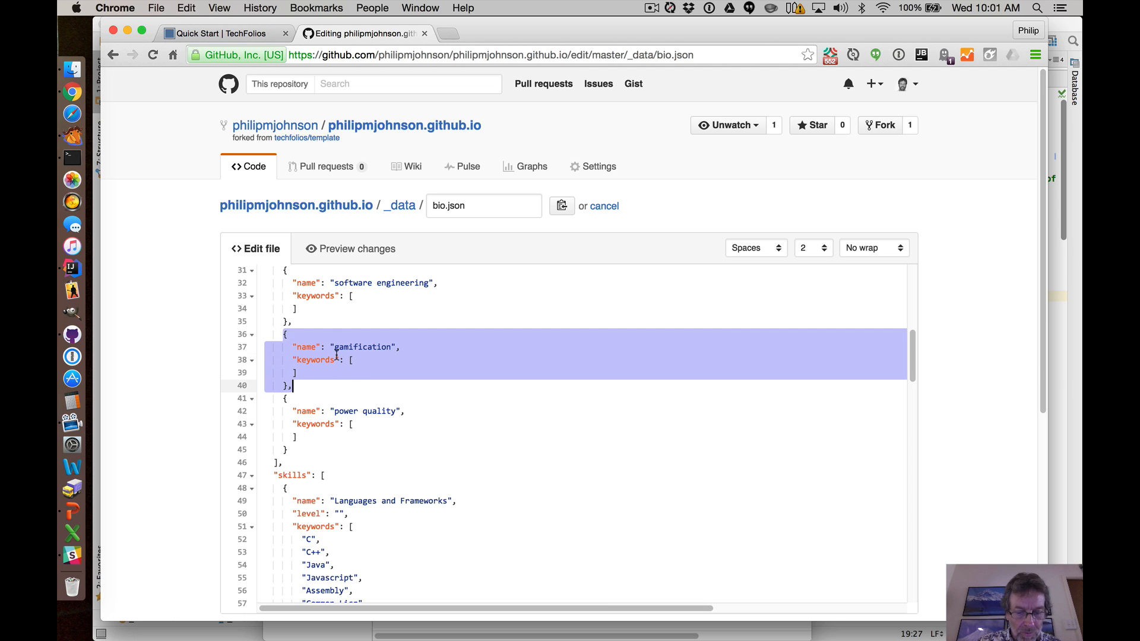
left_click(302, 387)
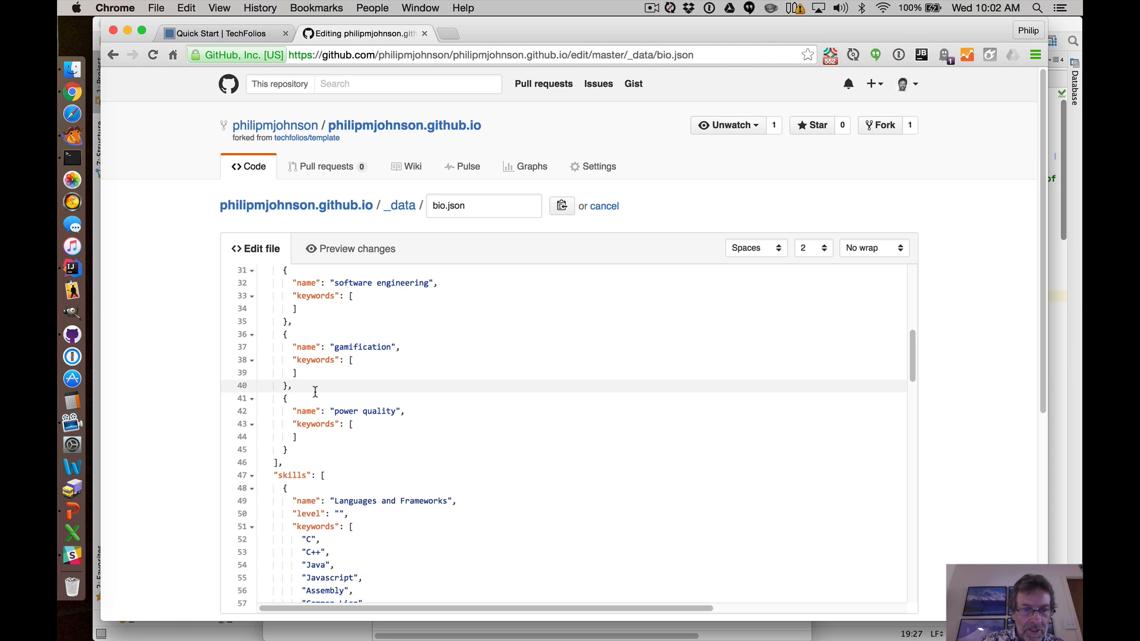
key("Return")
key("super+v")
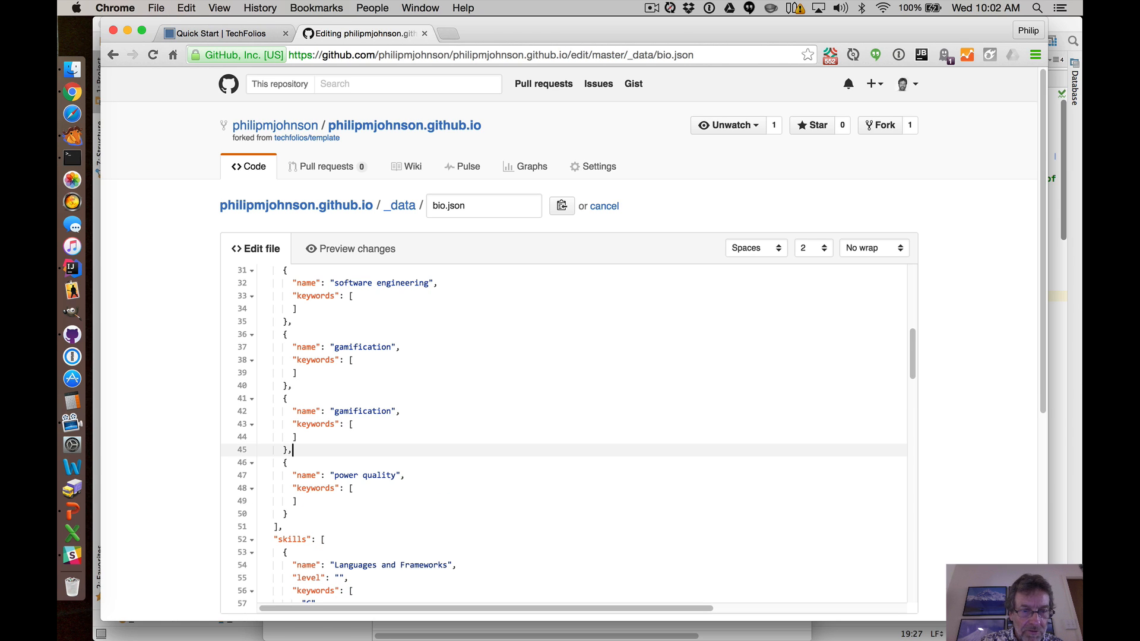
double_click(358, 411)
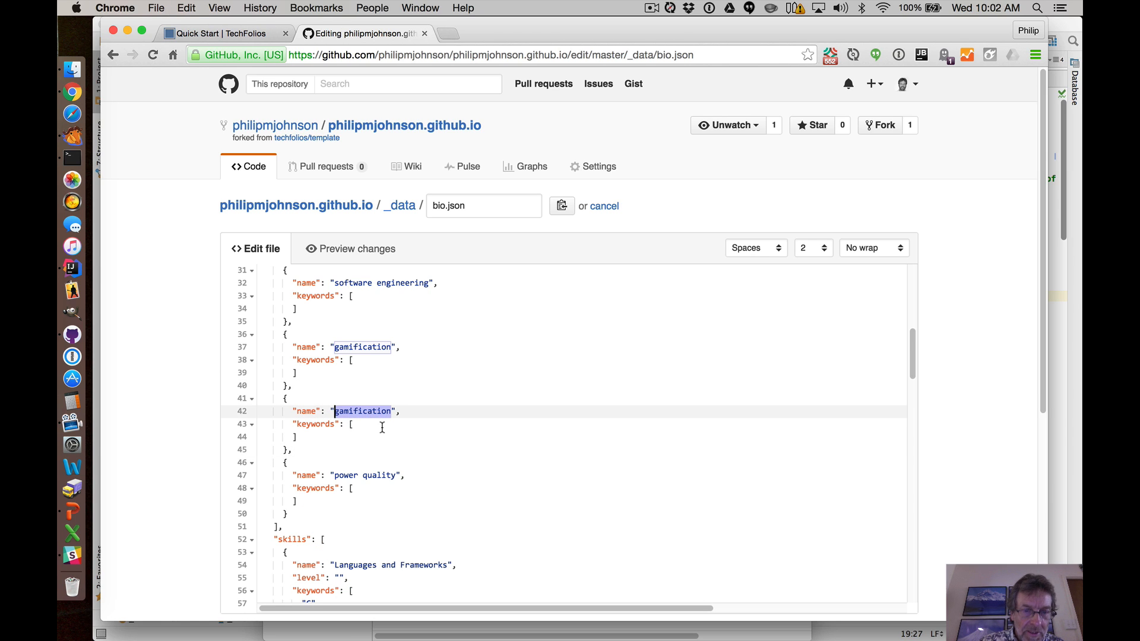
type("sustainability")
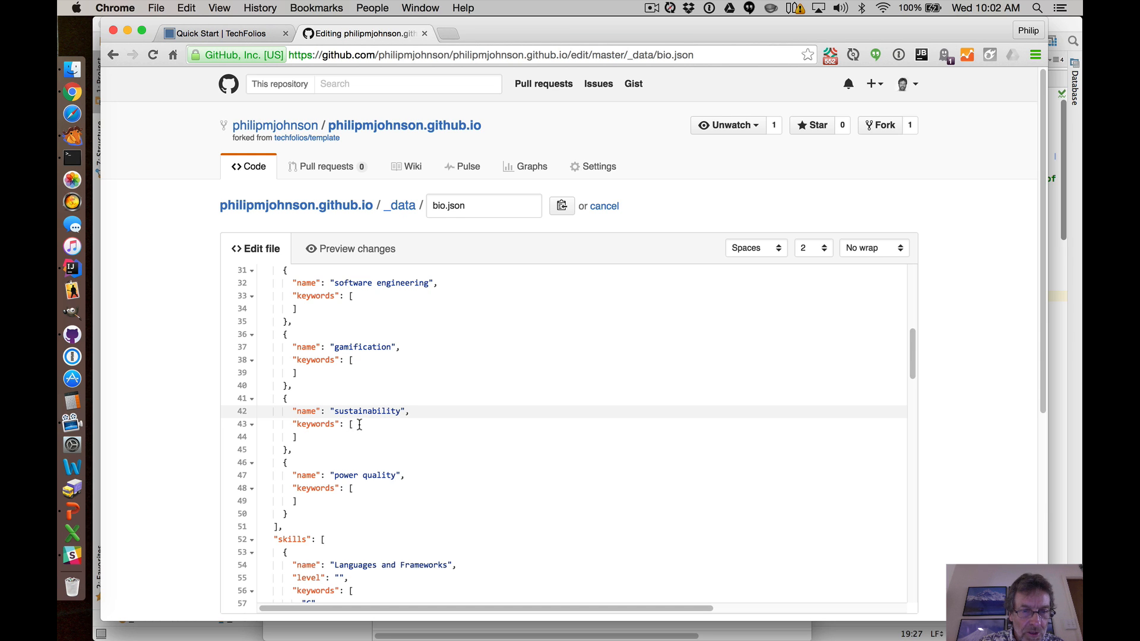
Commit the bio.json changes directly to the master branch.
scroll(385, 388, "up", 2)
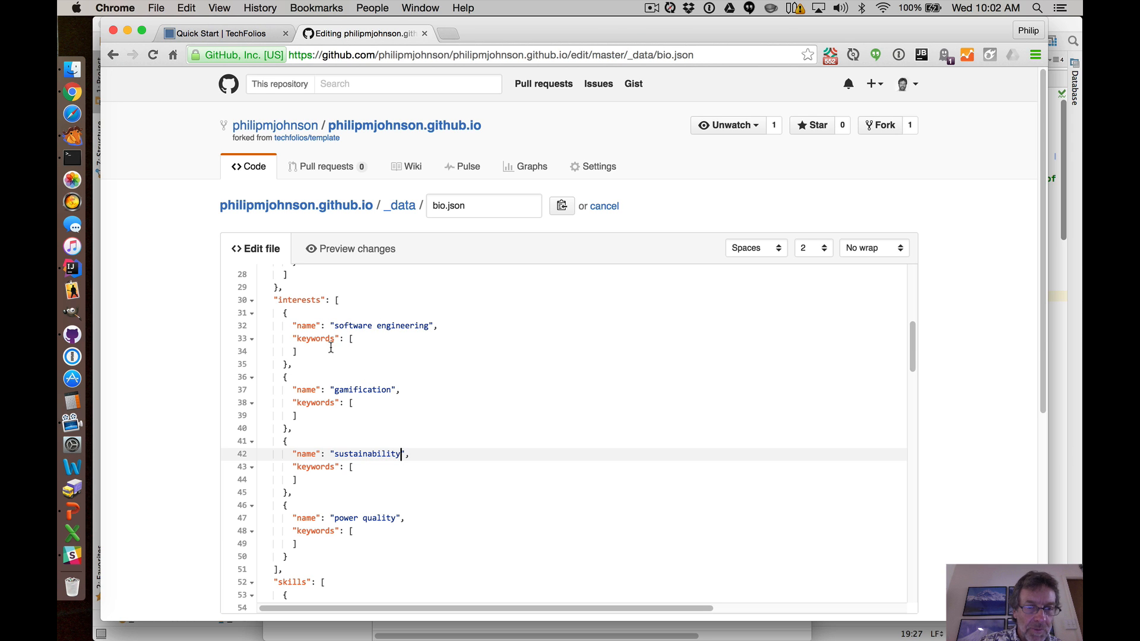
scroll(387, 367, "down", 2)
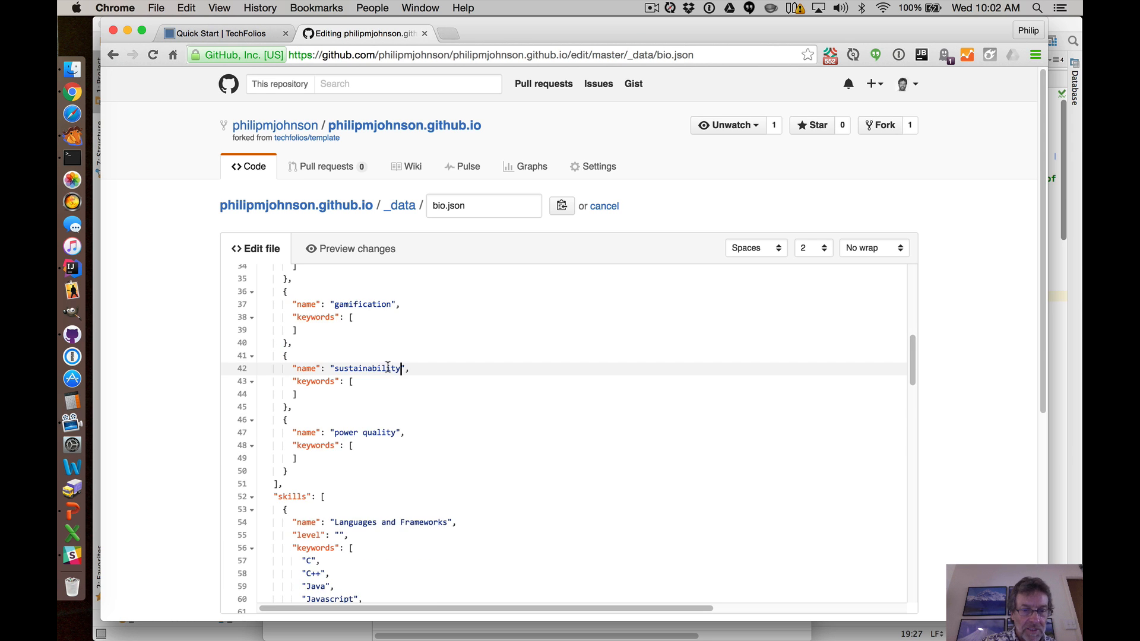
scroll(387, 367, "up", 8)
scroll(388, 367, "up", 3)
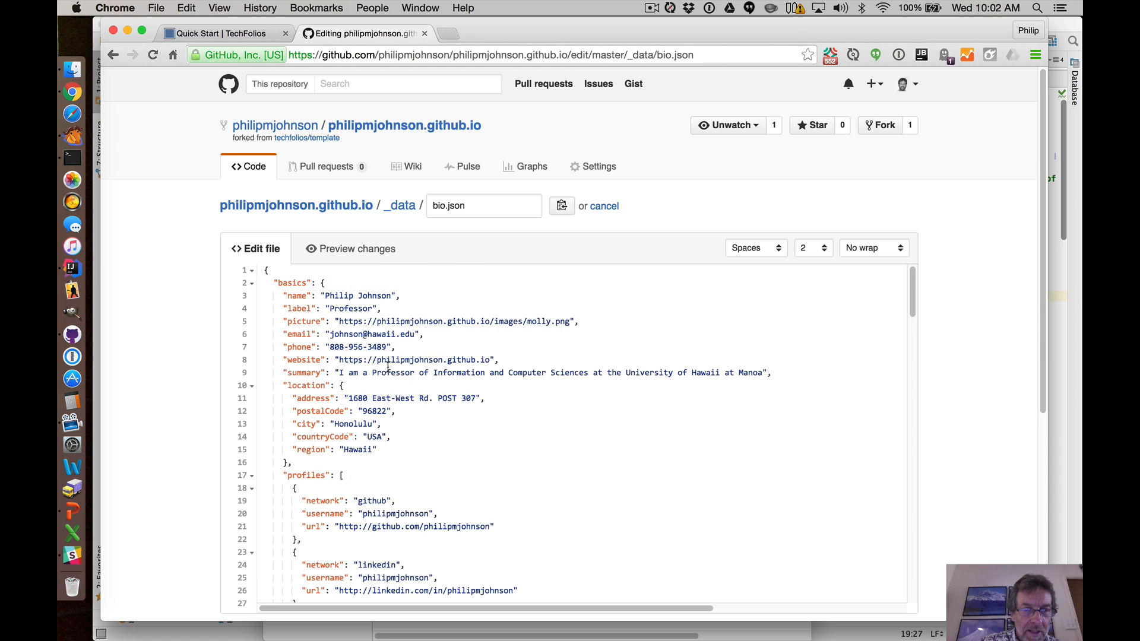
scroll(432, 315, "down", 8)
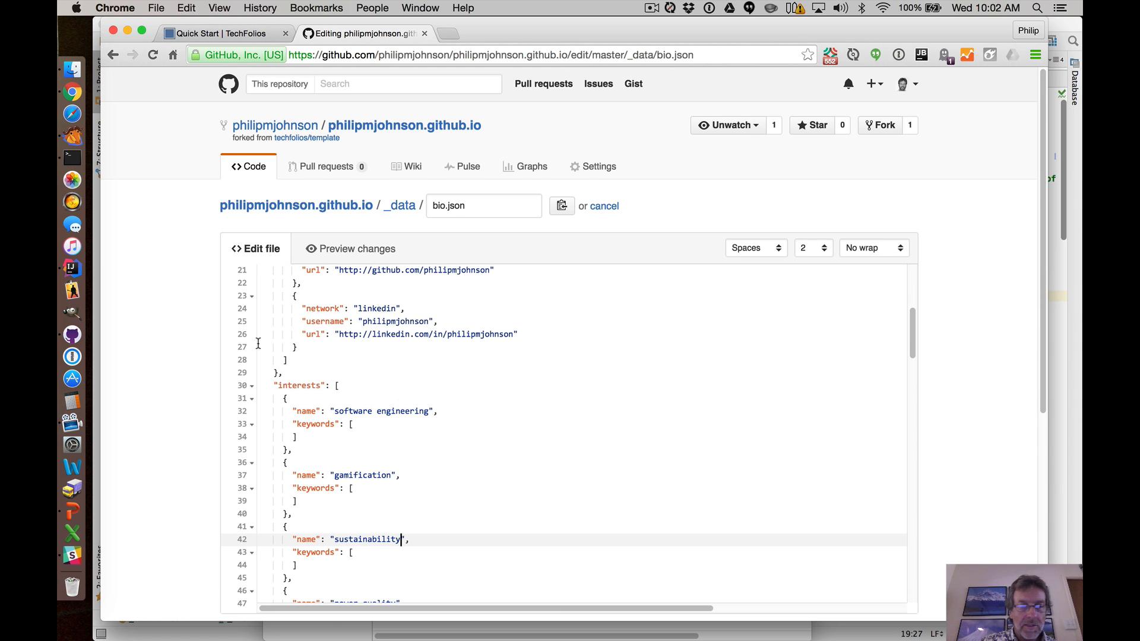
scroll(129, 337, "down", 3)
scroll(129, 336, "down", 2)
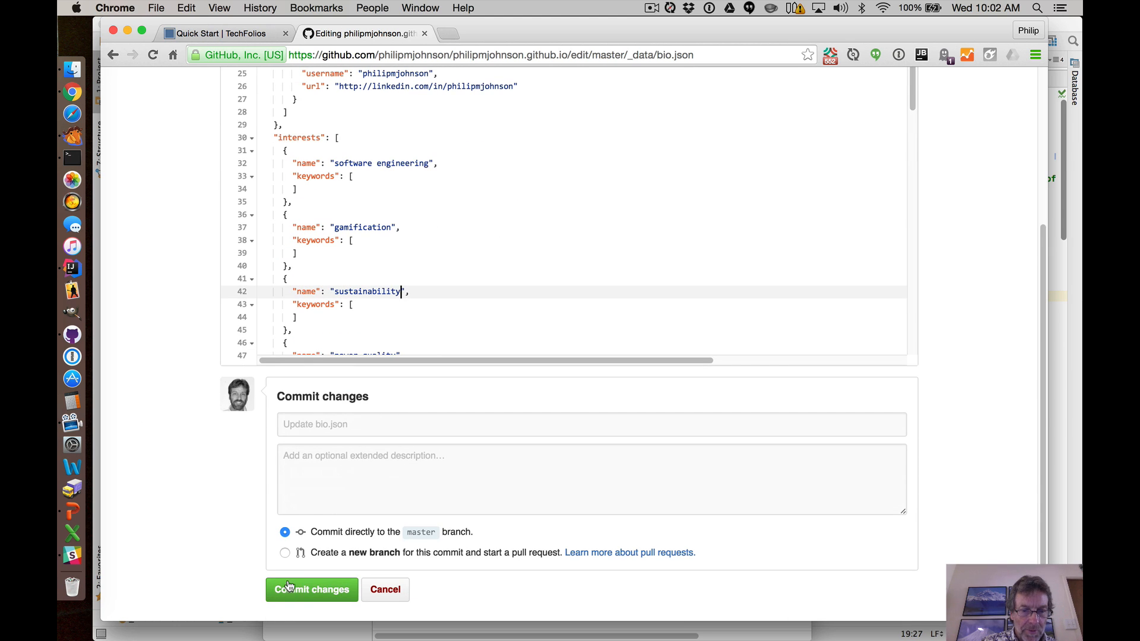
left_click(310, 591)
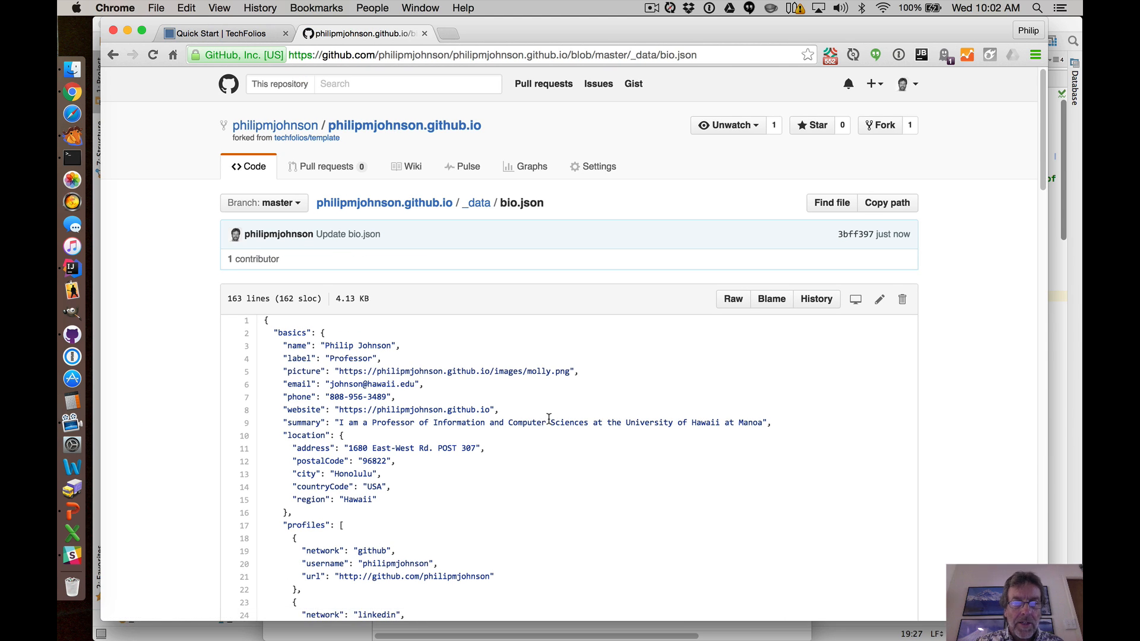
Open the published portfolio home page from the repository and reload it to check the interests.
left_click(208, 35)
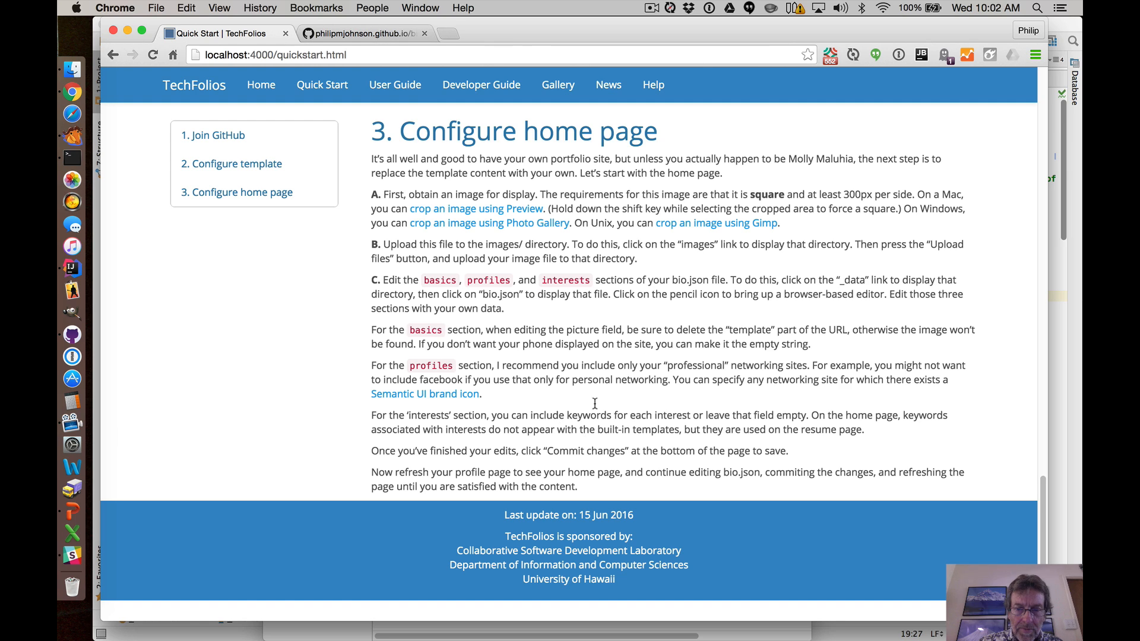
left_click(343, 34)
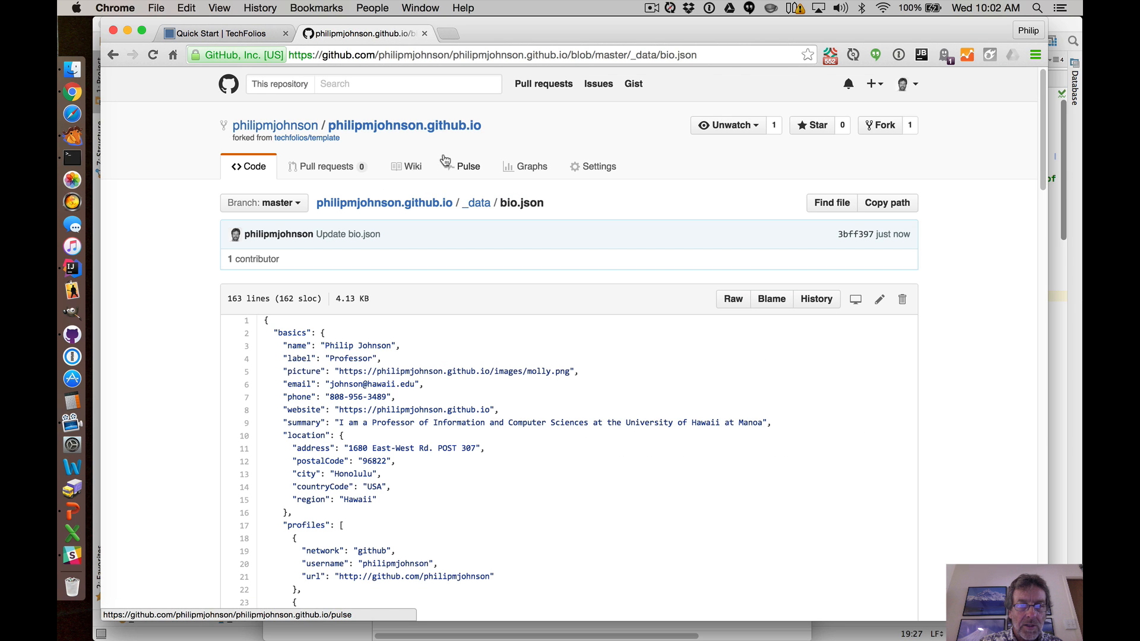
left_click(406, 128)
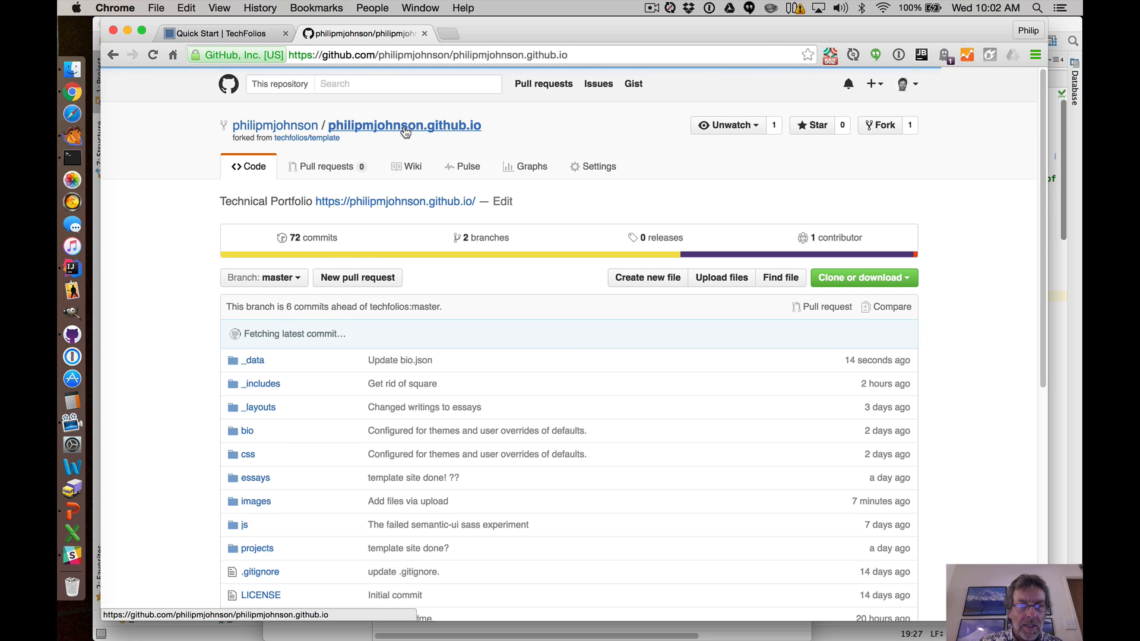
left_click(398, 203)
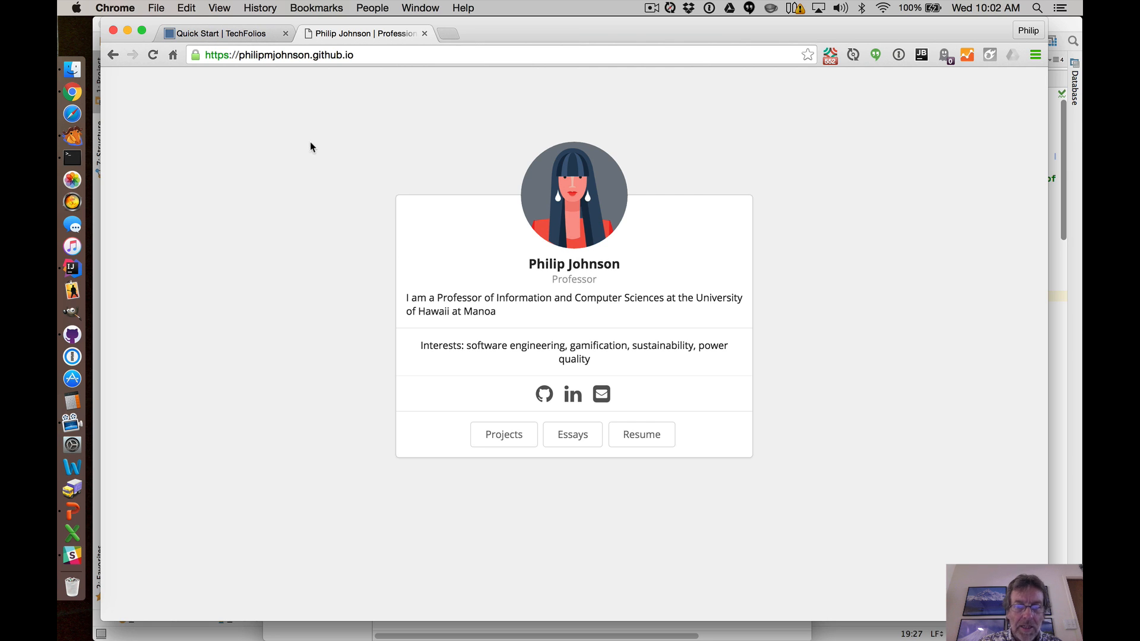
left_click(153, 55)
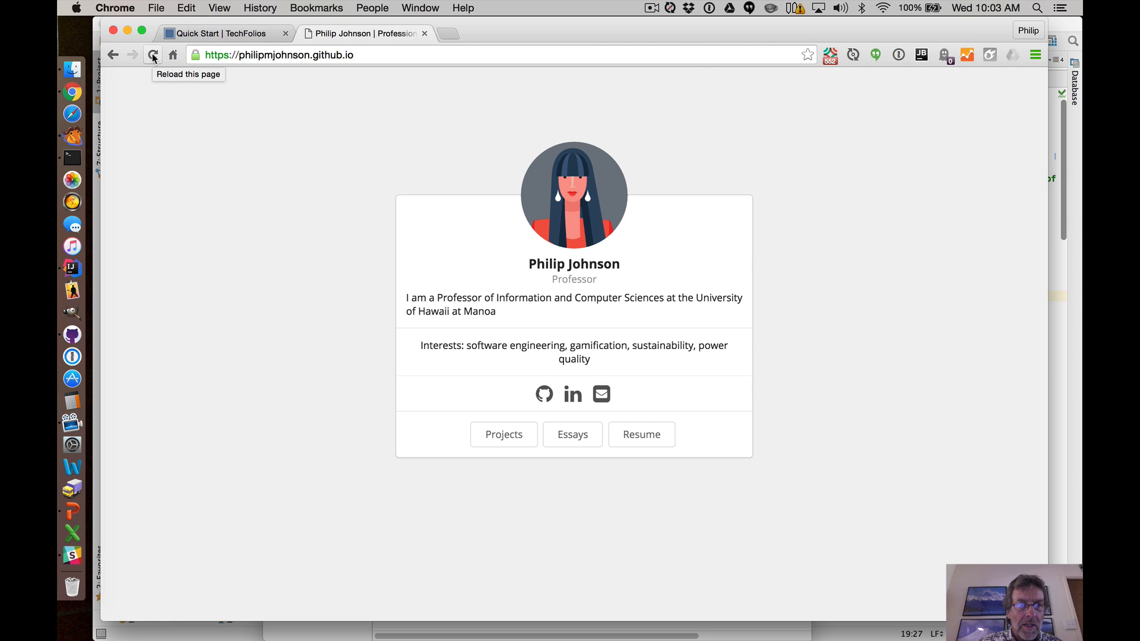
left_click(153, 55)
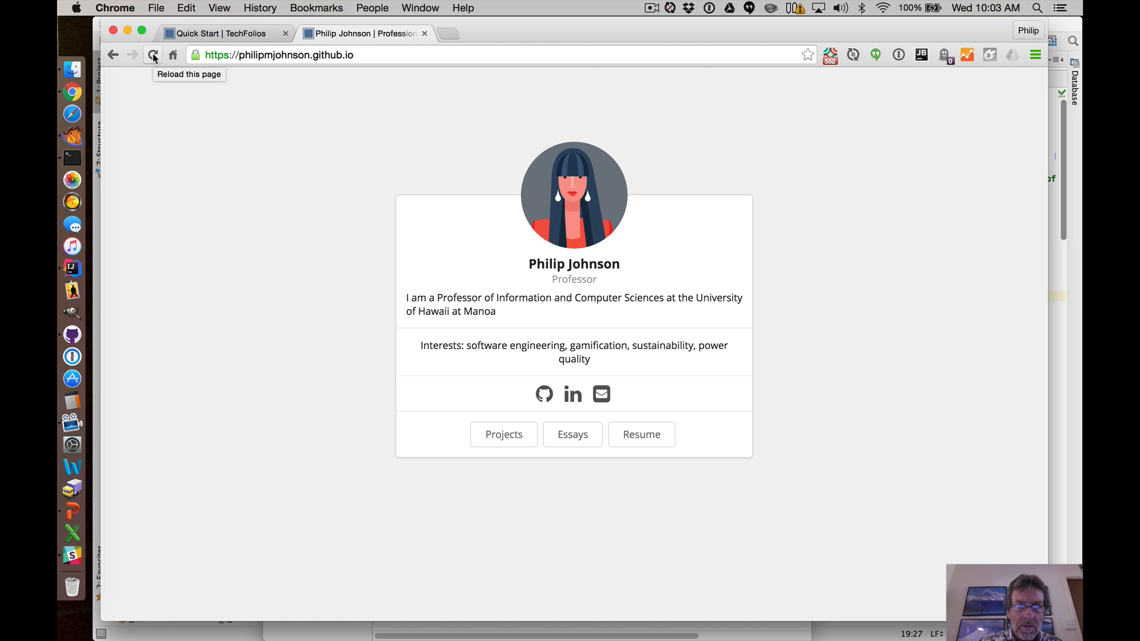
Return to bio.json, then inspect the repository's images folder to check the uploaded photo's file name.
right_click(114, 56)
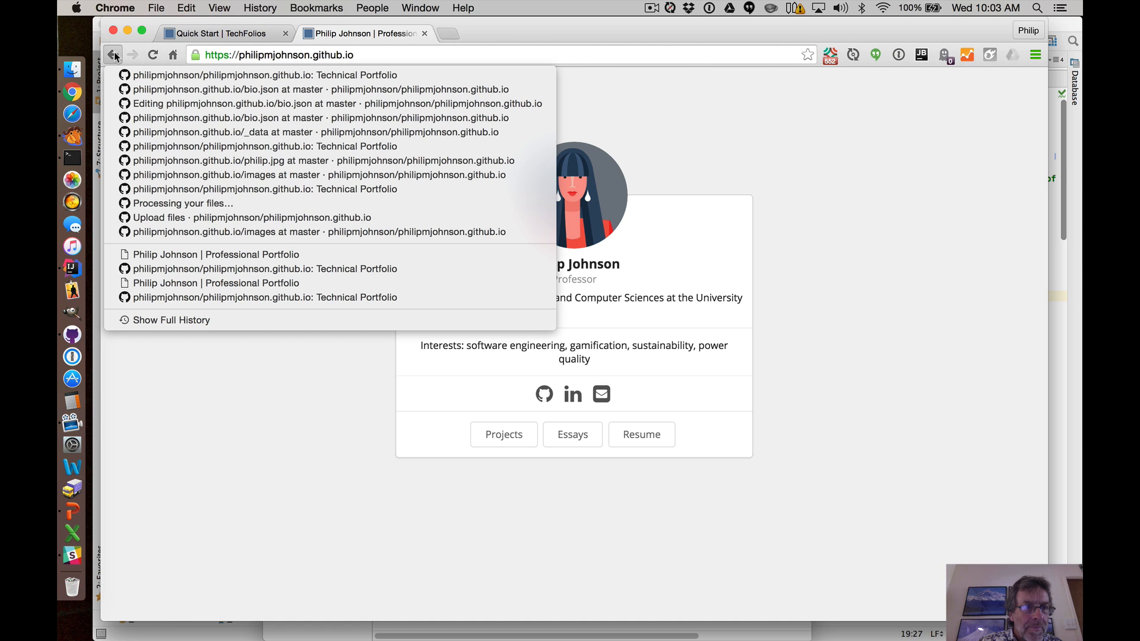
left_click(143, 89)
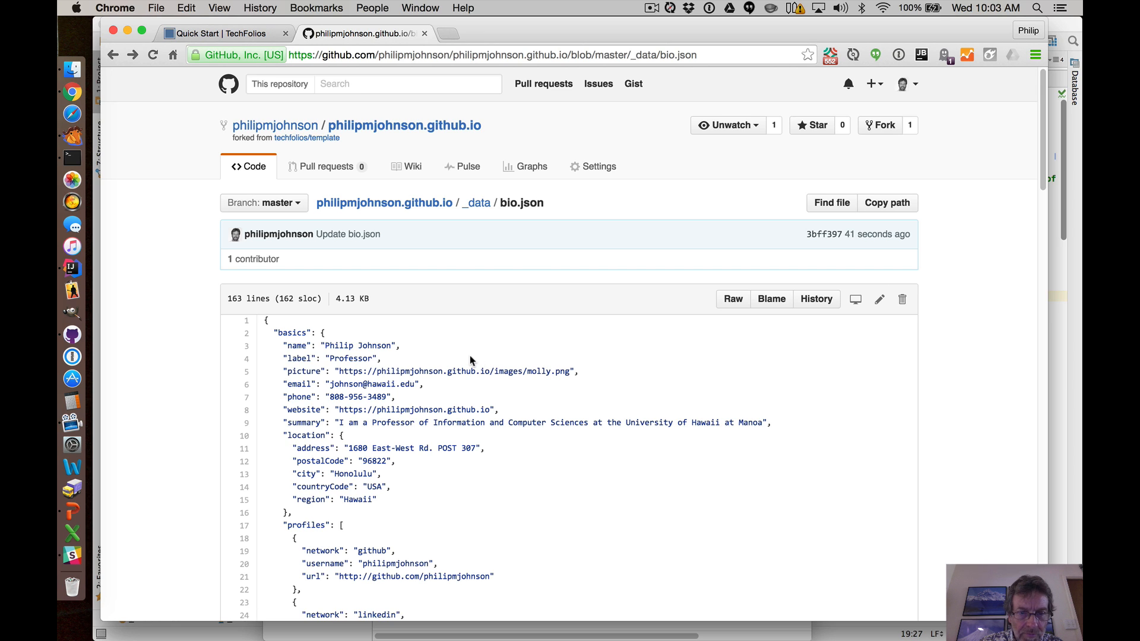
left_click(878, 301)
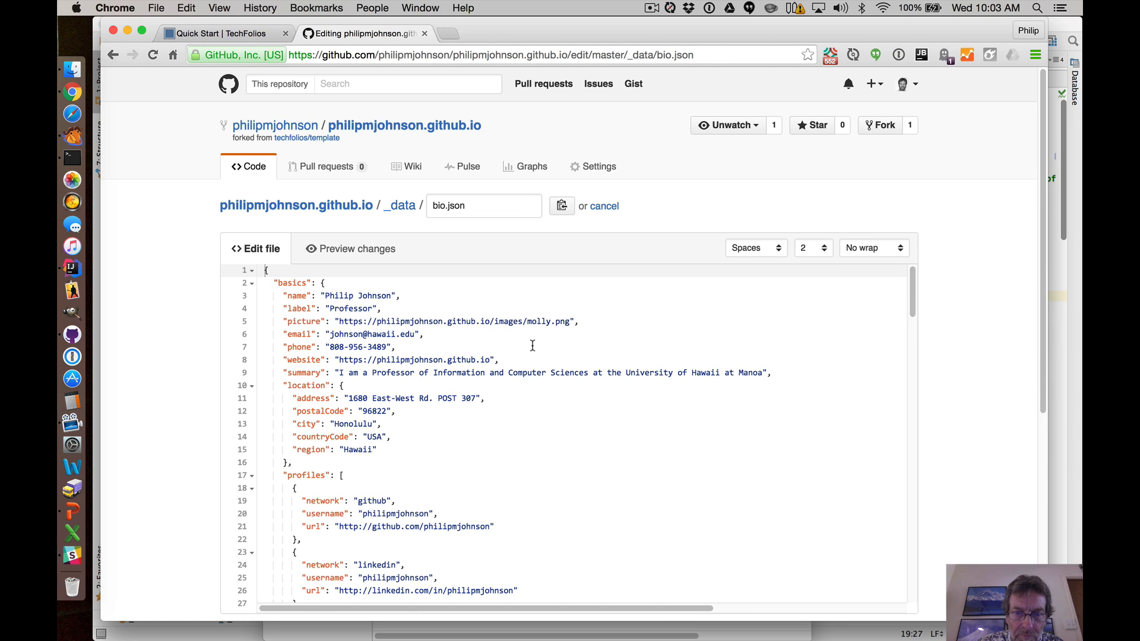
left_click_drag(527, 321, 548, 322)
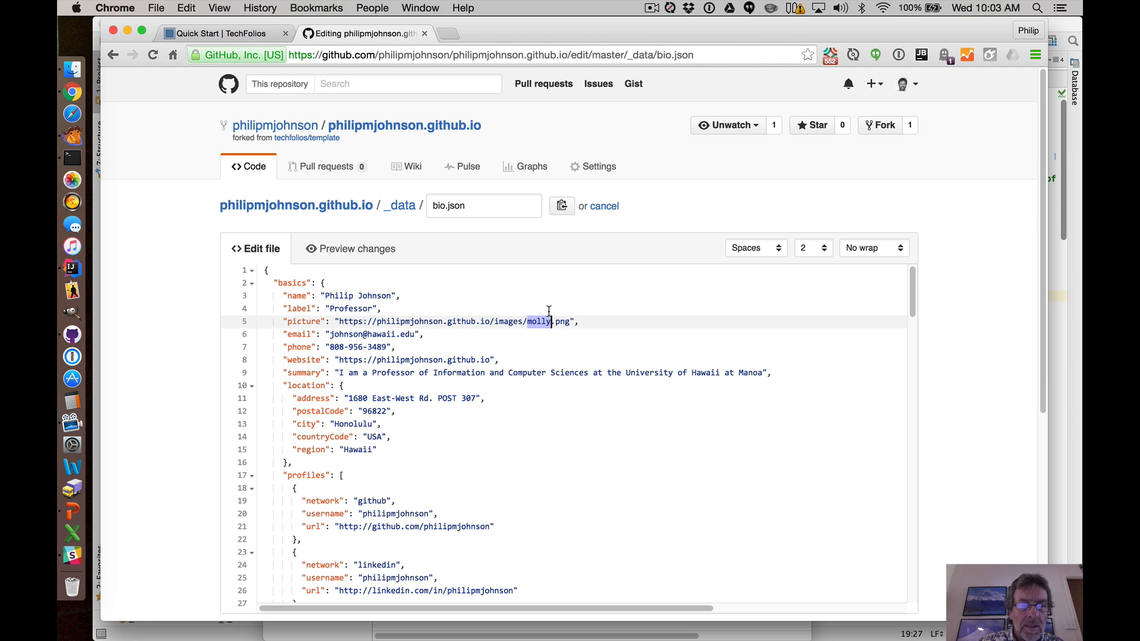
left_click(549, 311)
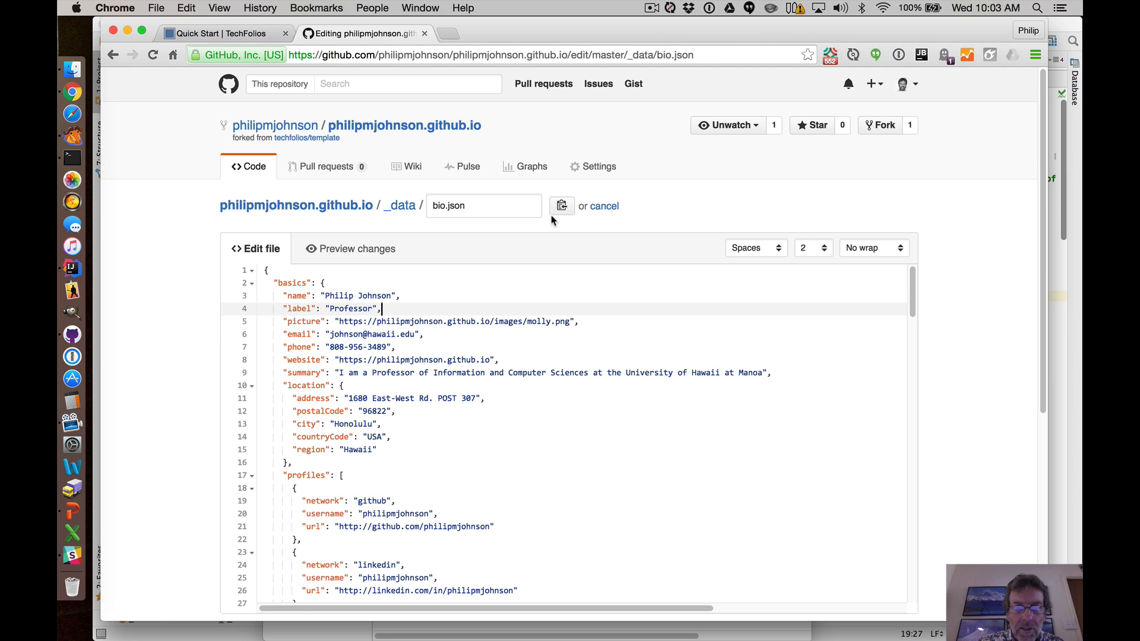
left_click(325, 207)
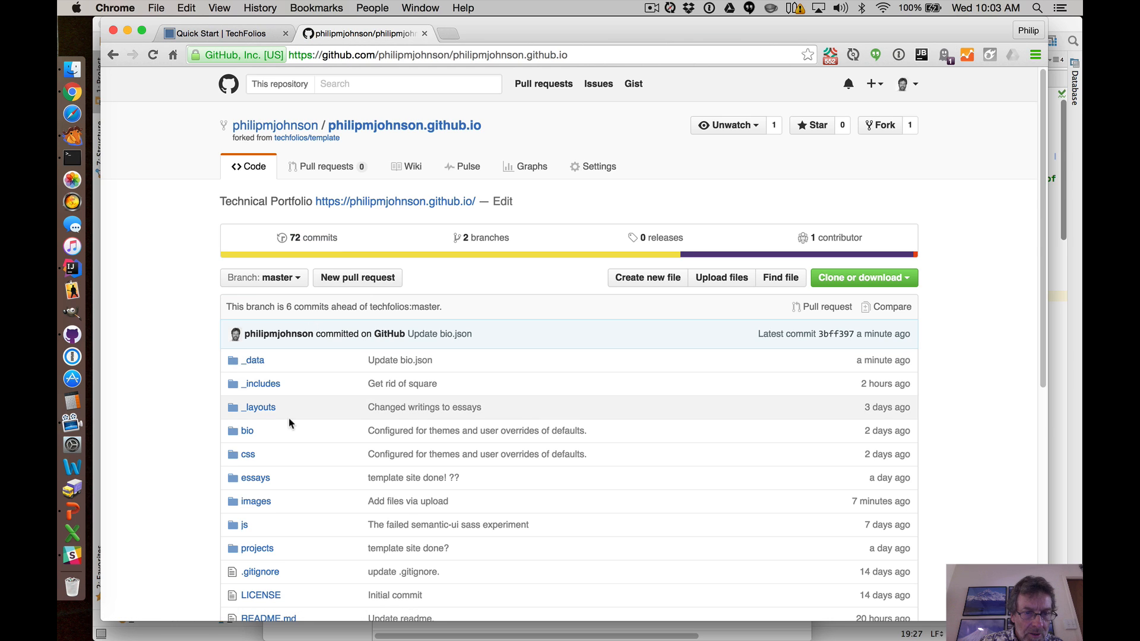
left_click(259, 503)
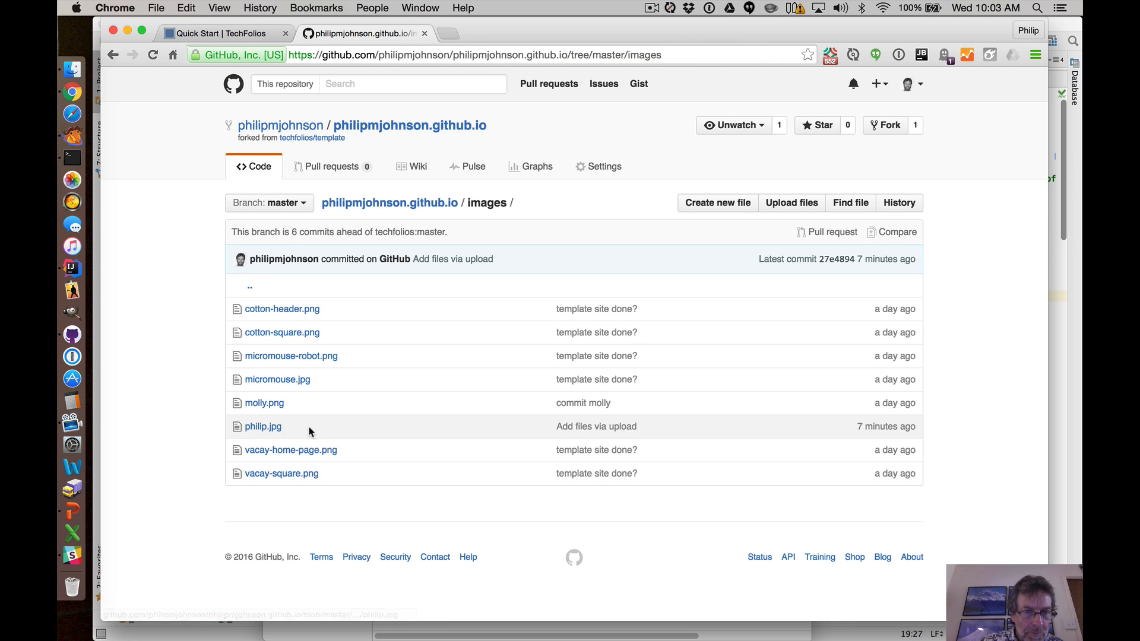
left_click(389, 202)
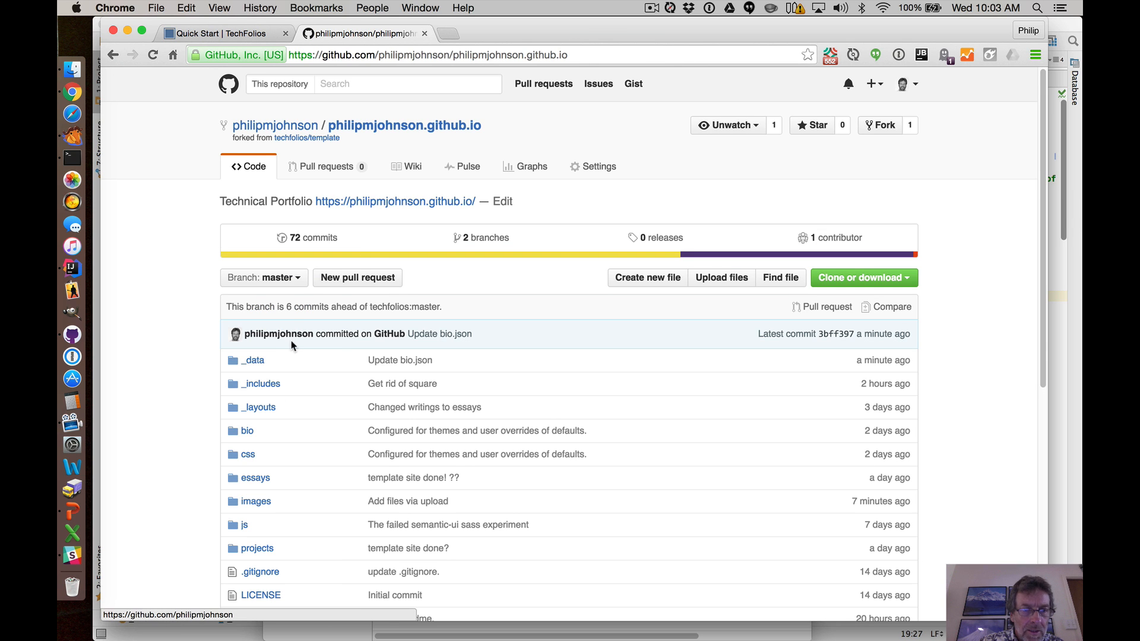
Change the picture URL's file name in bio.json from the template image to philip.jpg and commit the change.
left_click(254, 361)
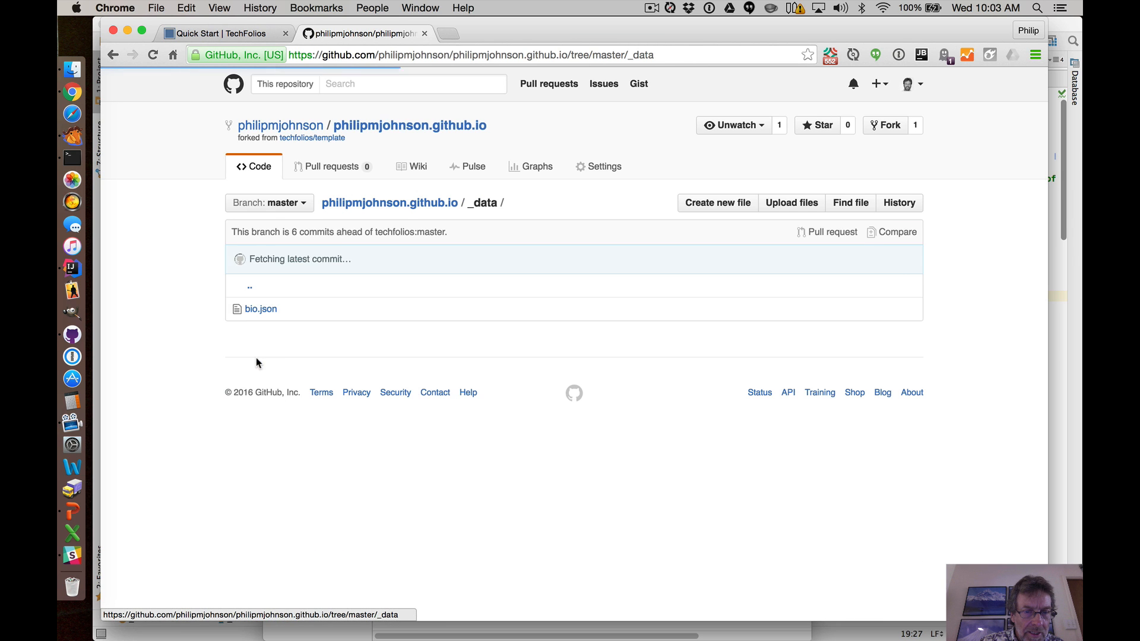
left_click(268, 310)
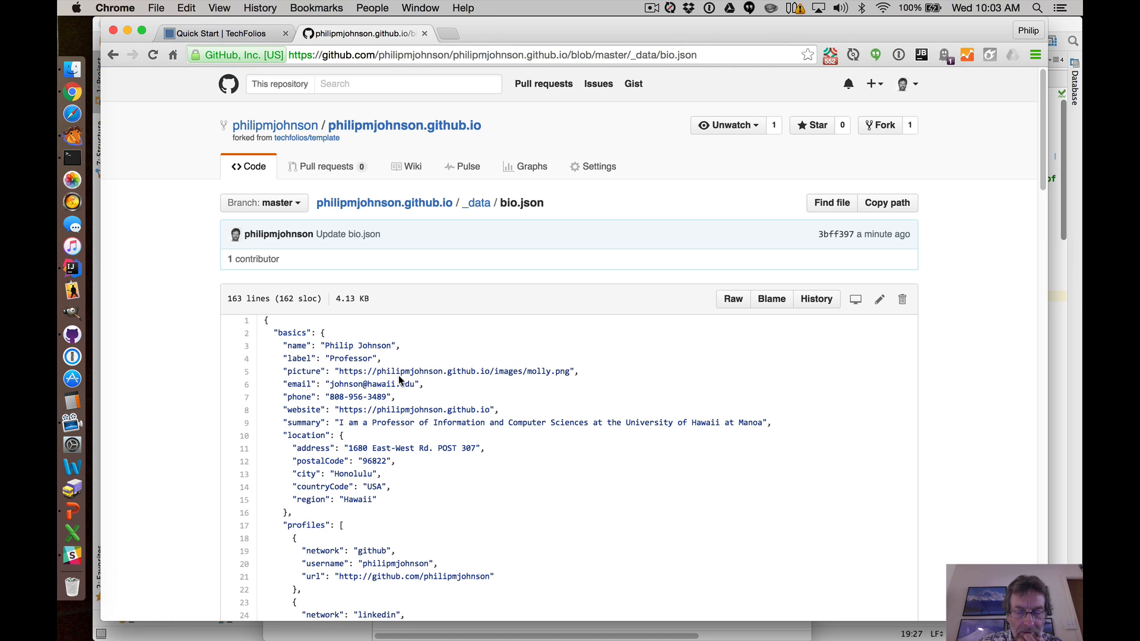
left_click(879, 301)
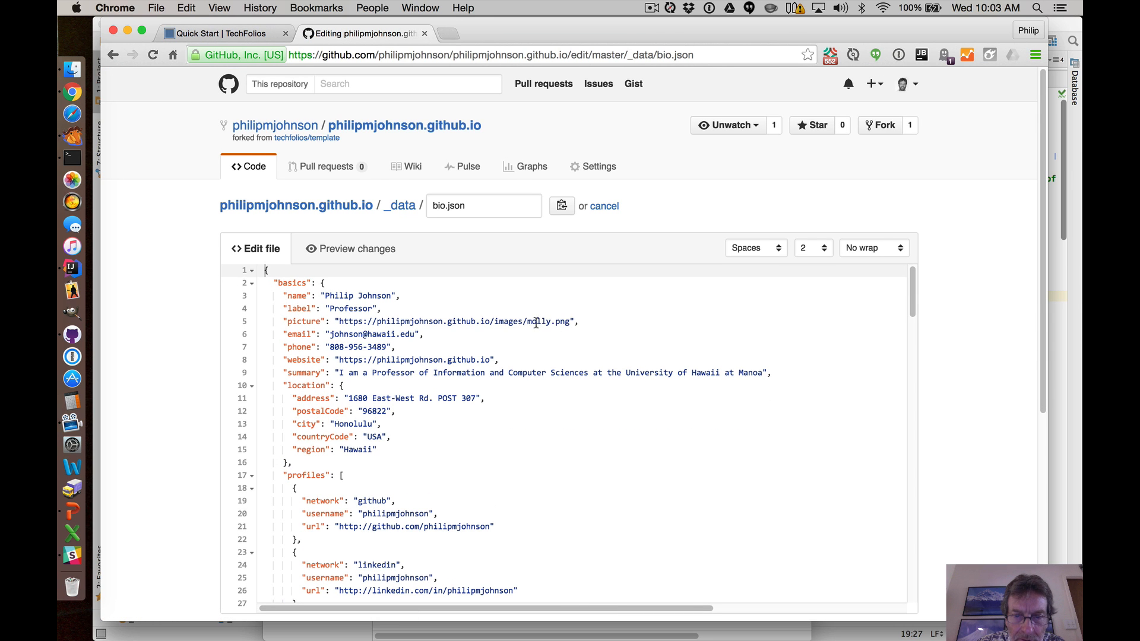
left_click_drag(528, 323, 570, 322)
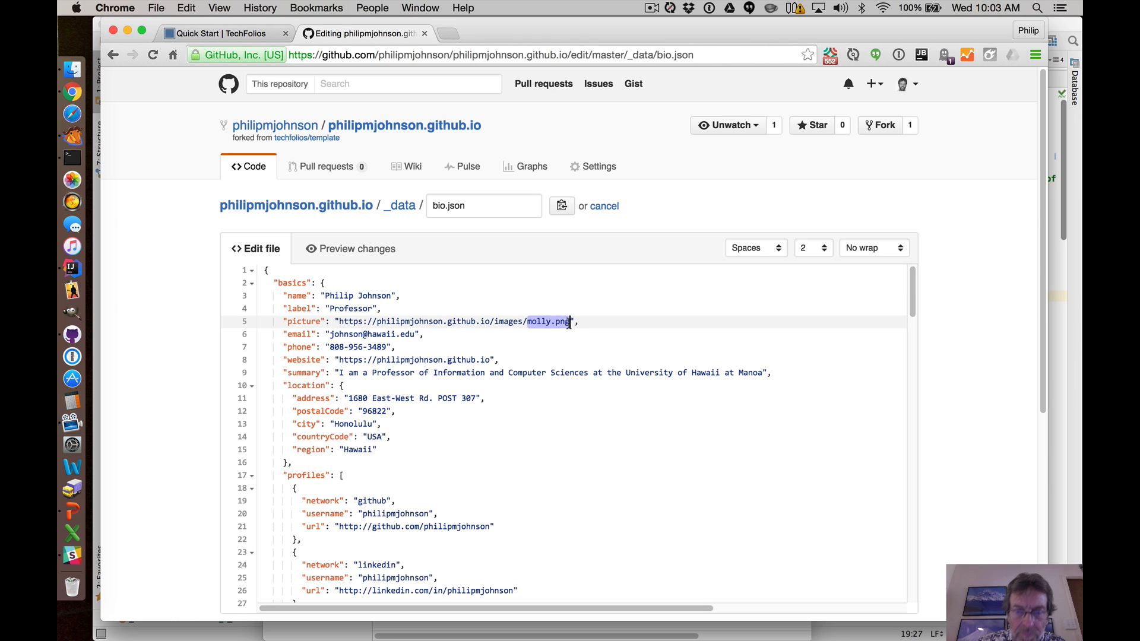
type("philip.jpg")
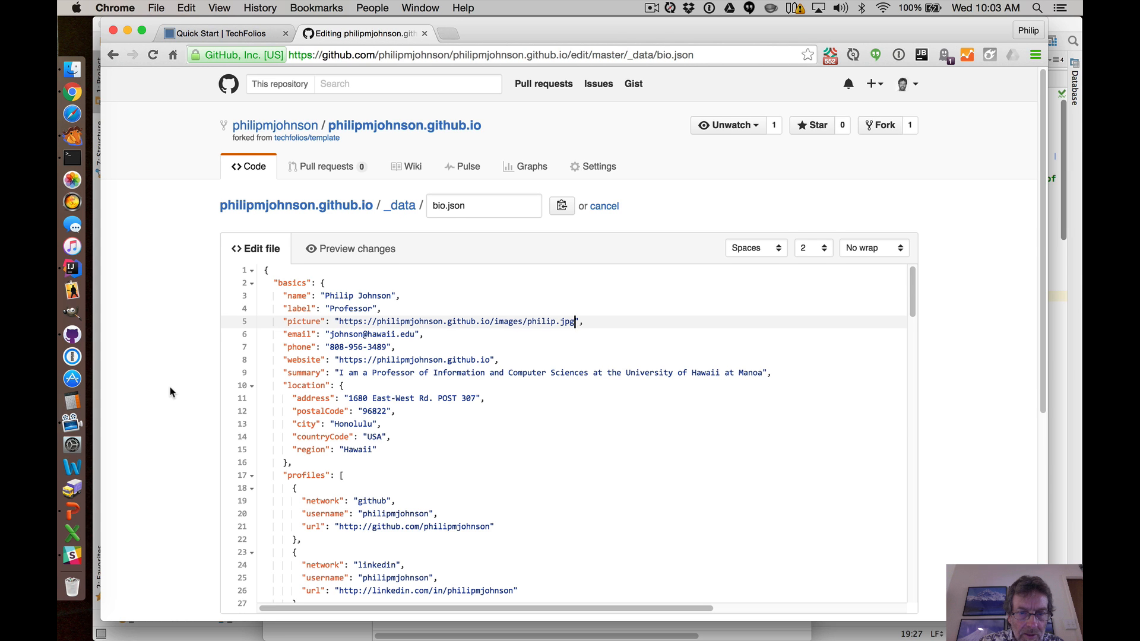
scroll(169, 387, "down", 5)
left_click(310, 554)
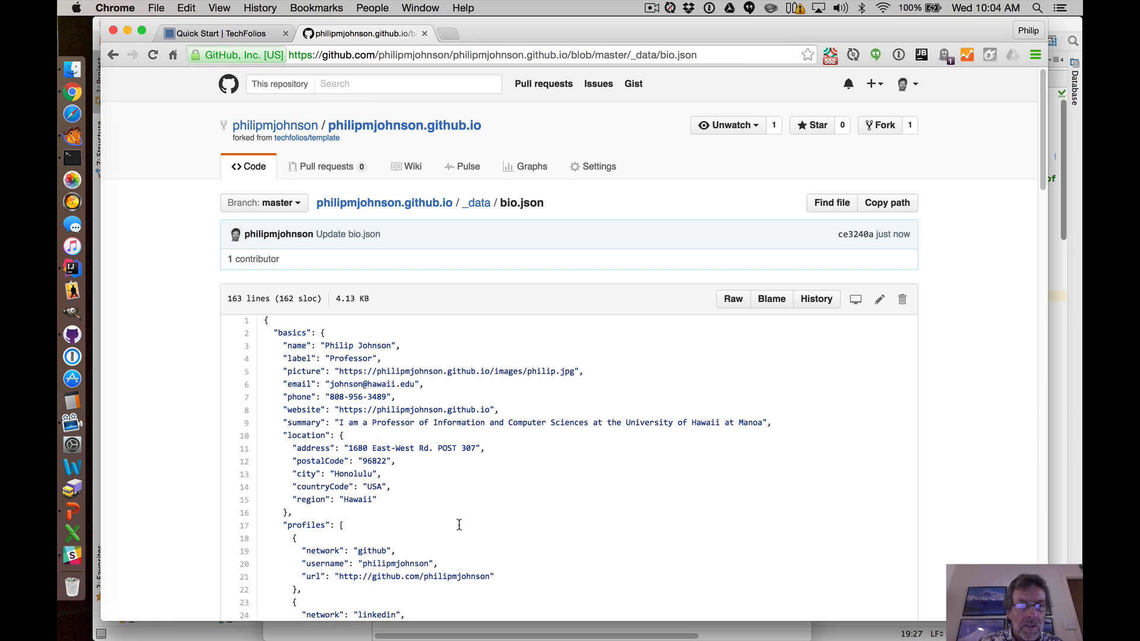
Open the published home page and reload it to check for the new profile photo.
left_click(426, 131)
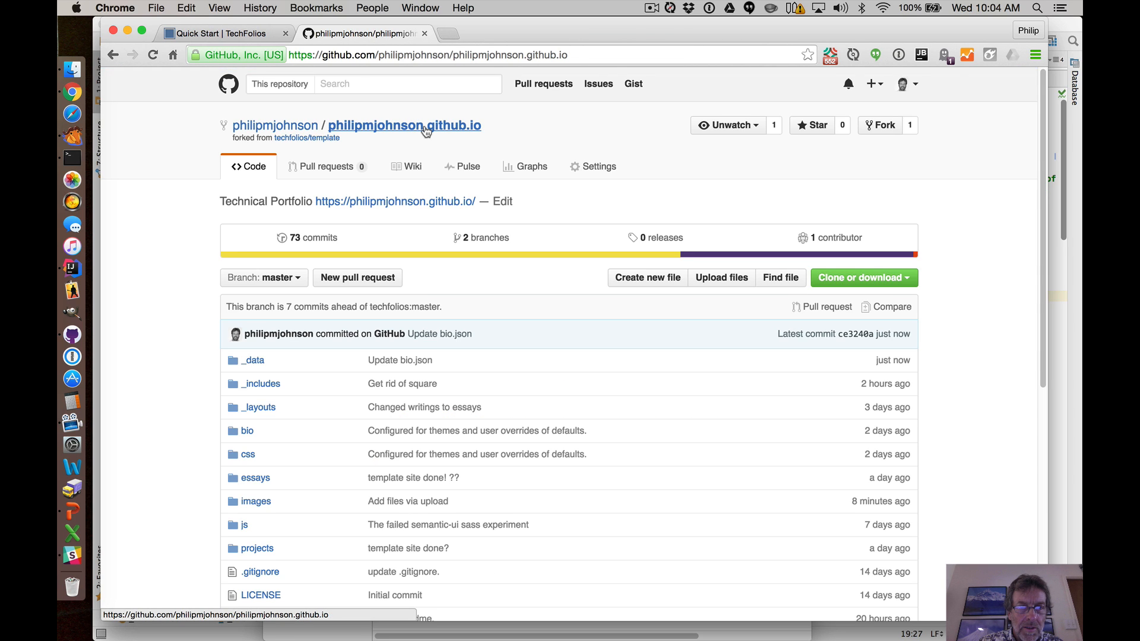
left_click(406, 203)
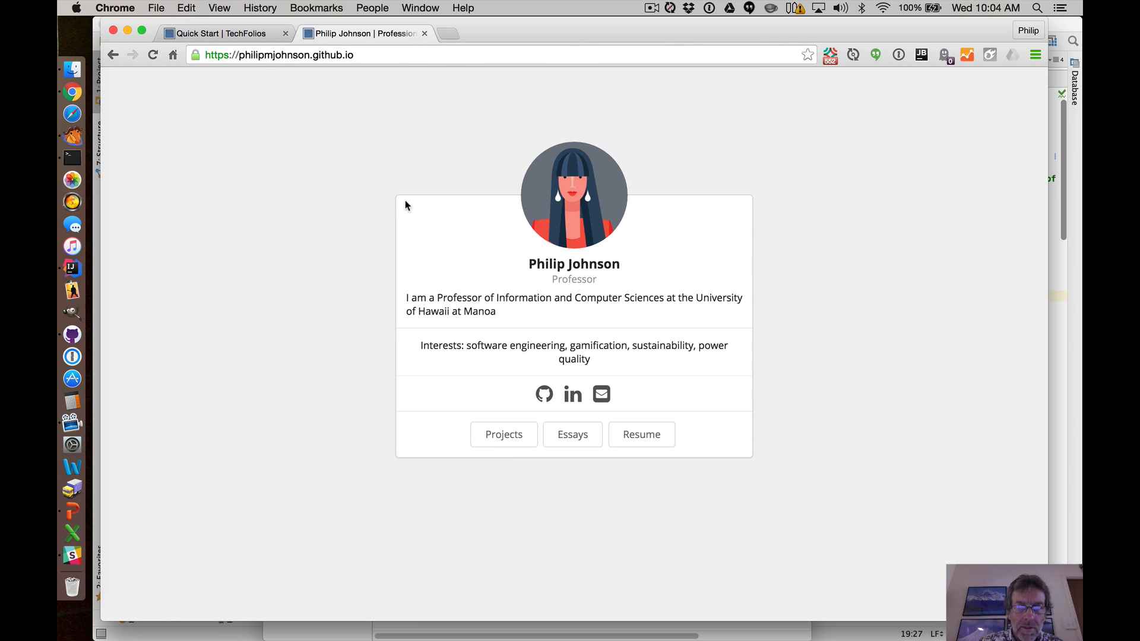
left_click(153, 55)
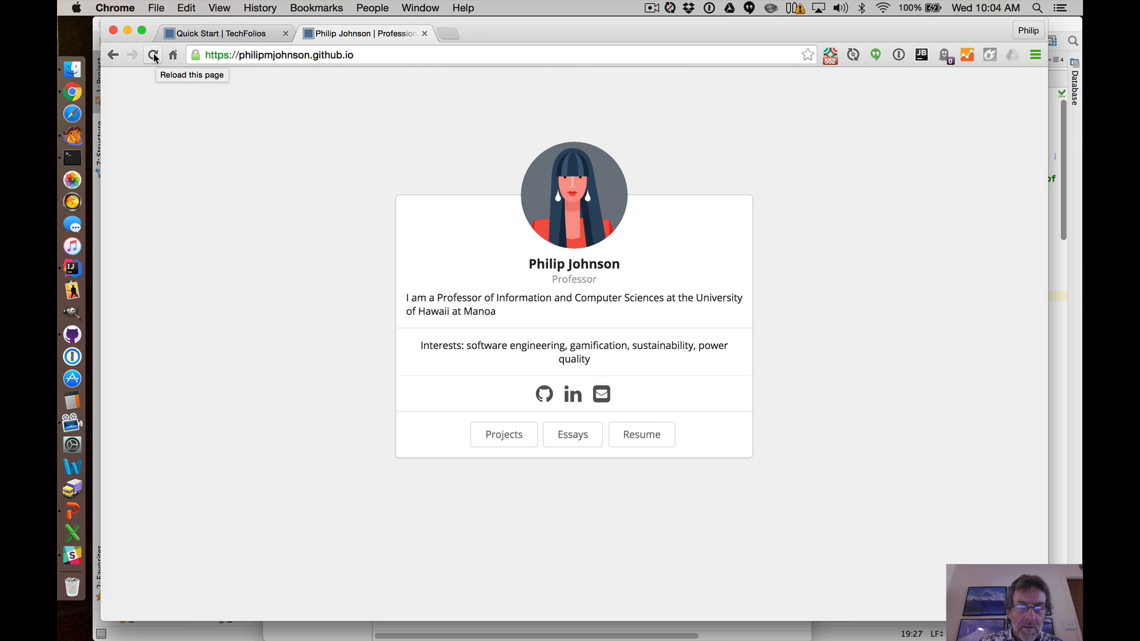
left_click(153, 54)
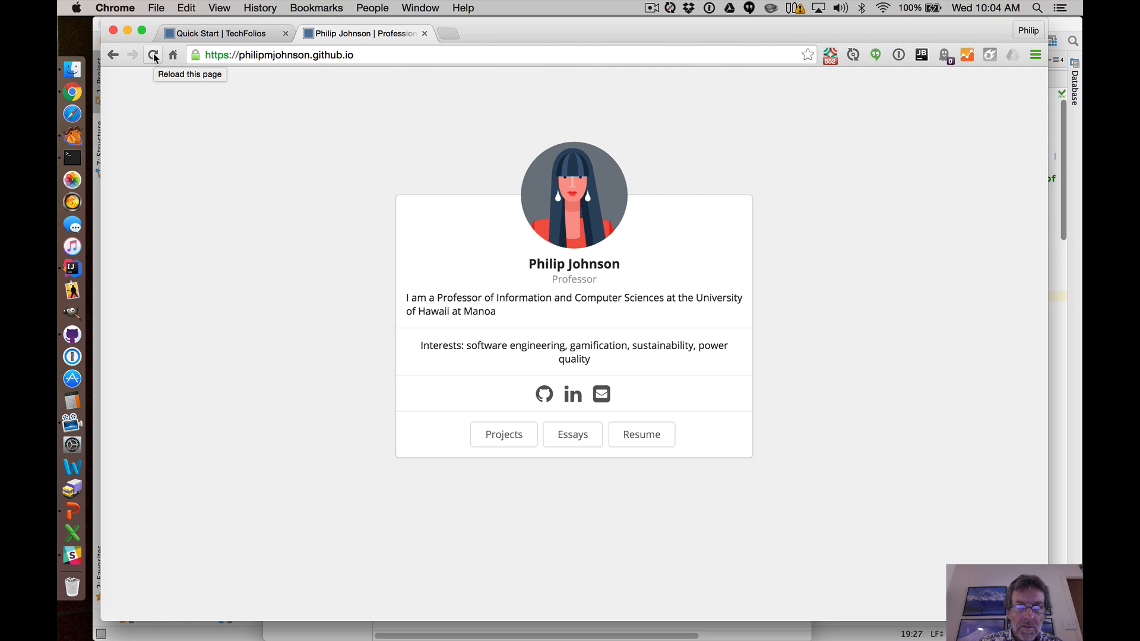
Revisit the committed bio.json and keep reloading the published home page until it shows the new profile photo.
left_click(153, 55)
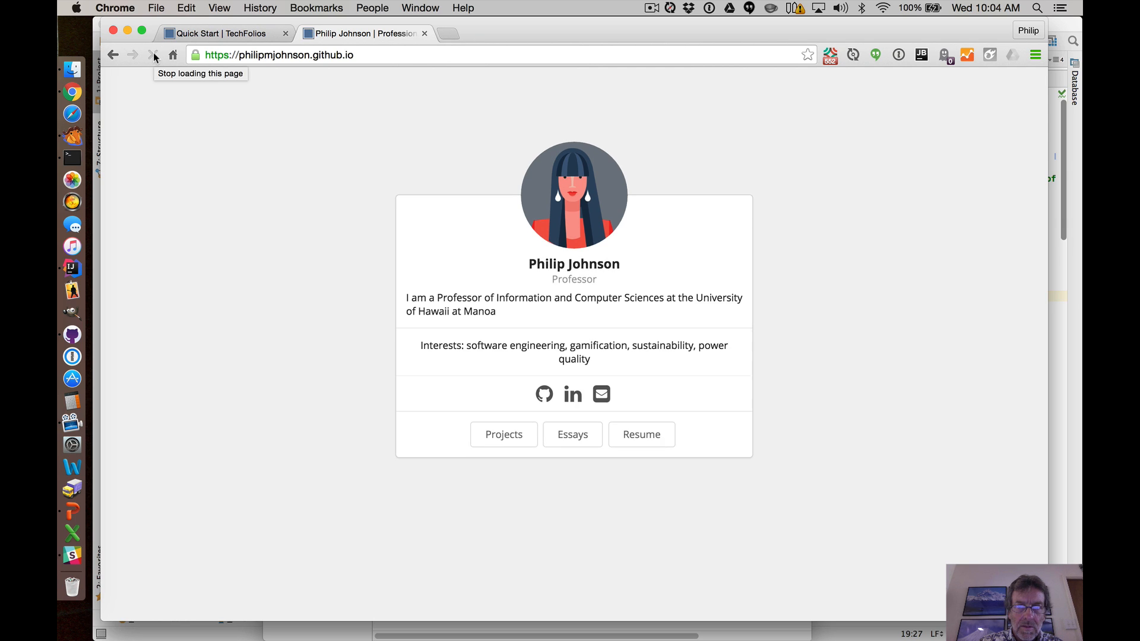
left_click(153, 56)
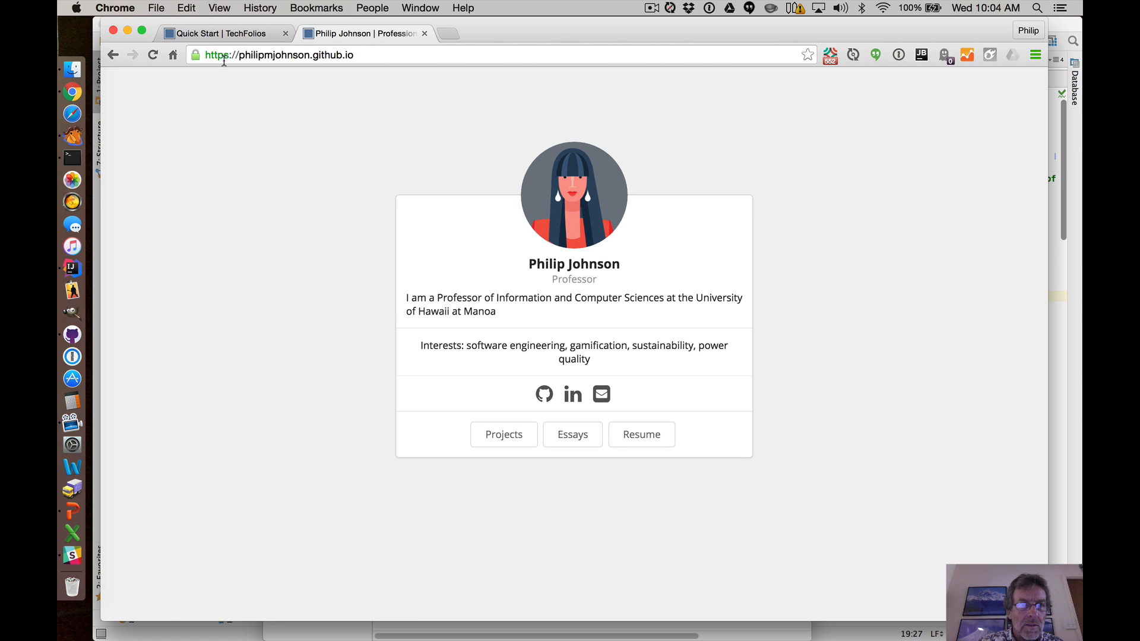
left_click_drag(113, 55, 128, 89)
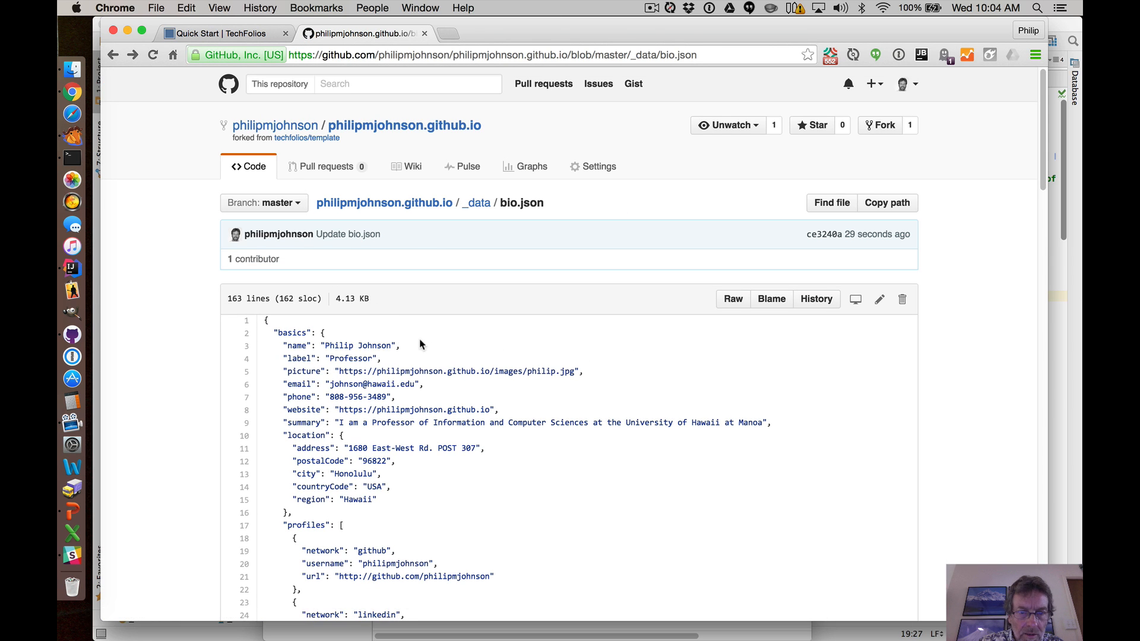
left_click(154, 56)
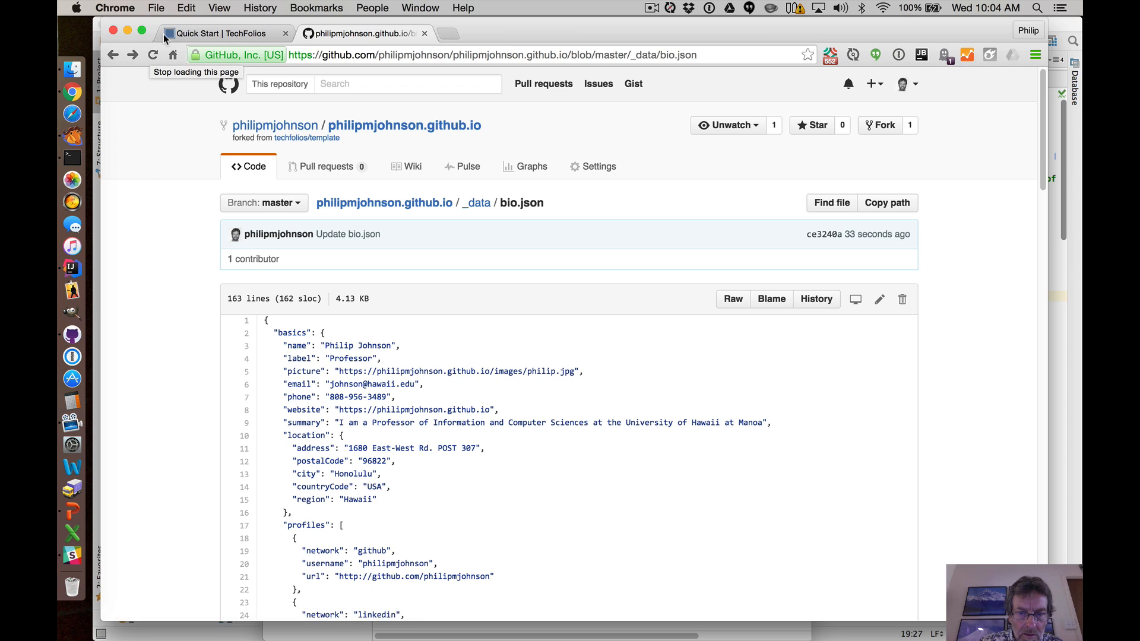
left_click(406, 128)
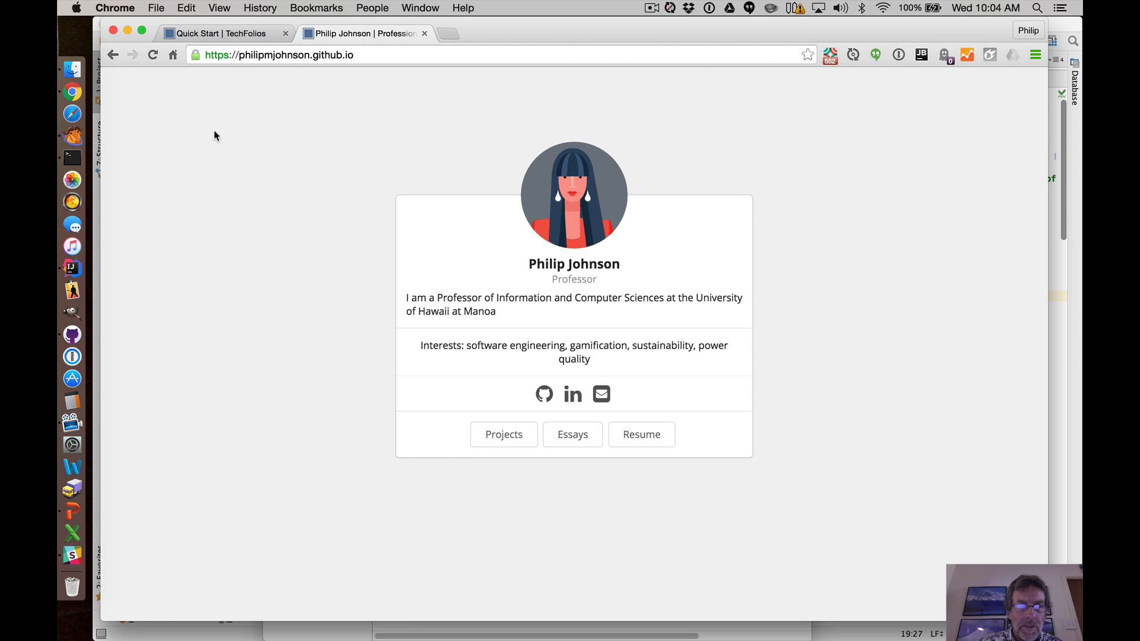
left_click(153, 55)
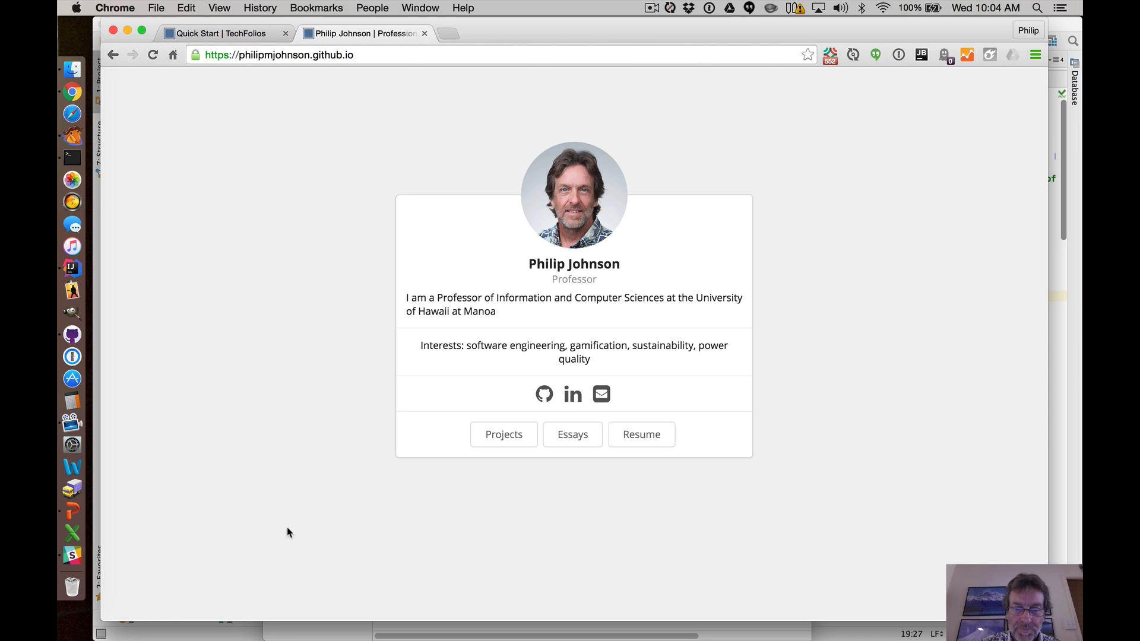
Test the home page's GitHub and LinkedIn profile links, returning to the home page after each one.
left_click(545, 399)
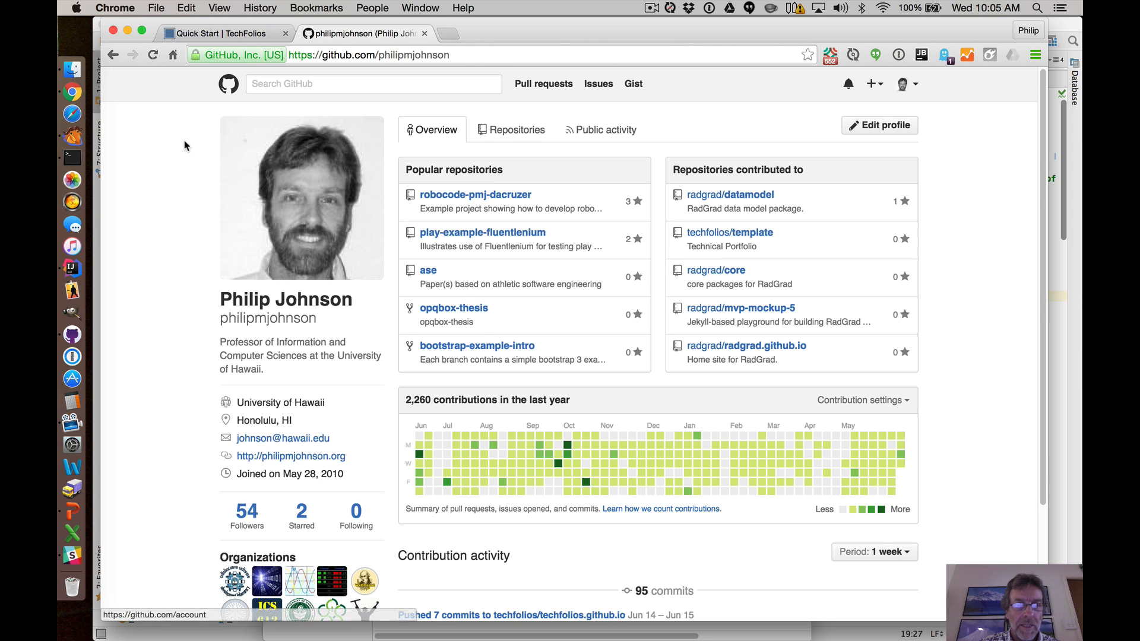
left_click(114, 54)
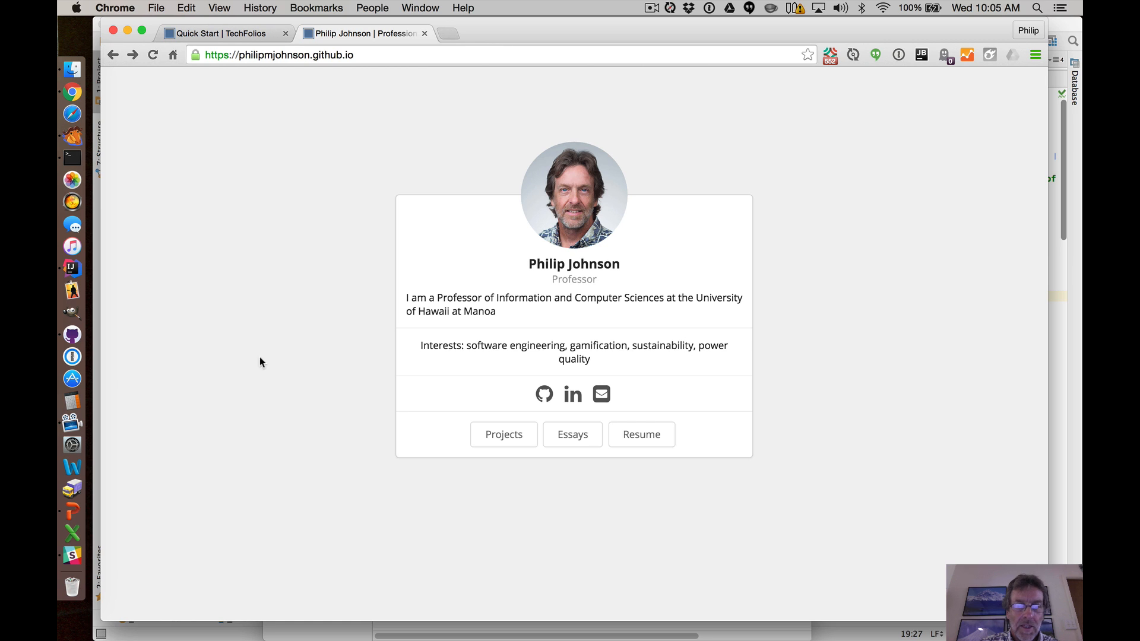
left_click(572, 396)
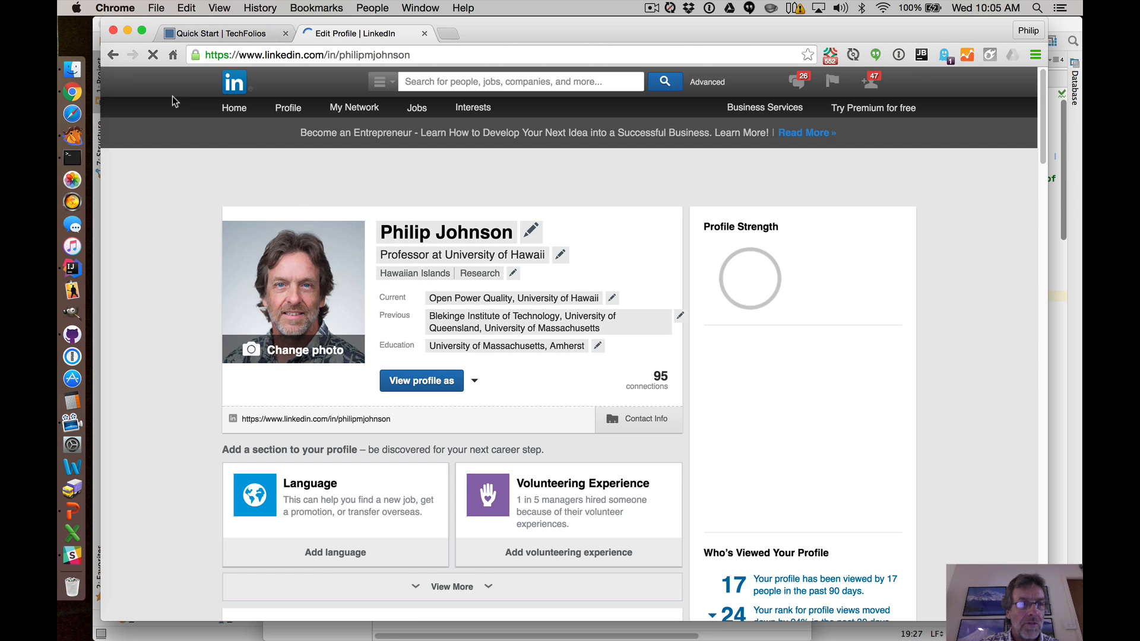
left_click(113, 55)
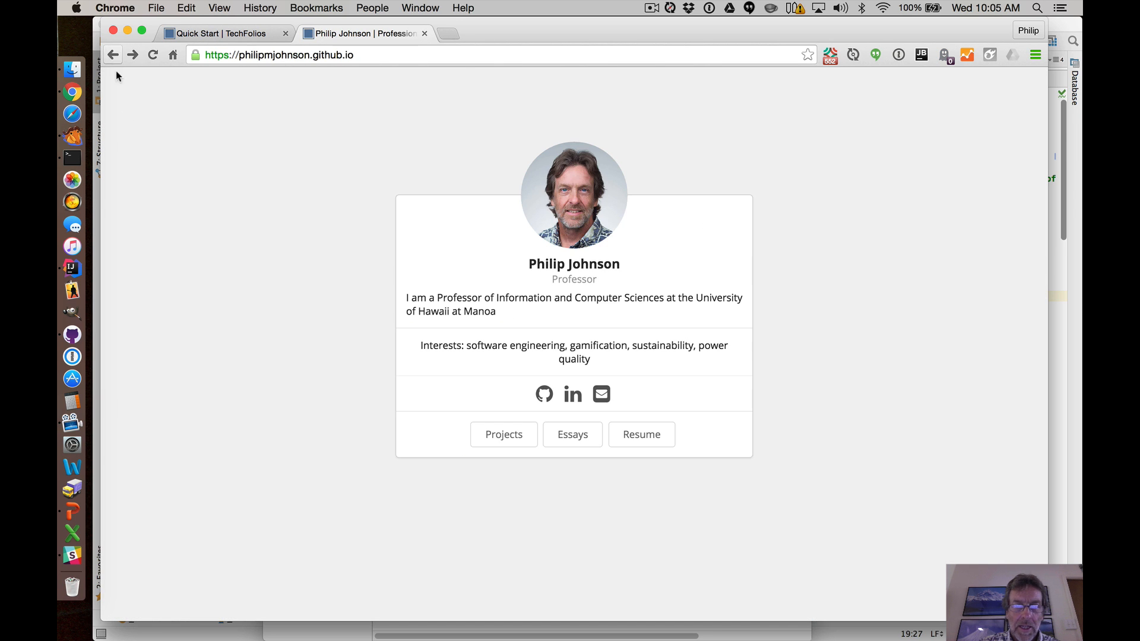